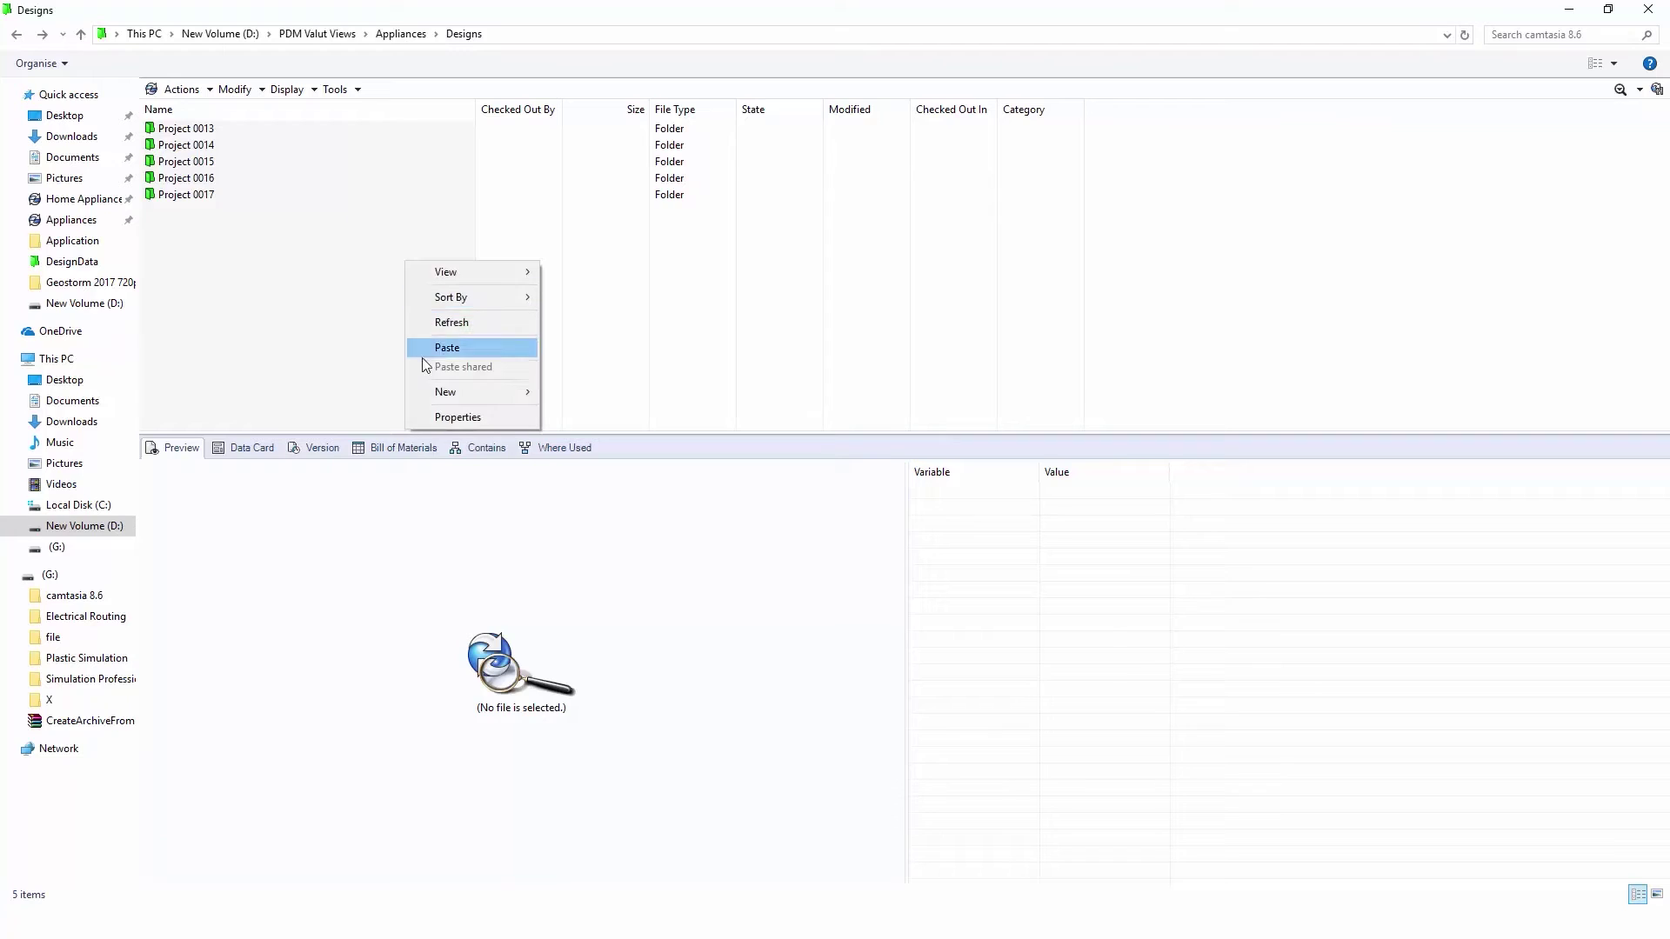
- Create a Standard Project with Cooling as category, Refrigerators as type and XYZ as text entry, and open its folder
mouse_move(418, 391)
mouse_move(654, 421)
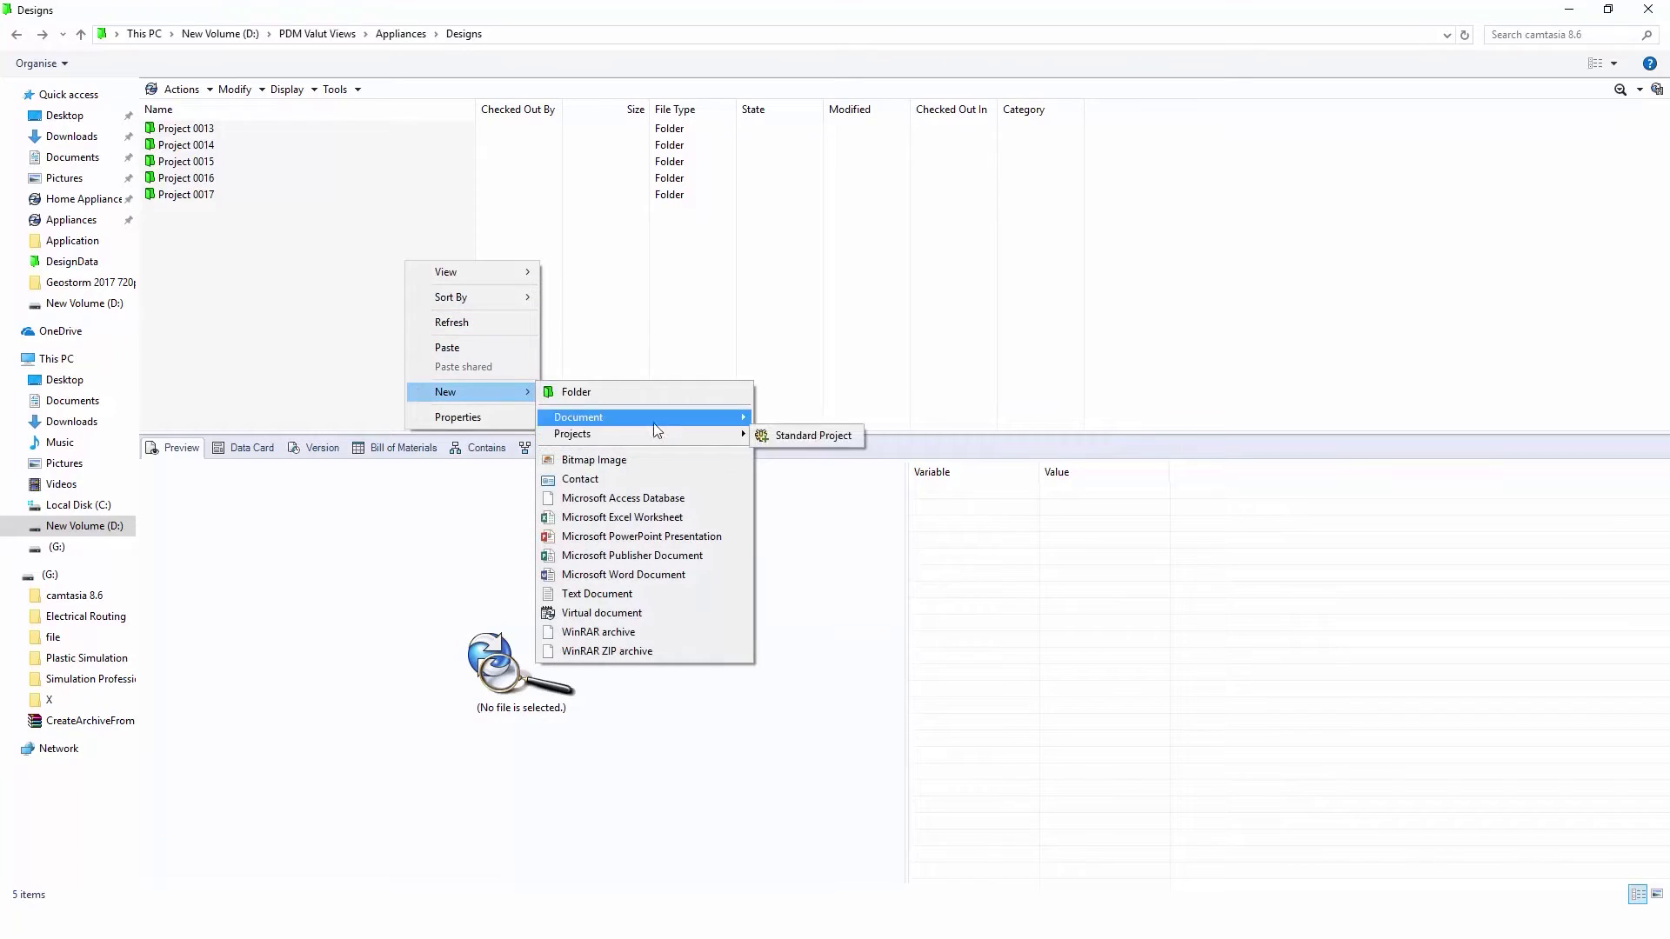
left_click(774, 437)
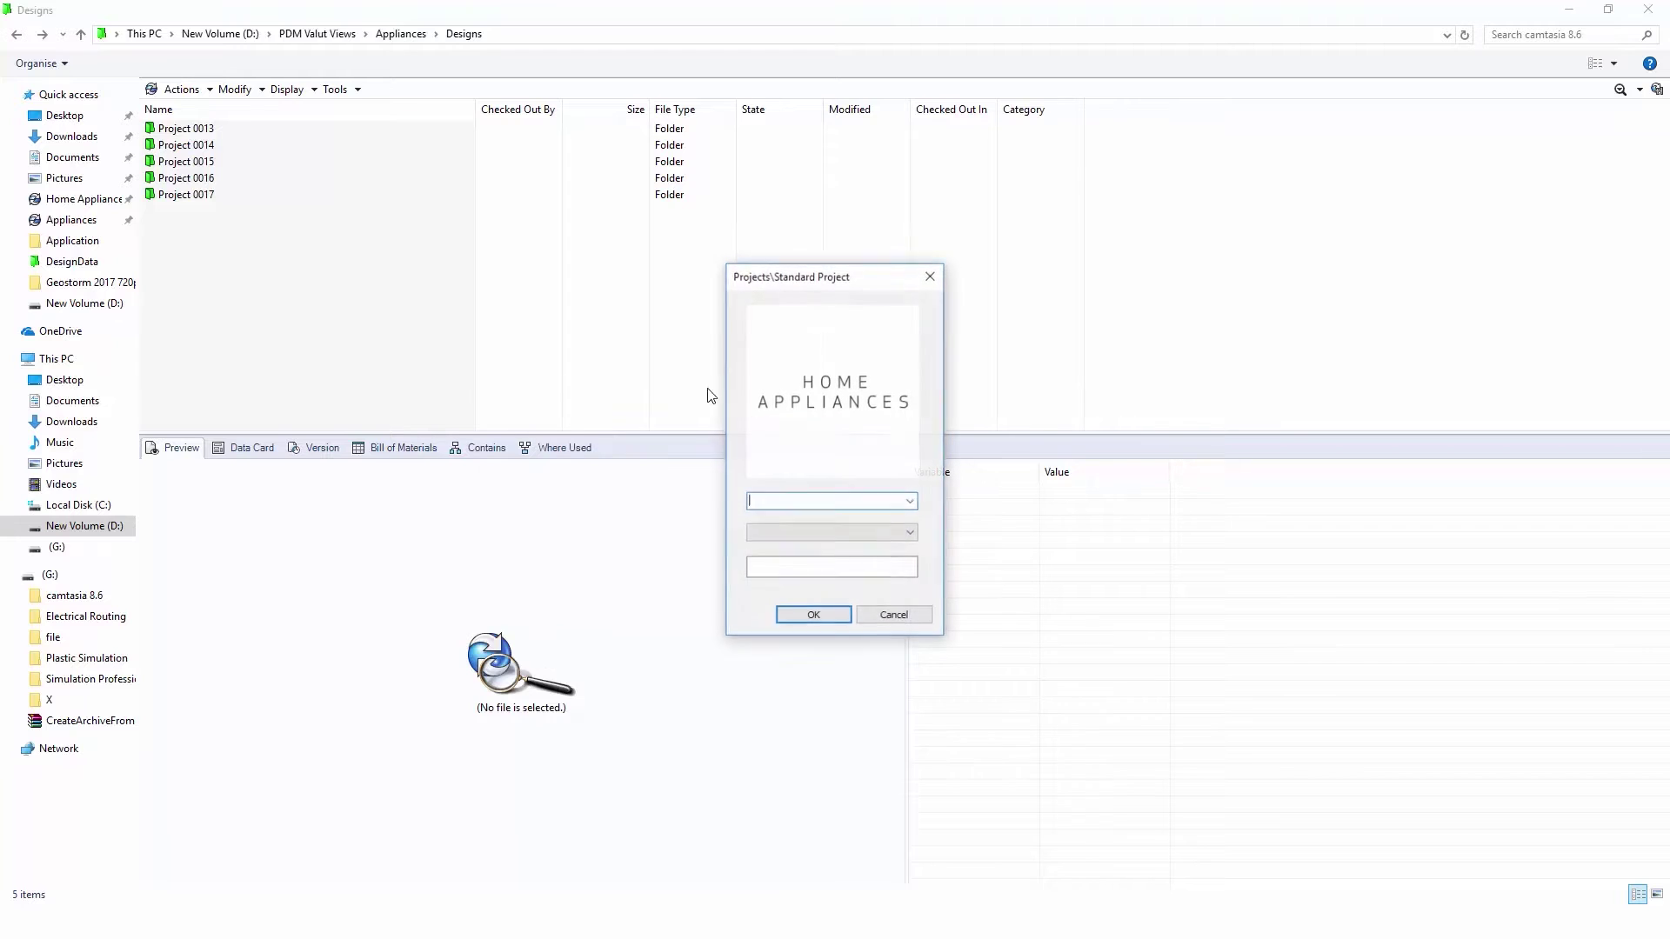
left_click(908, 502)
left_click(803, 559)
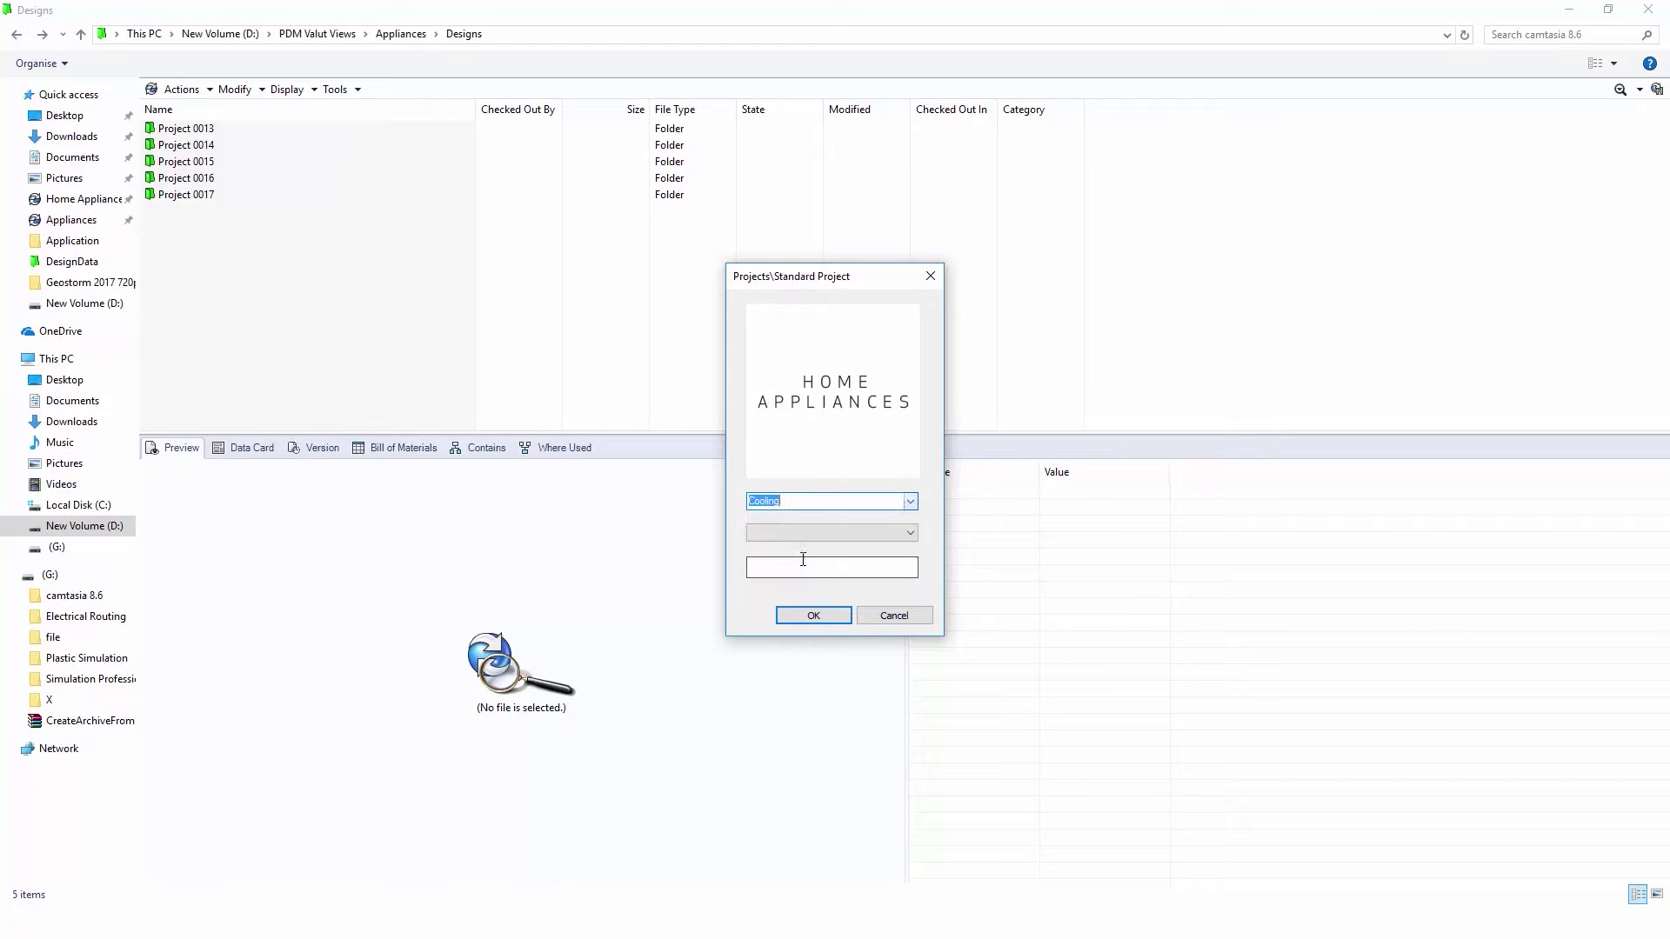
left_click(910, 532)
left_click(793, 550)
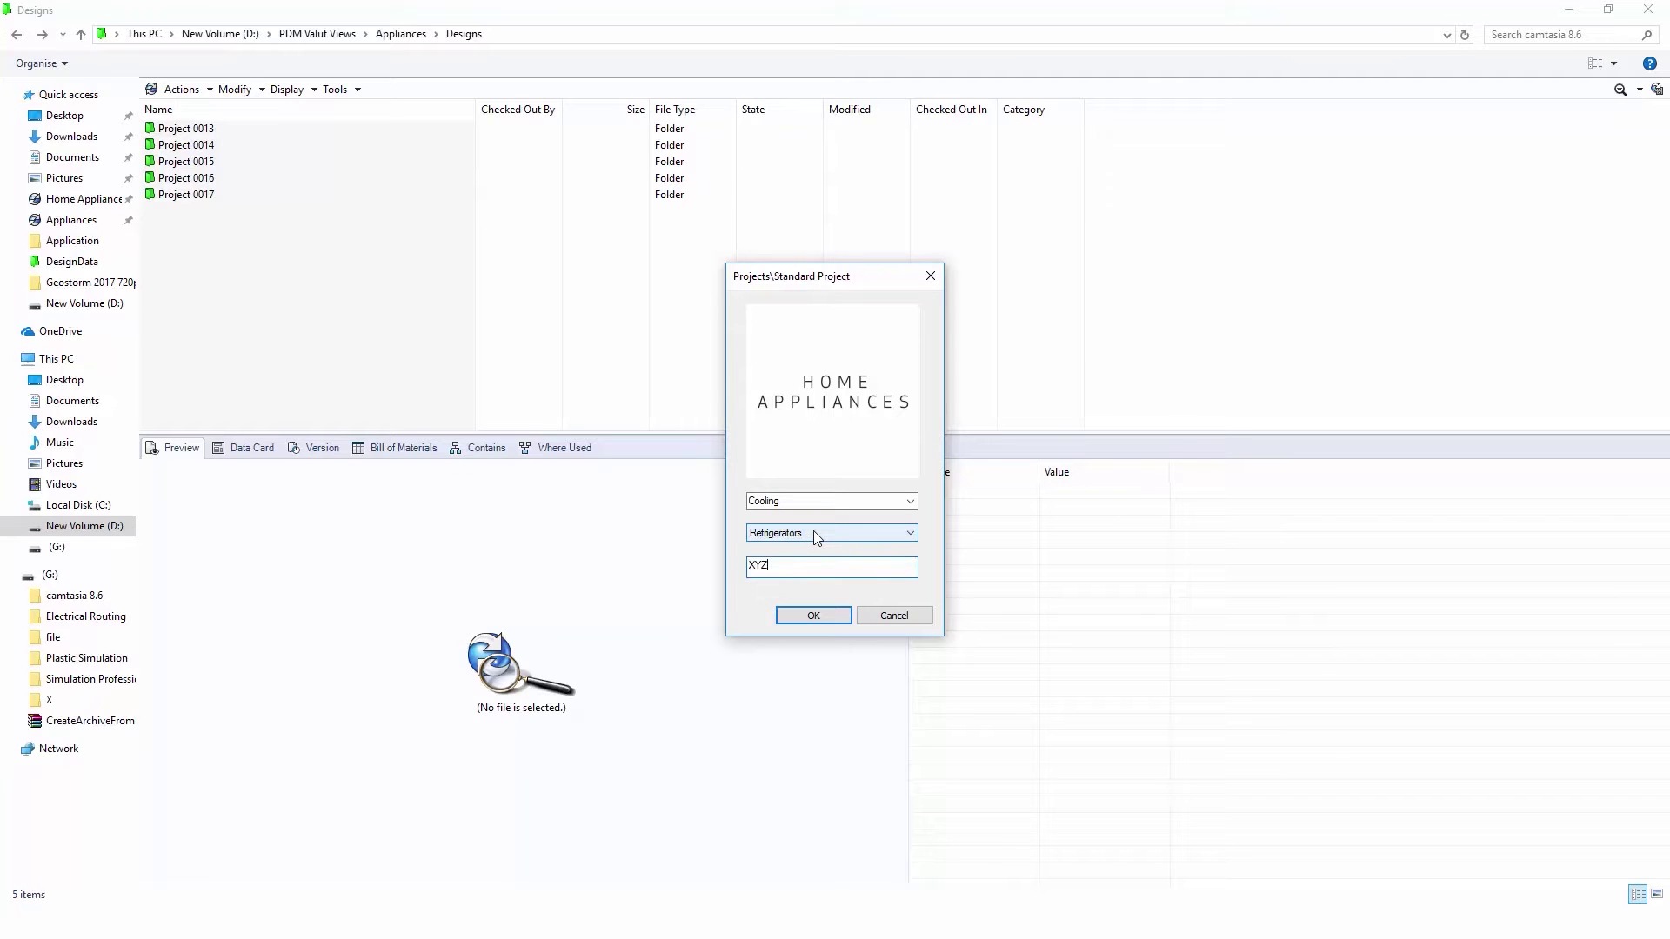
left_click(813, 616)
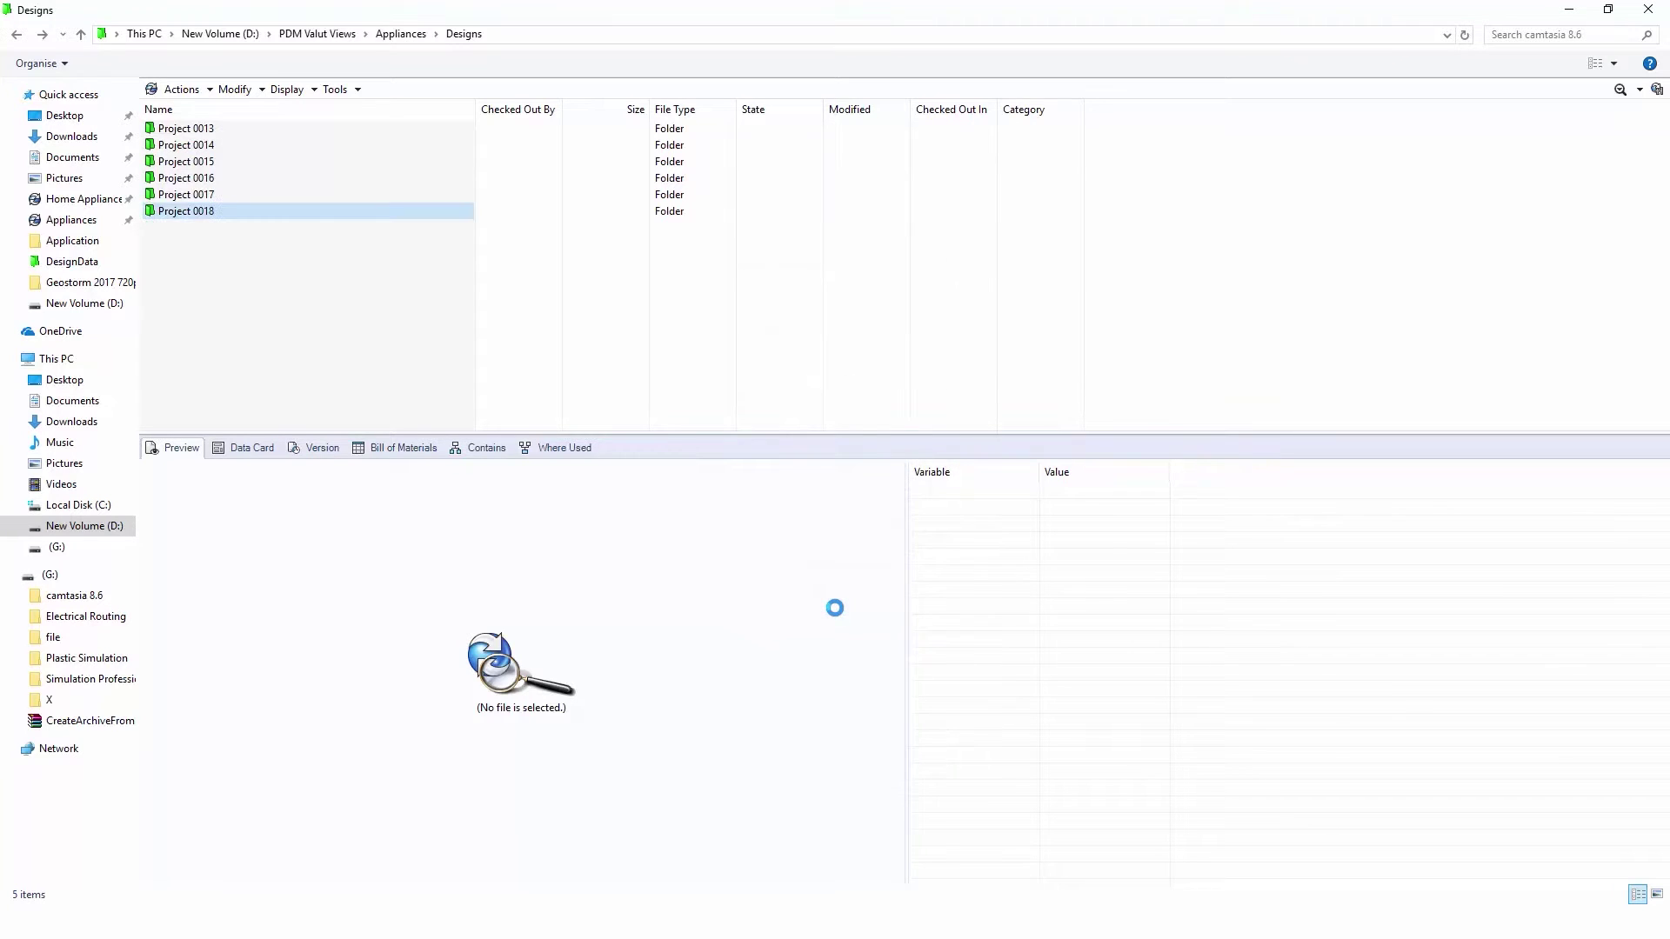
double_click(398, 212)
double_click(287, 129)
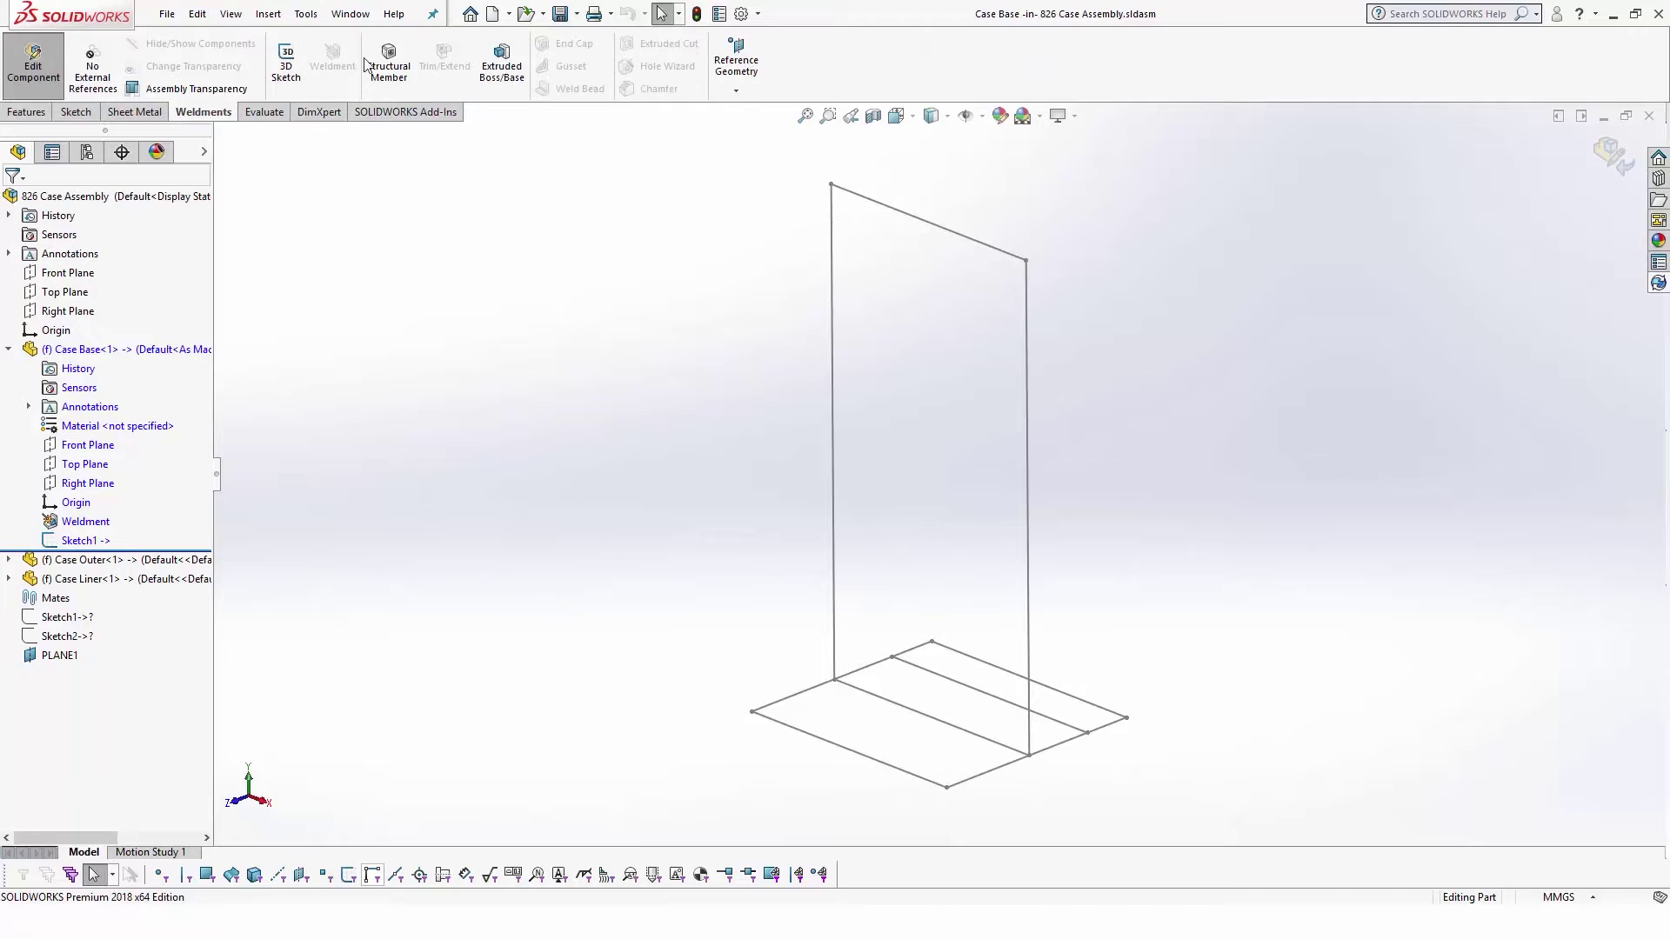
- Start a structural member in the Case Base part with the iso square tube profile, size 20 x 20 x 2
left_click(383, 66)
left_click(115, 348)
left_click(109, 361)
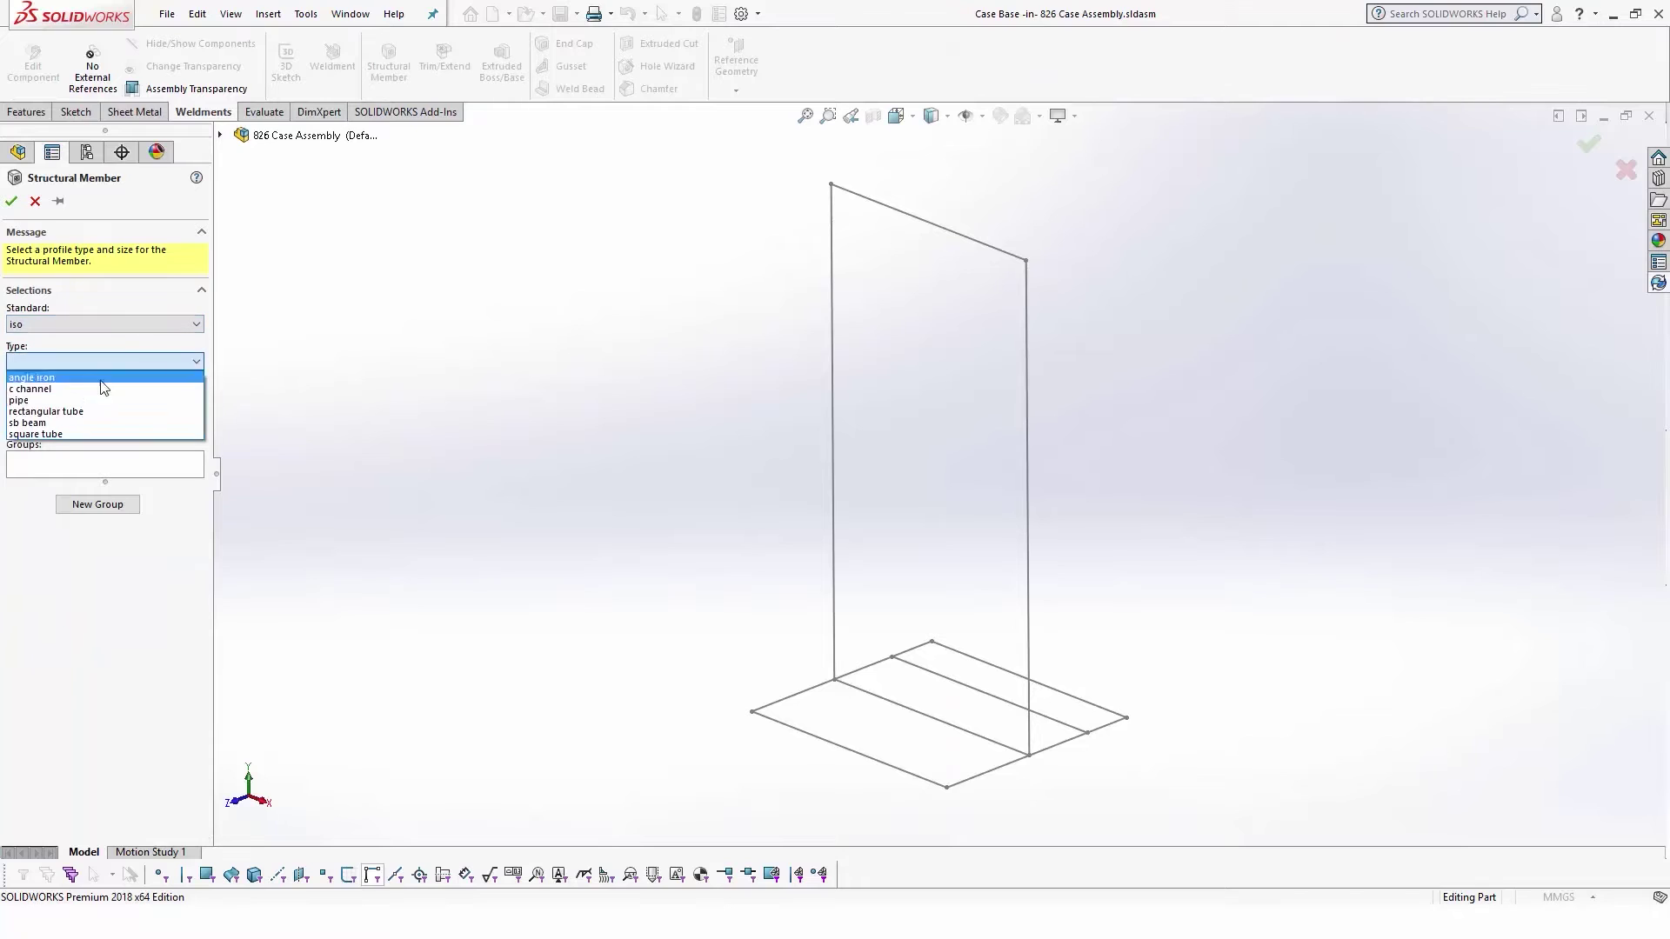
left_click(82, 433)
left_click(104, 401)
left_click(52, 416)
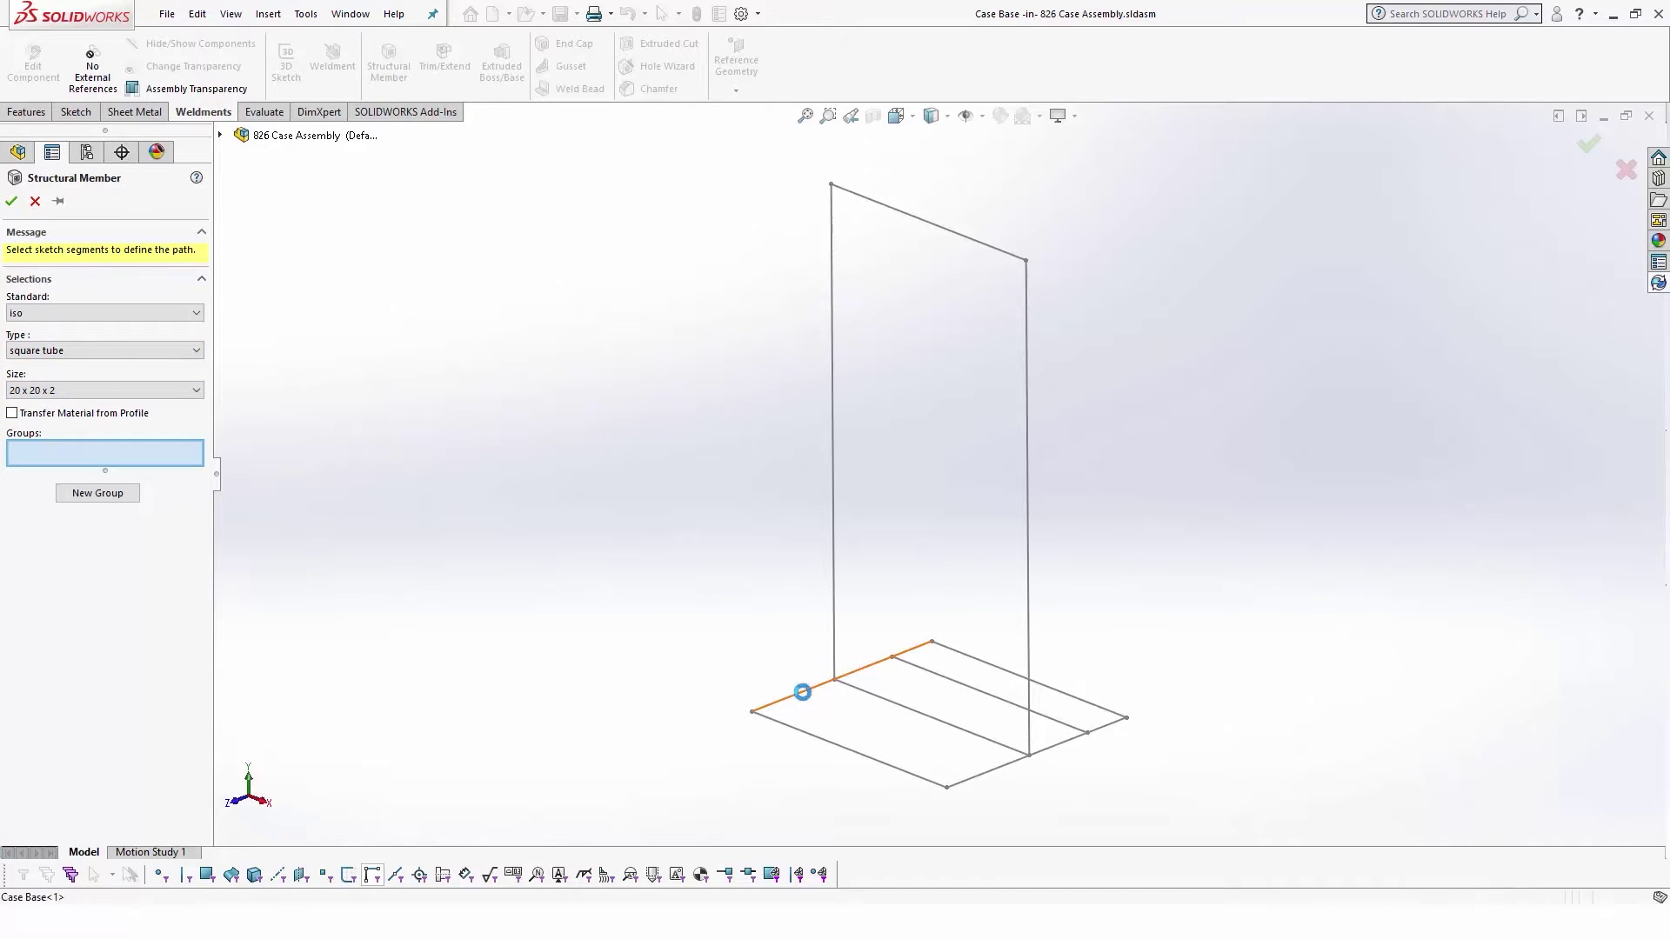
- Define the tube path along the four outer lines of the base sketch and relocate the profile's pierce point to its lower corner
left_click(802, 693)
left_click(999, 669)
left_click(968, 786)
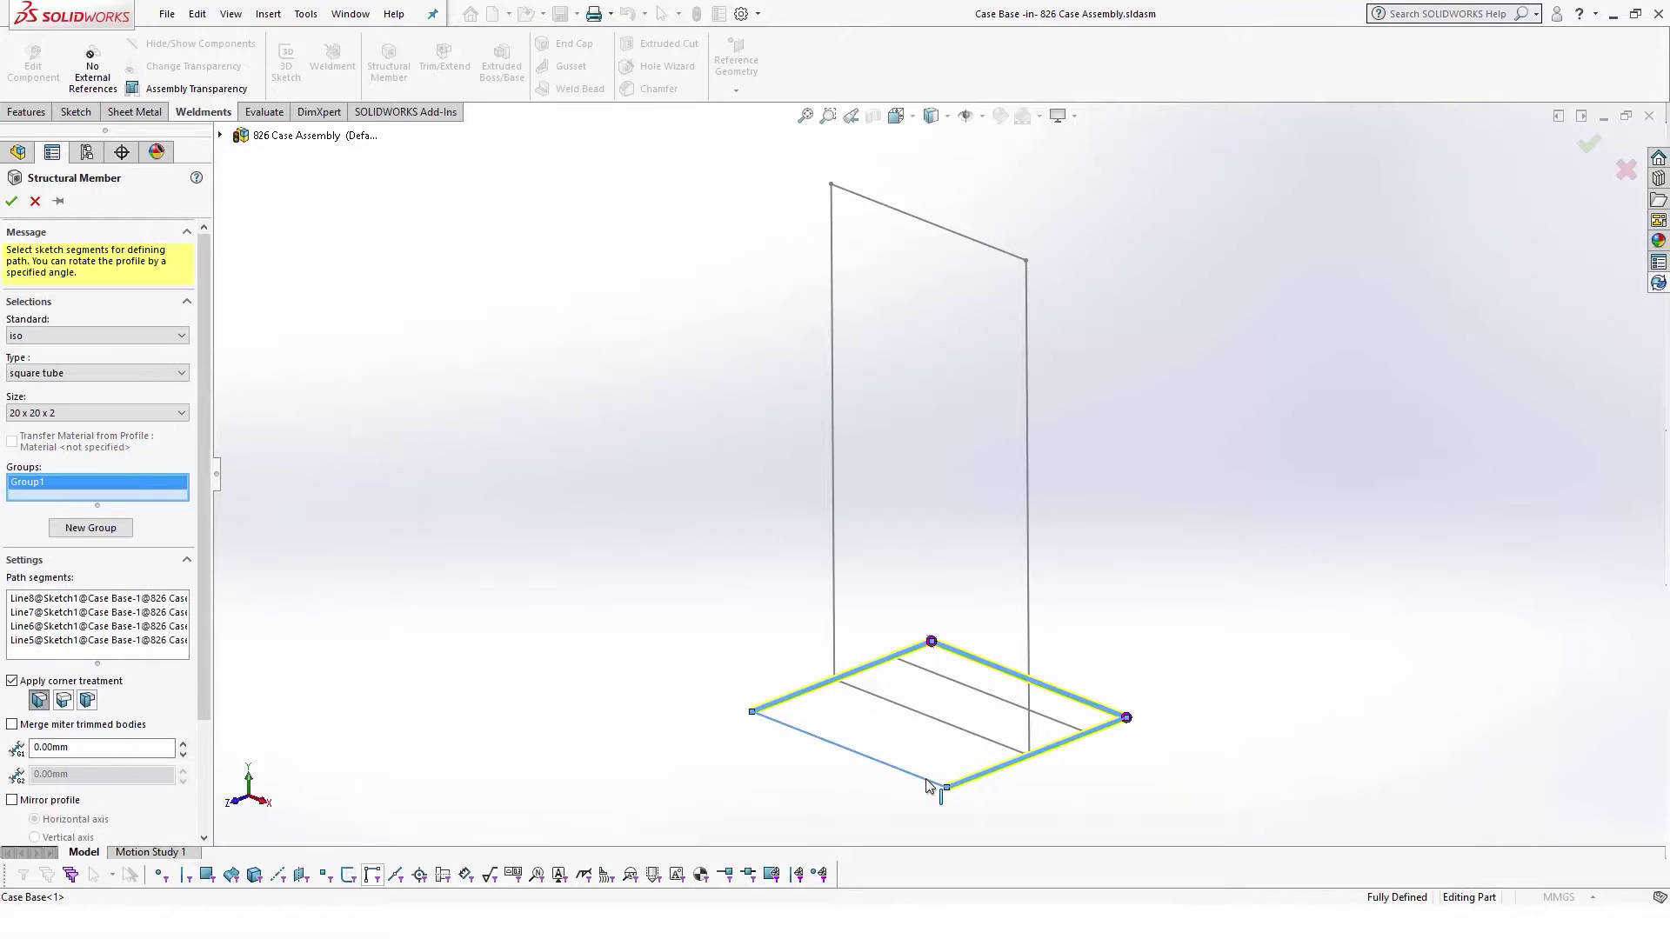
scroll(104, 696, "down", 3)
left_click(96, 825)
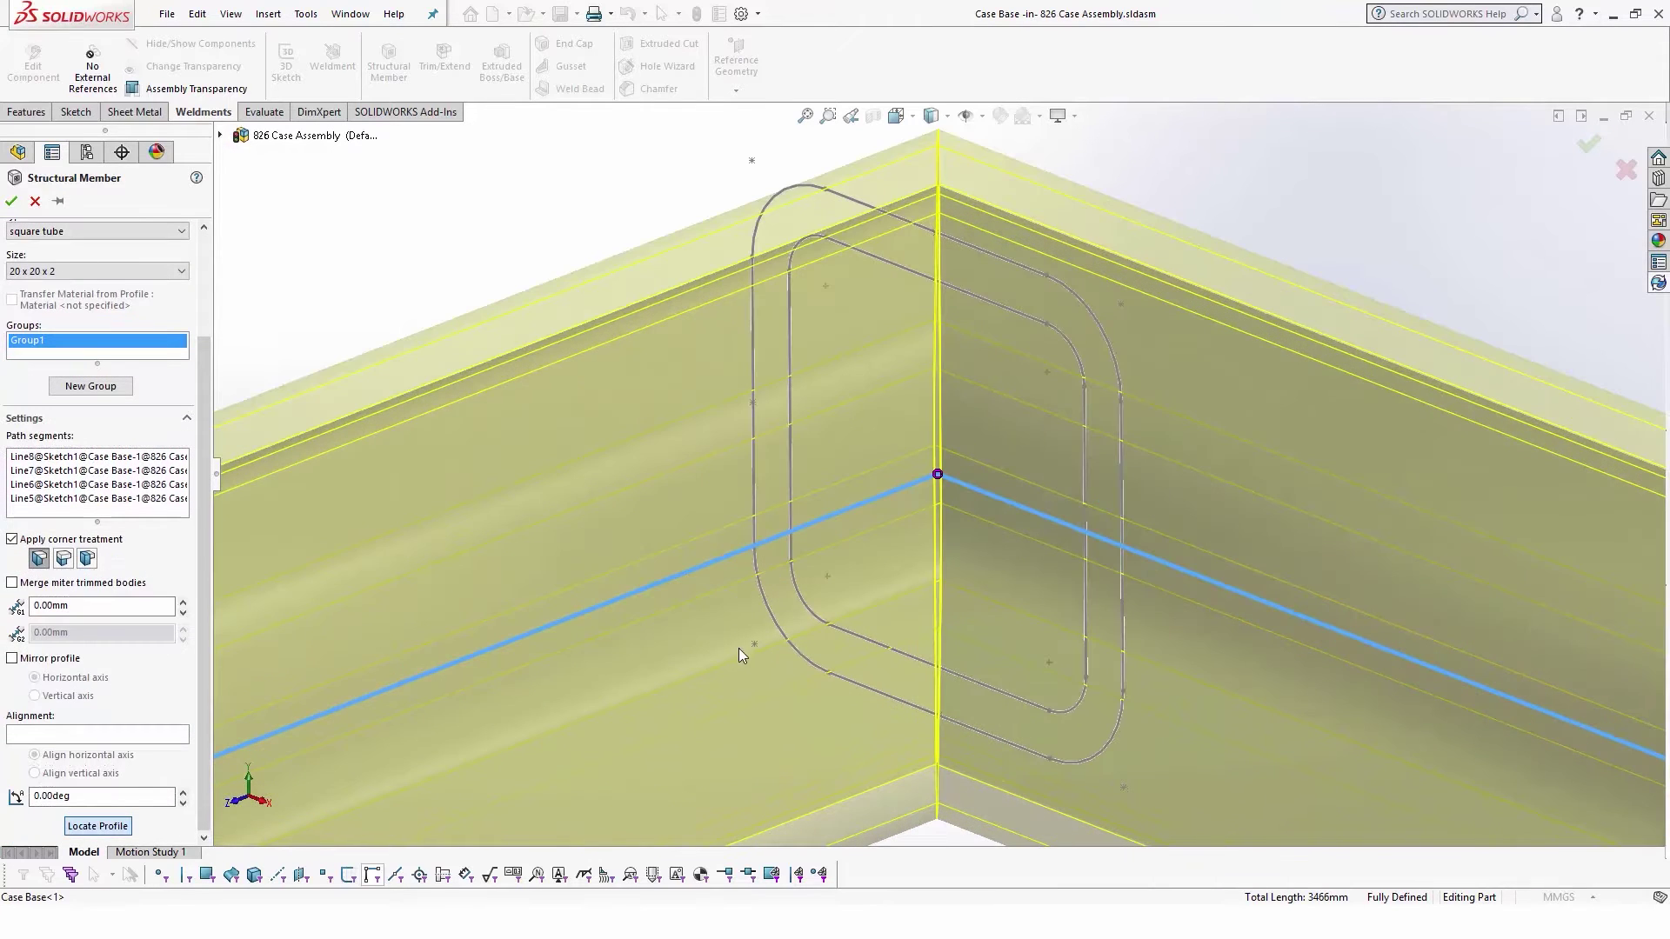
scroll(754, 645, "up", 5)
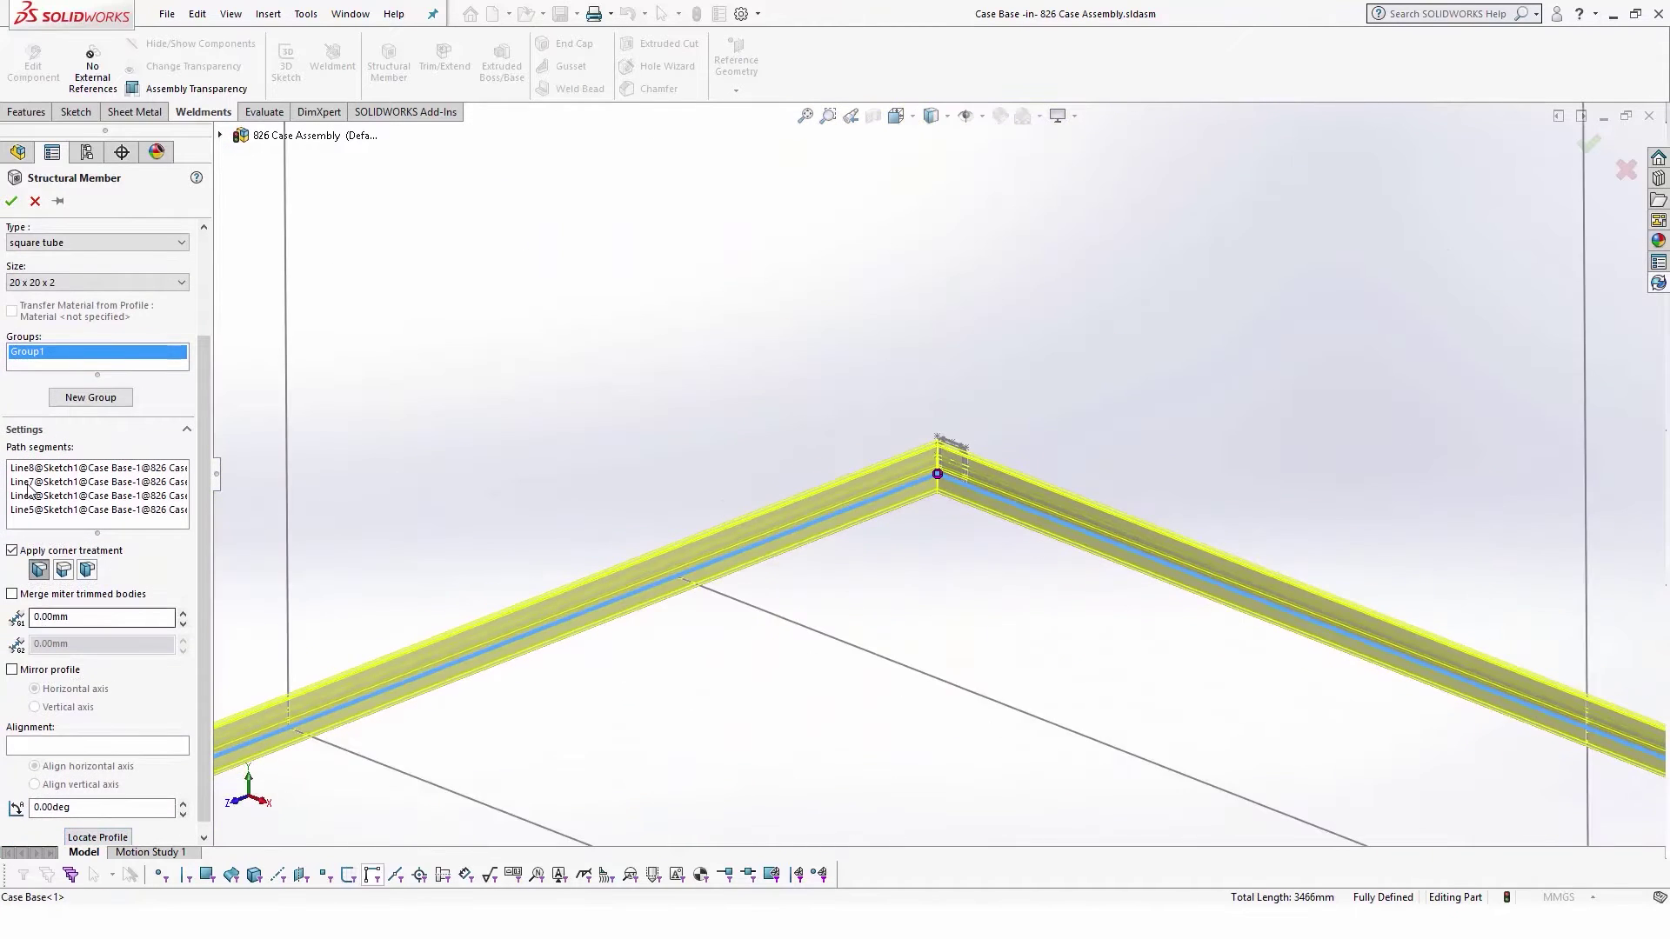
- Add a second group along the rear inner crossbar line, align its profile by the lower corner, and accept the structural member
left_click(91, 397)
left_click(818, 641)
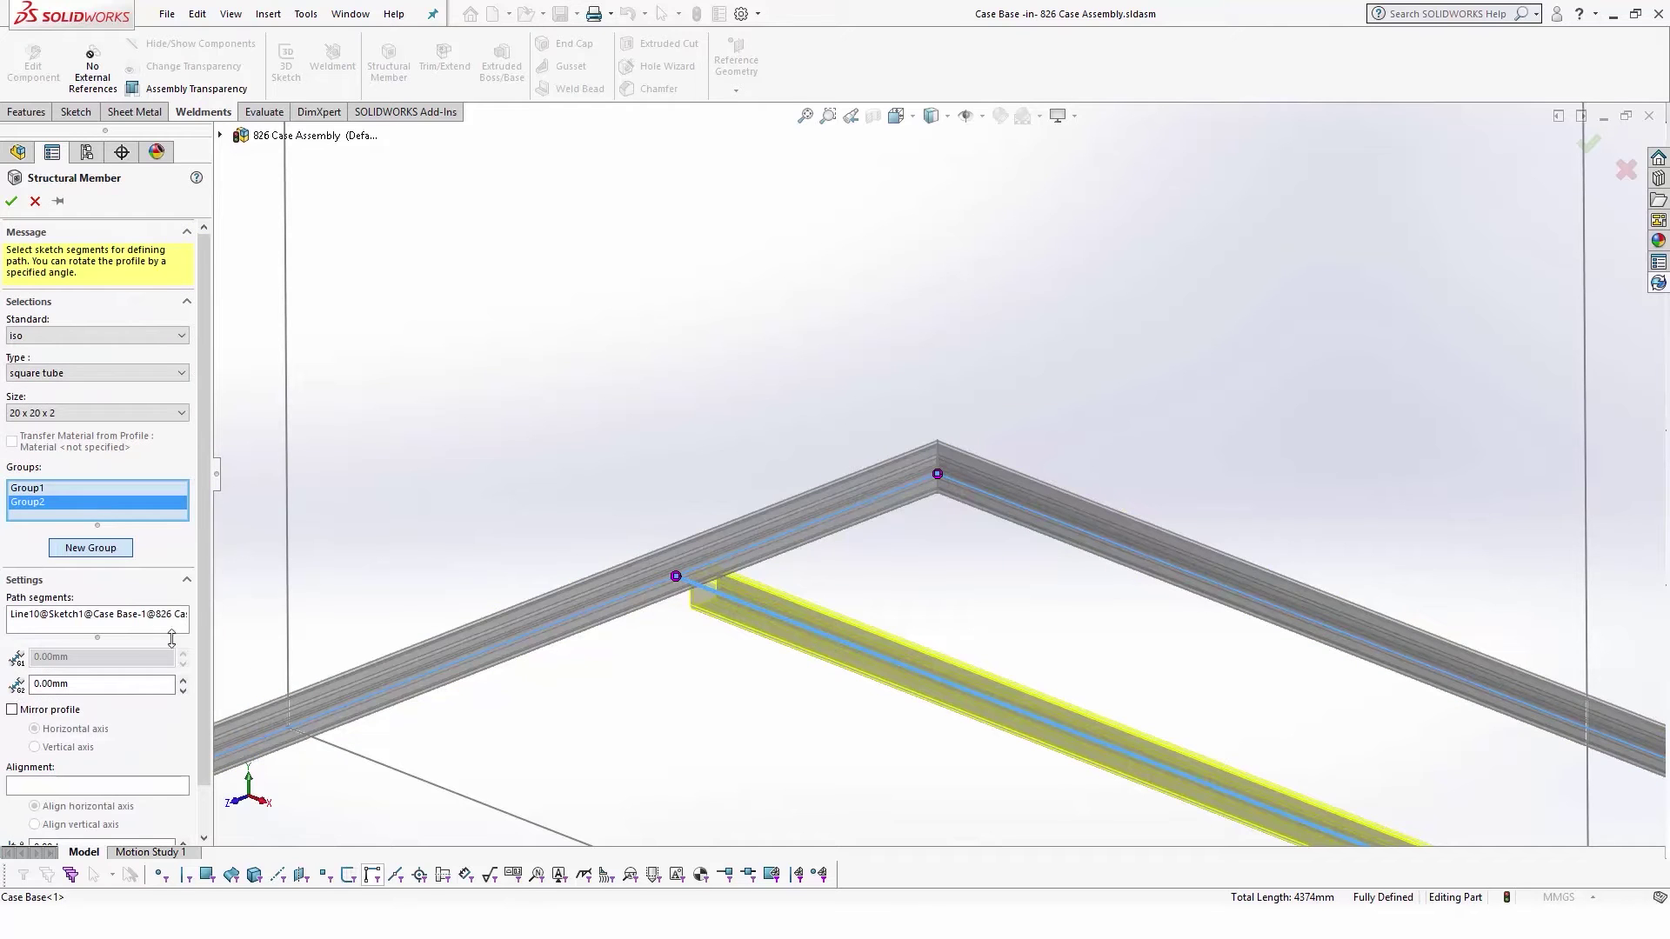
scroll(171, 639, "down", 2)
left_click(97, 825)
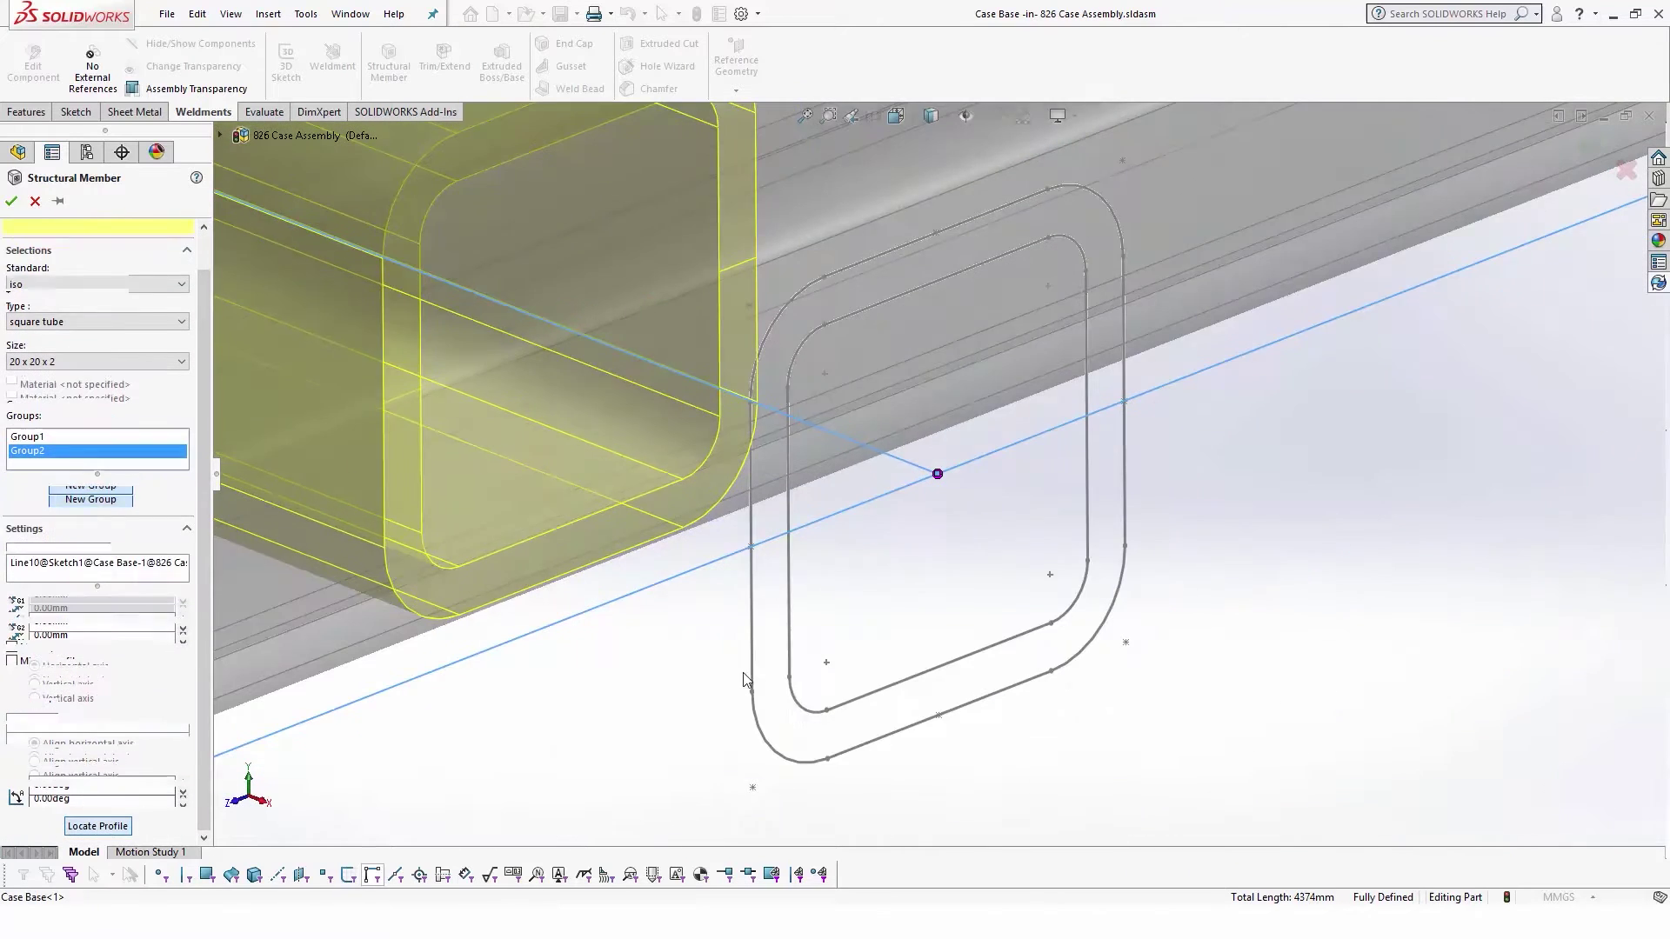
left_click(753, 794)
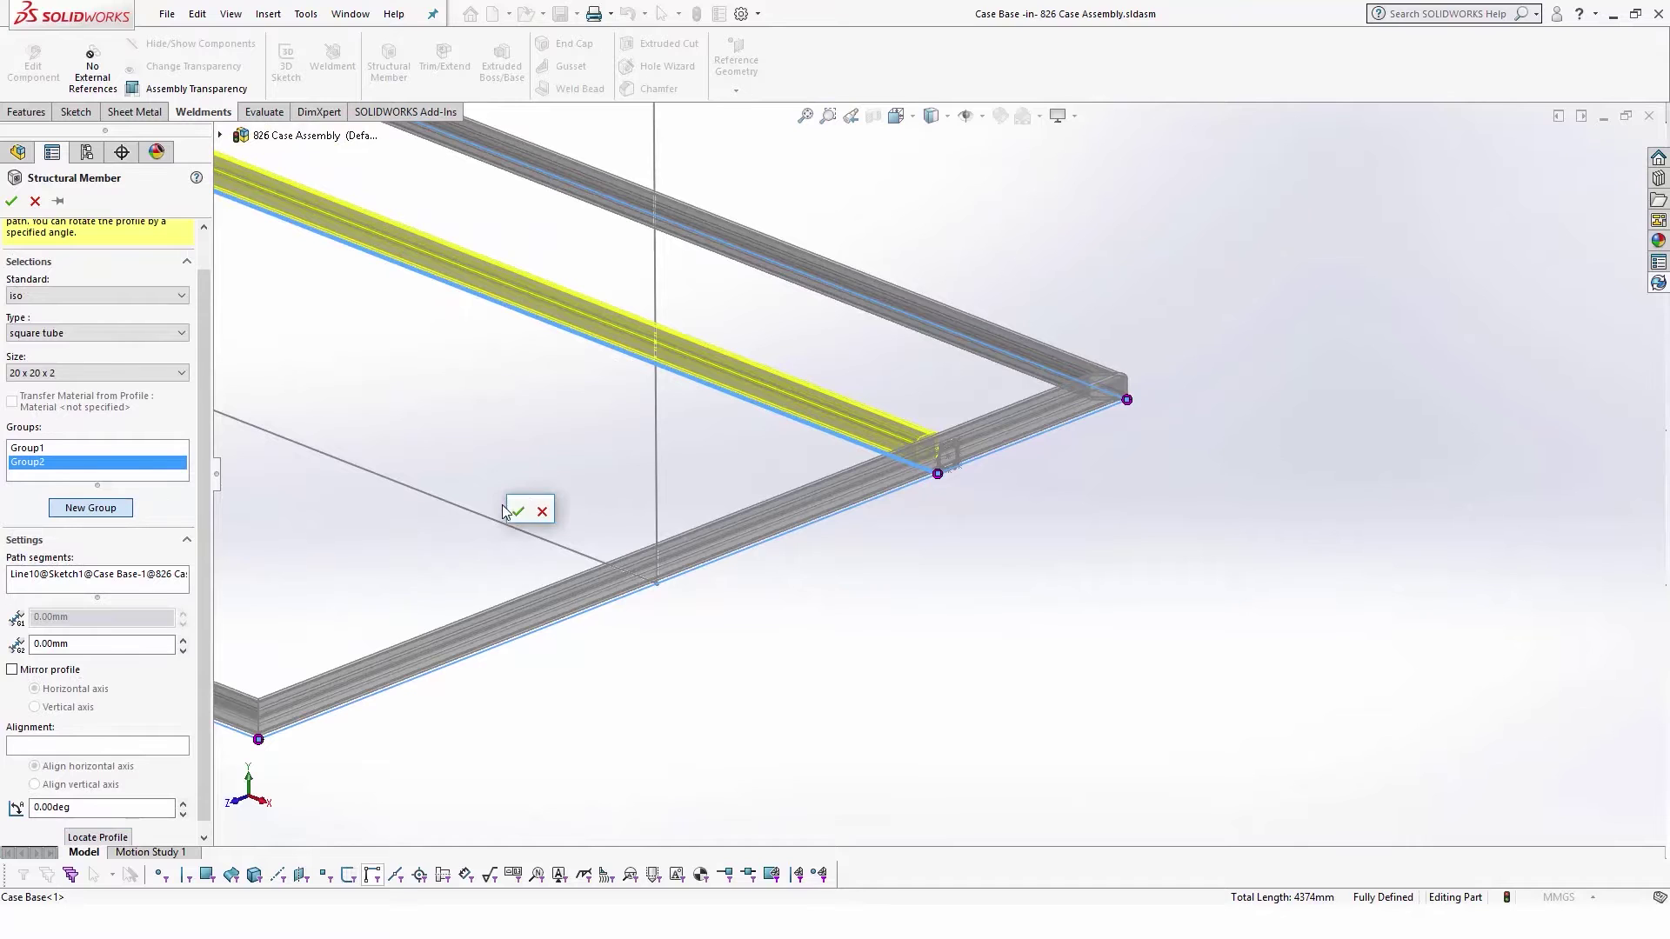
left_click(516, 511)
scroll(1192, 652, "down", 5)
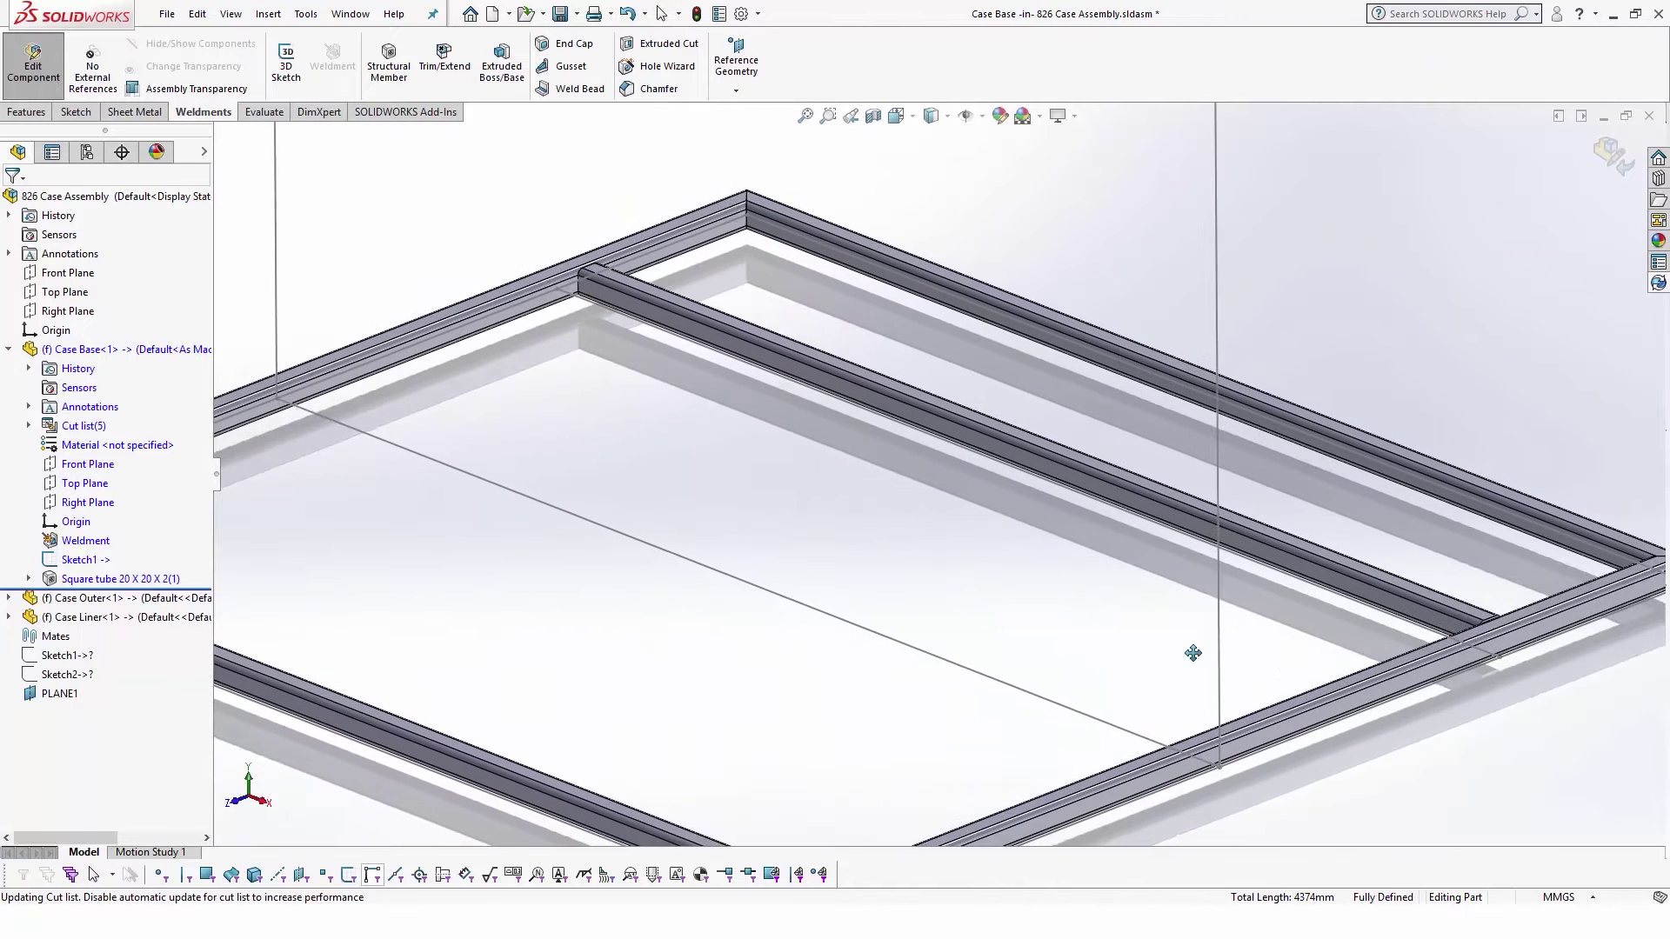
scroll(1134, 588, "up", 5)
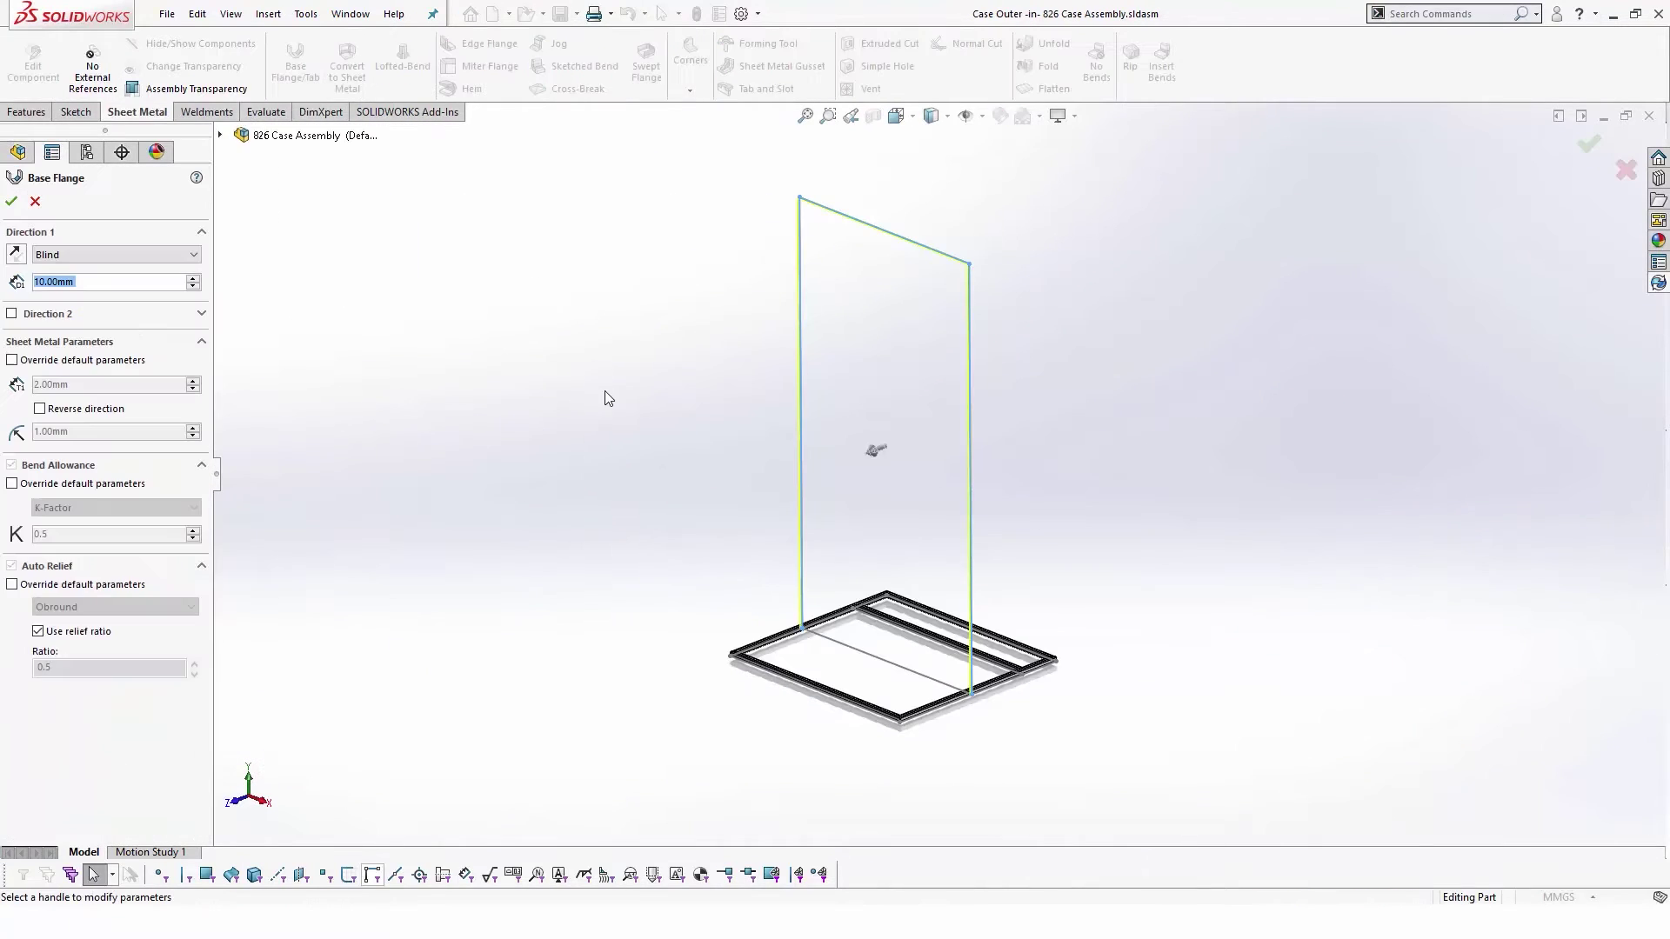
right_click(583, 382)
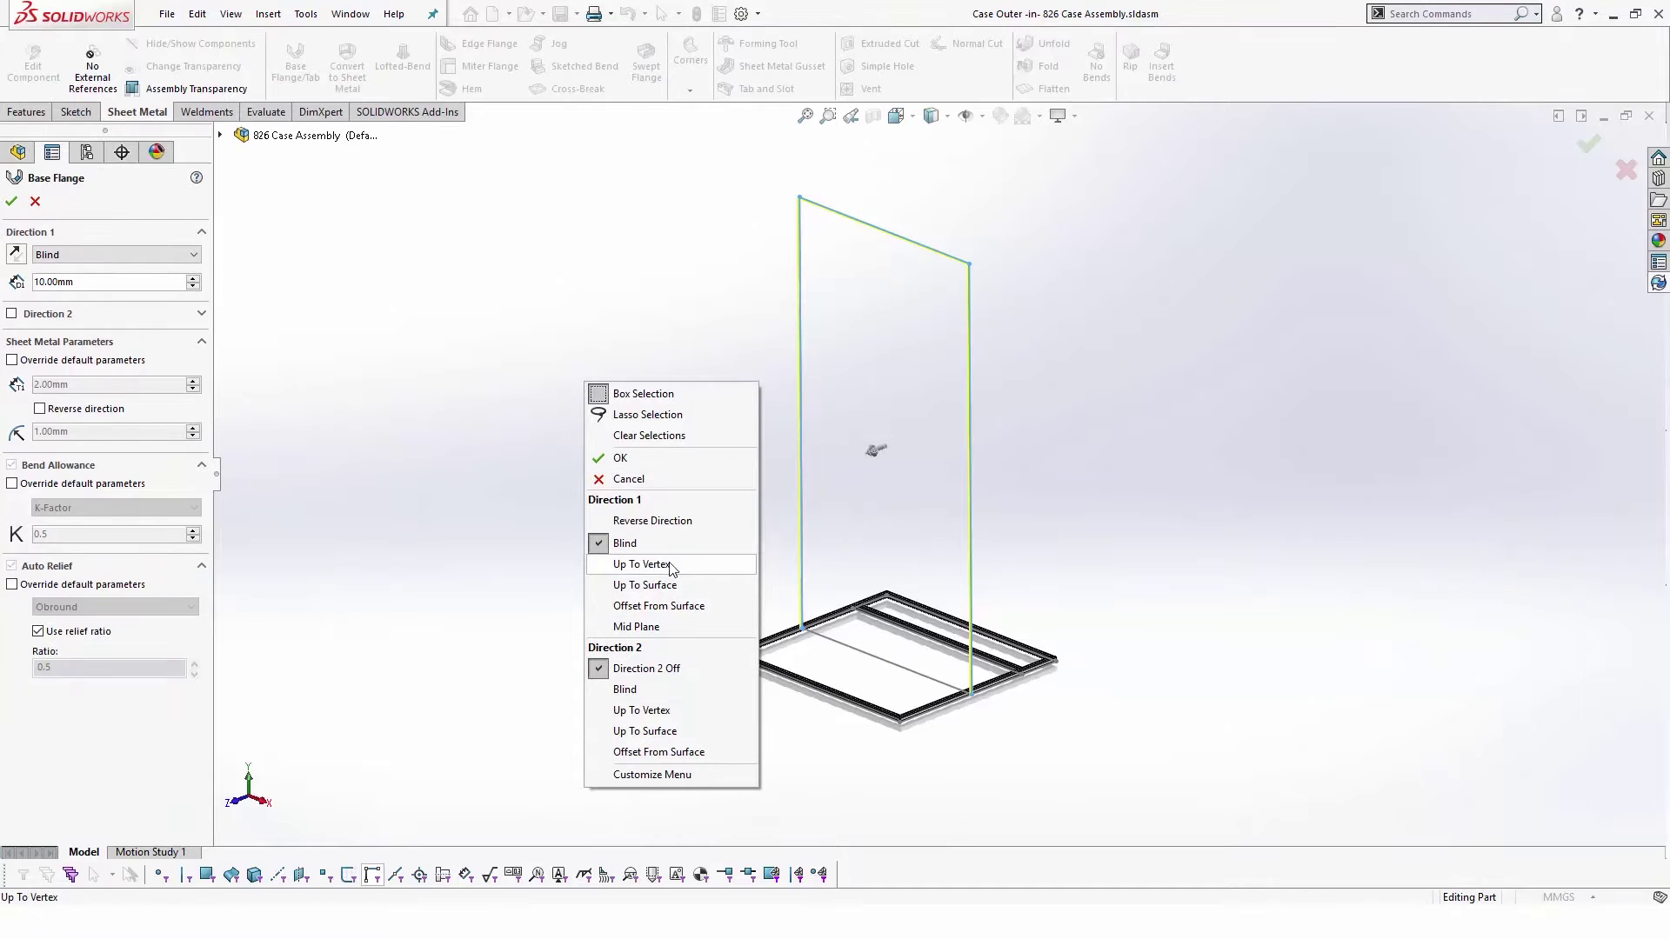
left_click(639, 565)
left_click(901, 723)
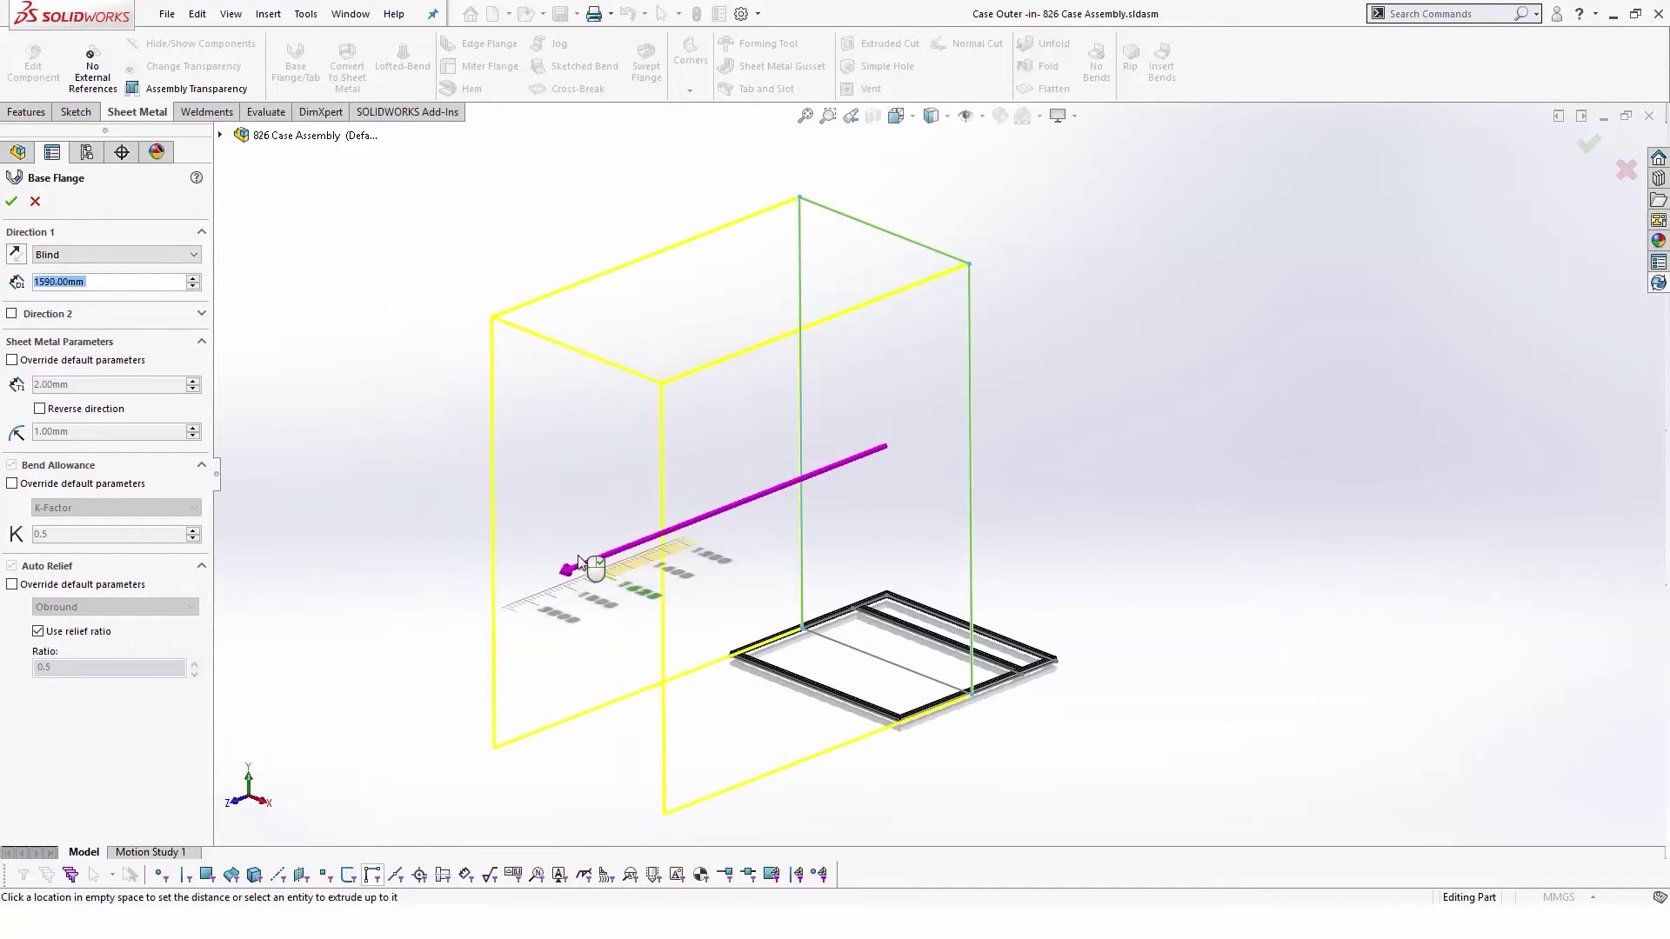
left_click(581, 558)
- Create the Case Outer base flange up to the base frame's front corner vertex in Direction 1 and its rear corner vertex in Direction 2
right_click(467, 557)
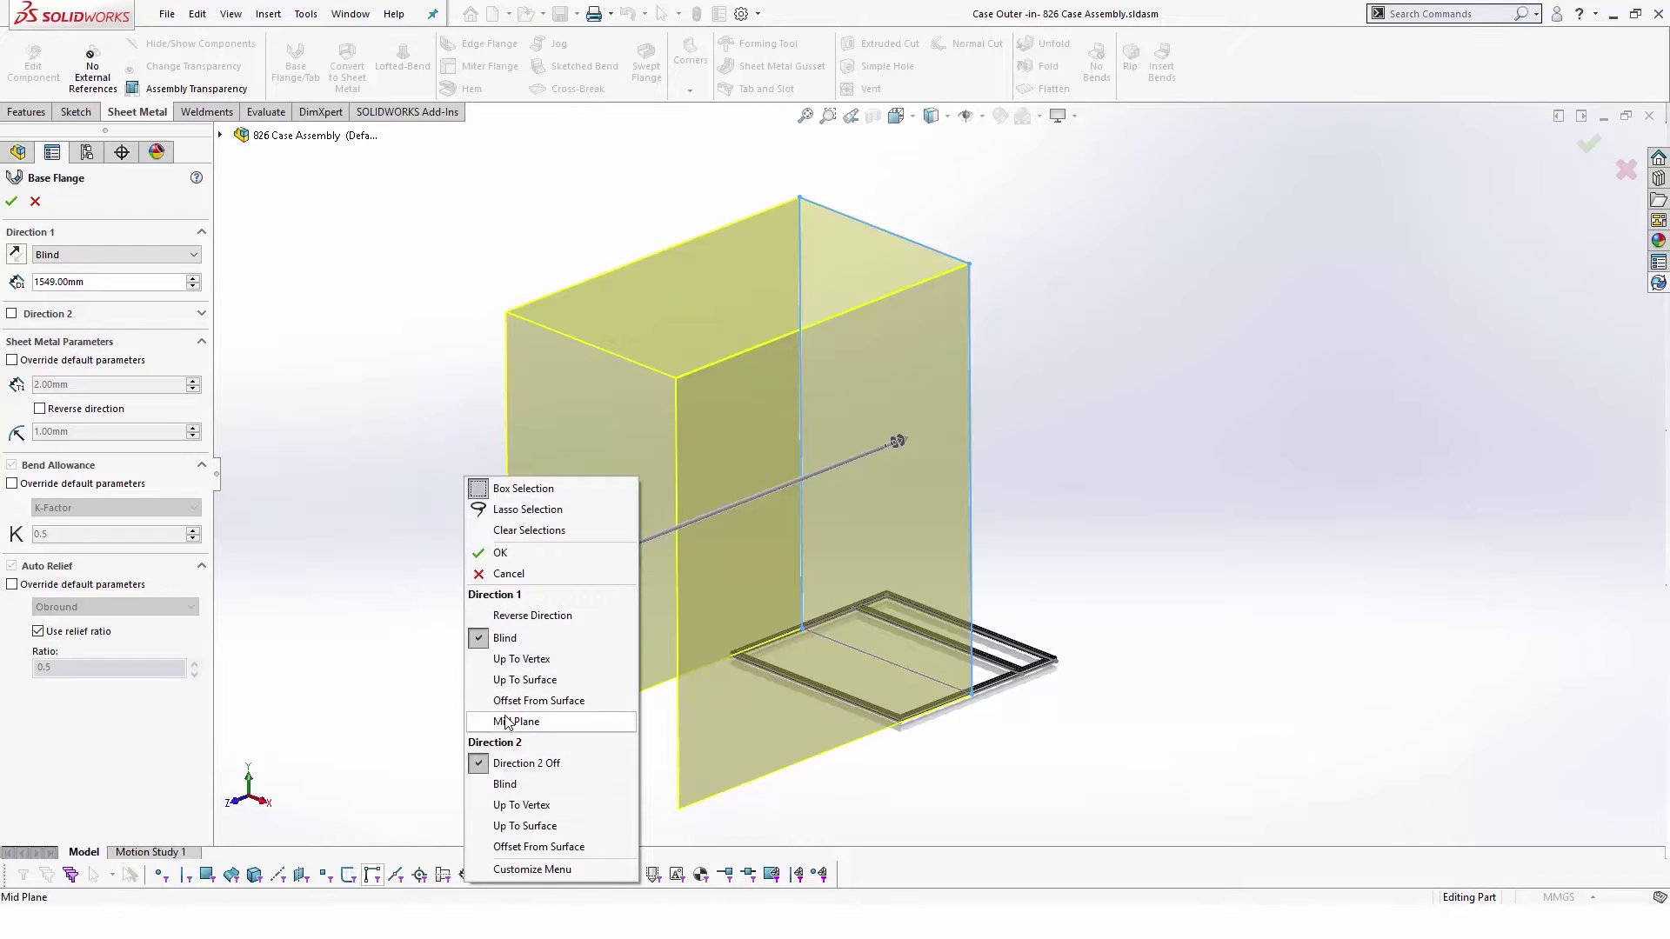
left_click(522, 660)
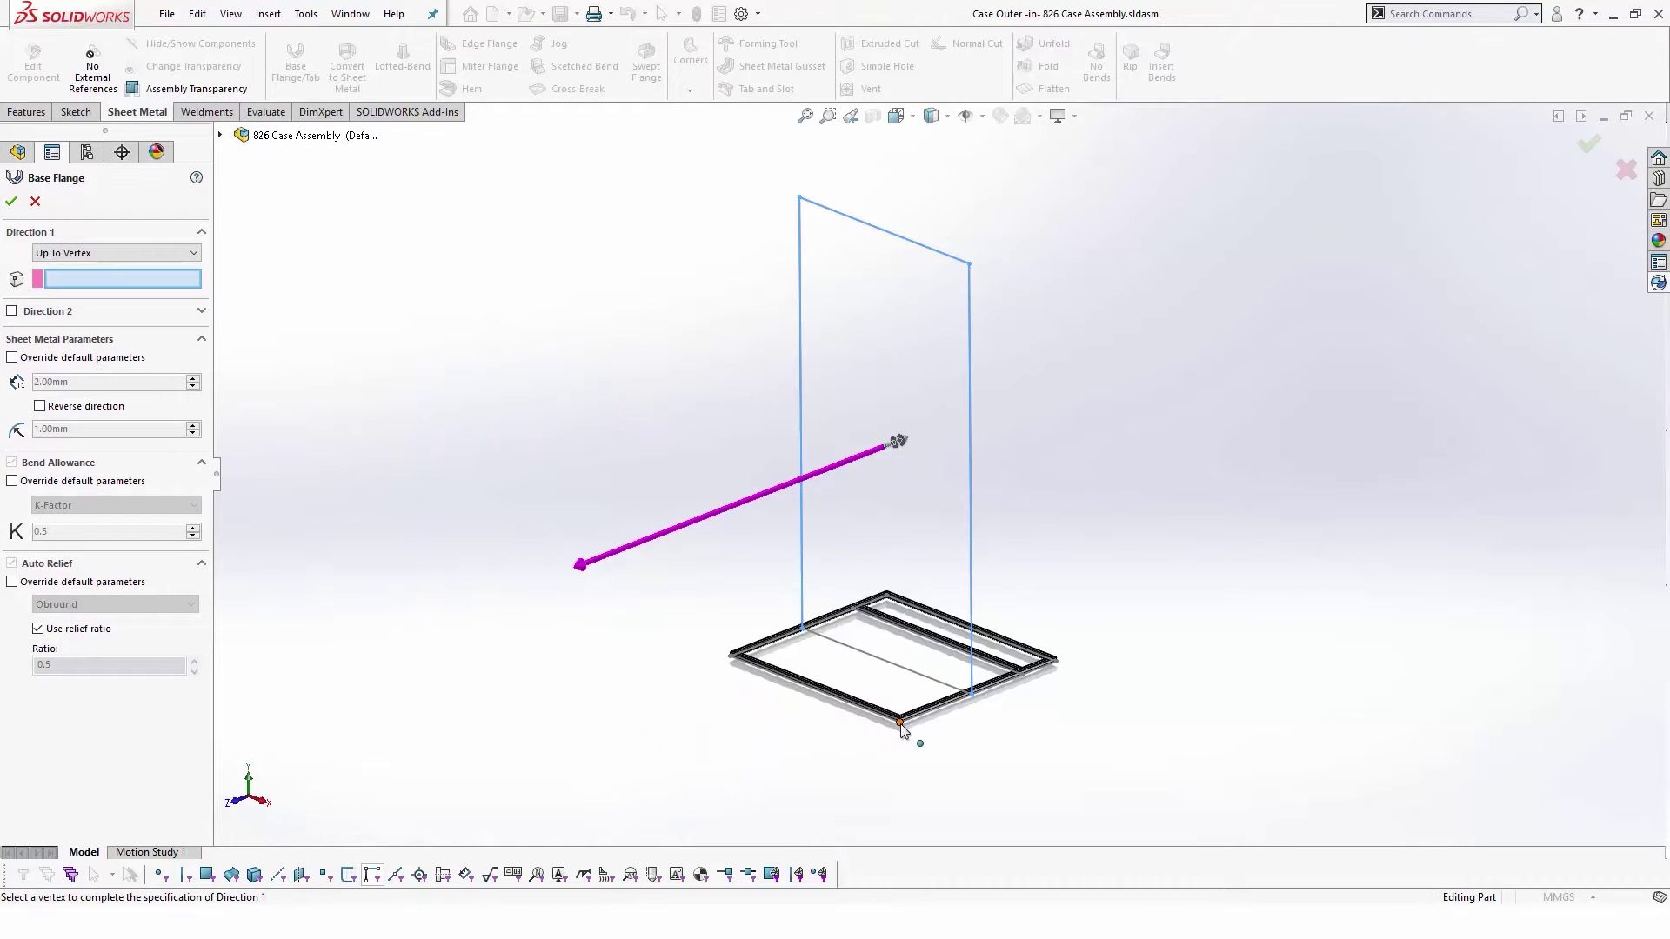
left_click(900, 723)
right_click(1097, 537)
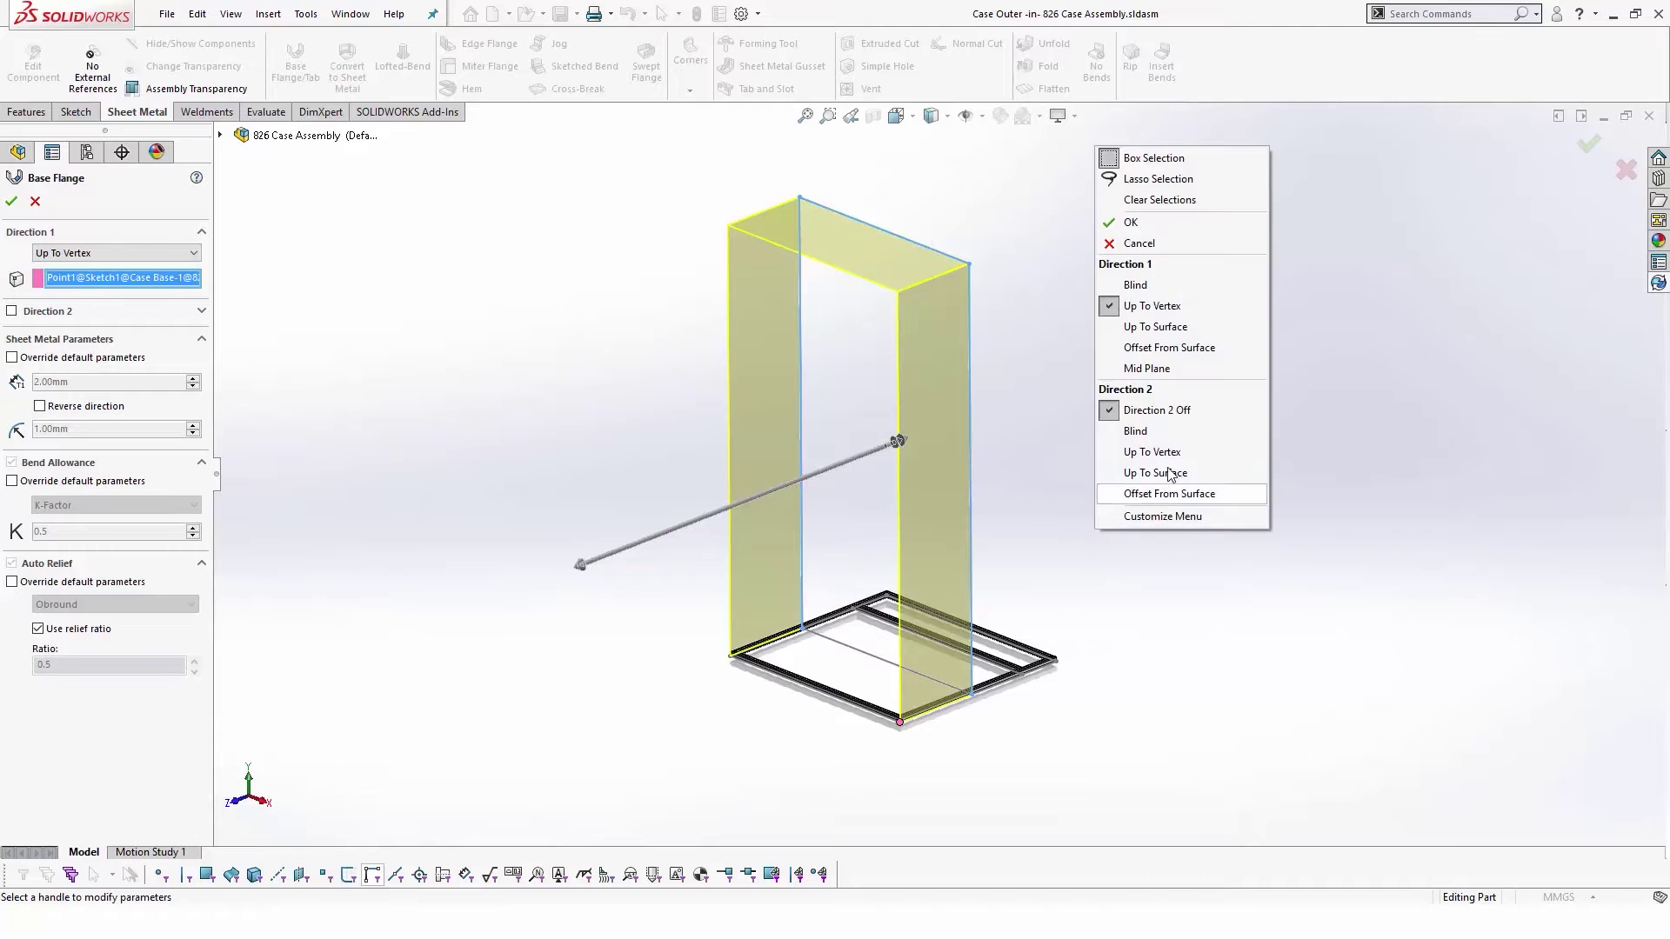
left_click(1148, 453)
left_click(1058, 663)
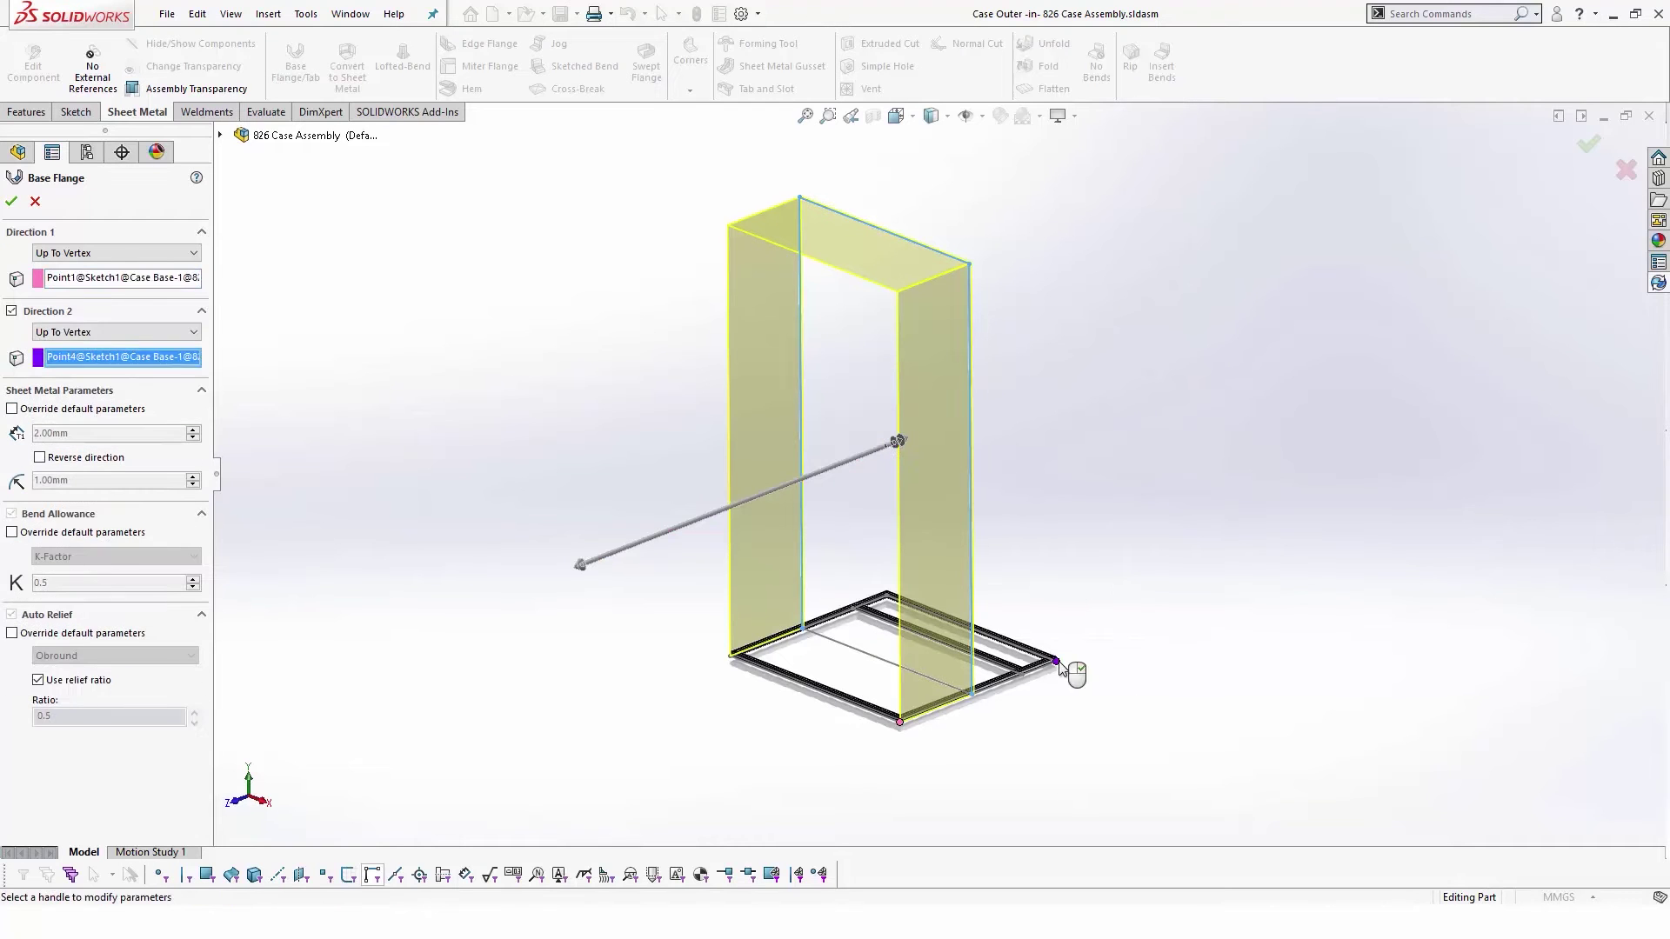
key("Return")
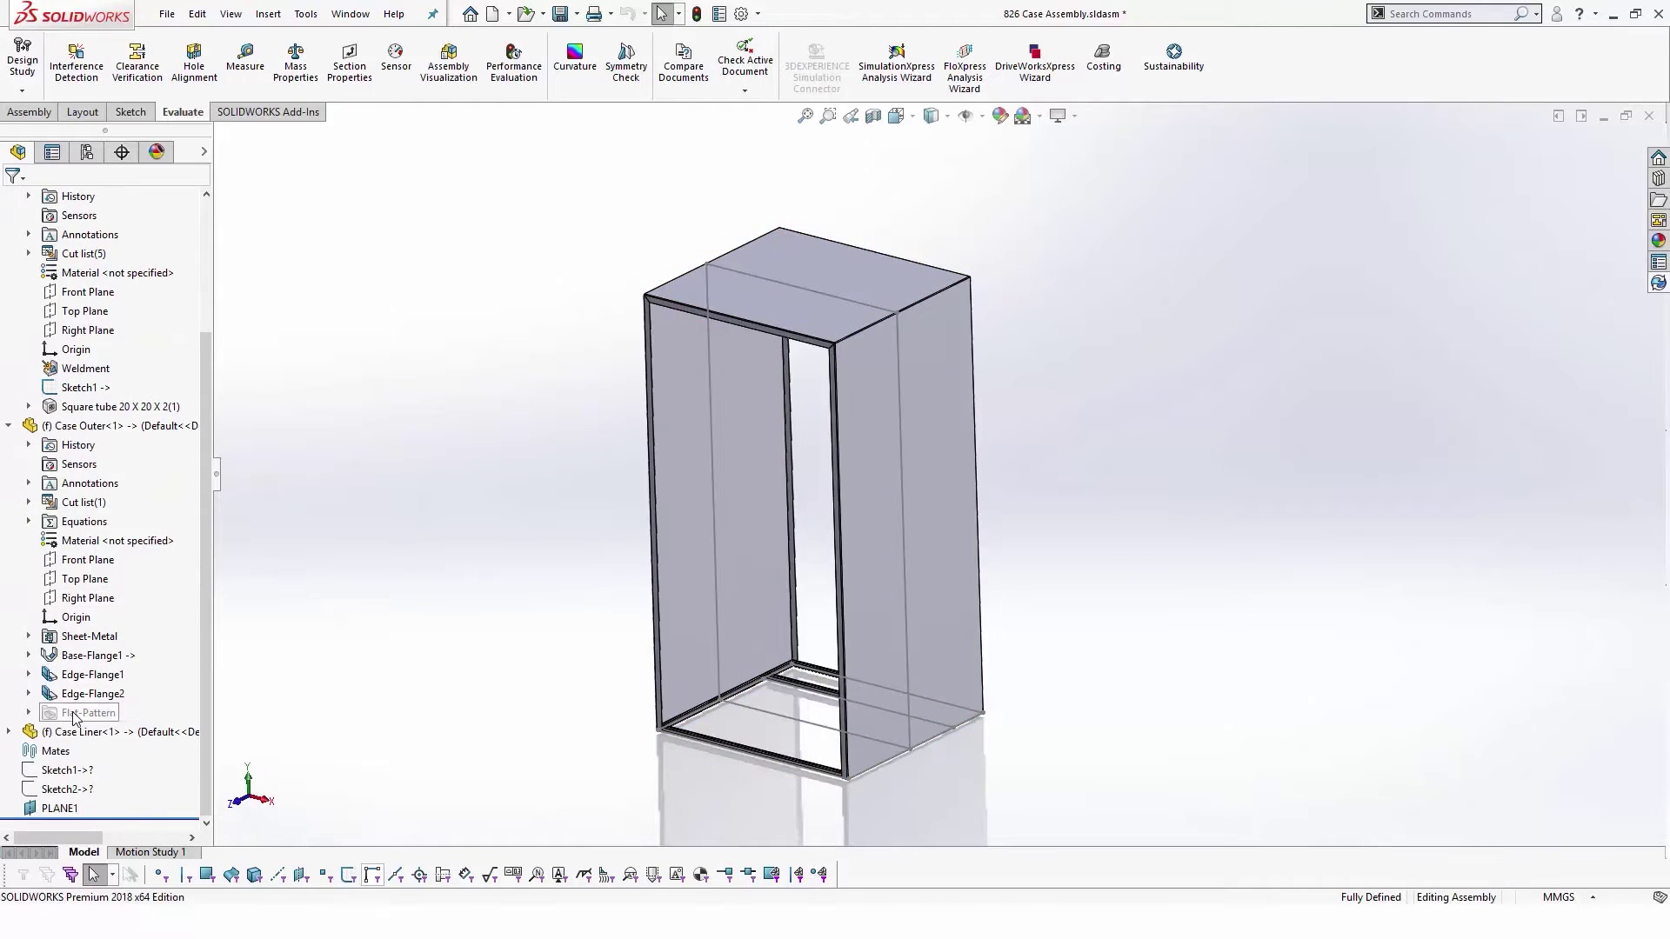
- Try to edit the Case Liner part within the assembly
left_click(78, 731)
left_click(160, 688)
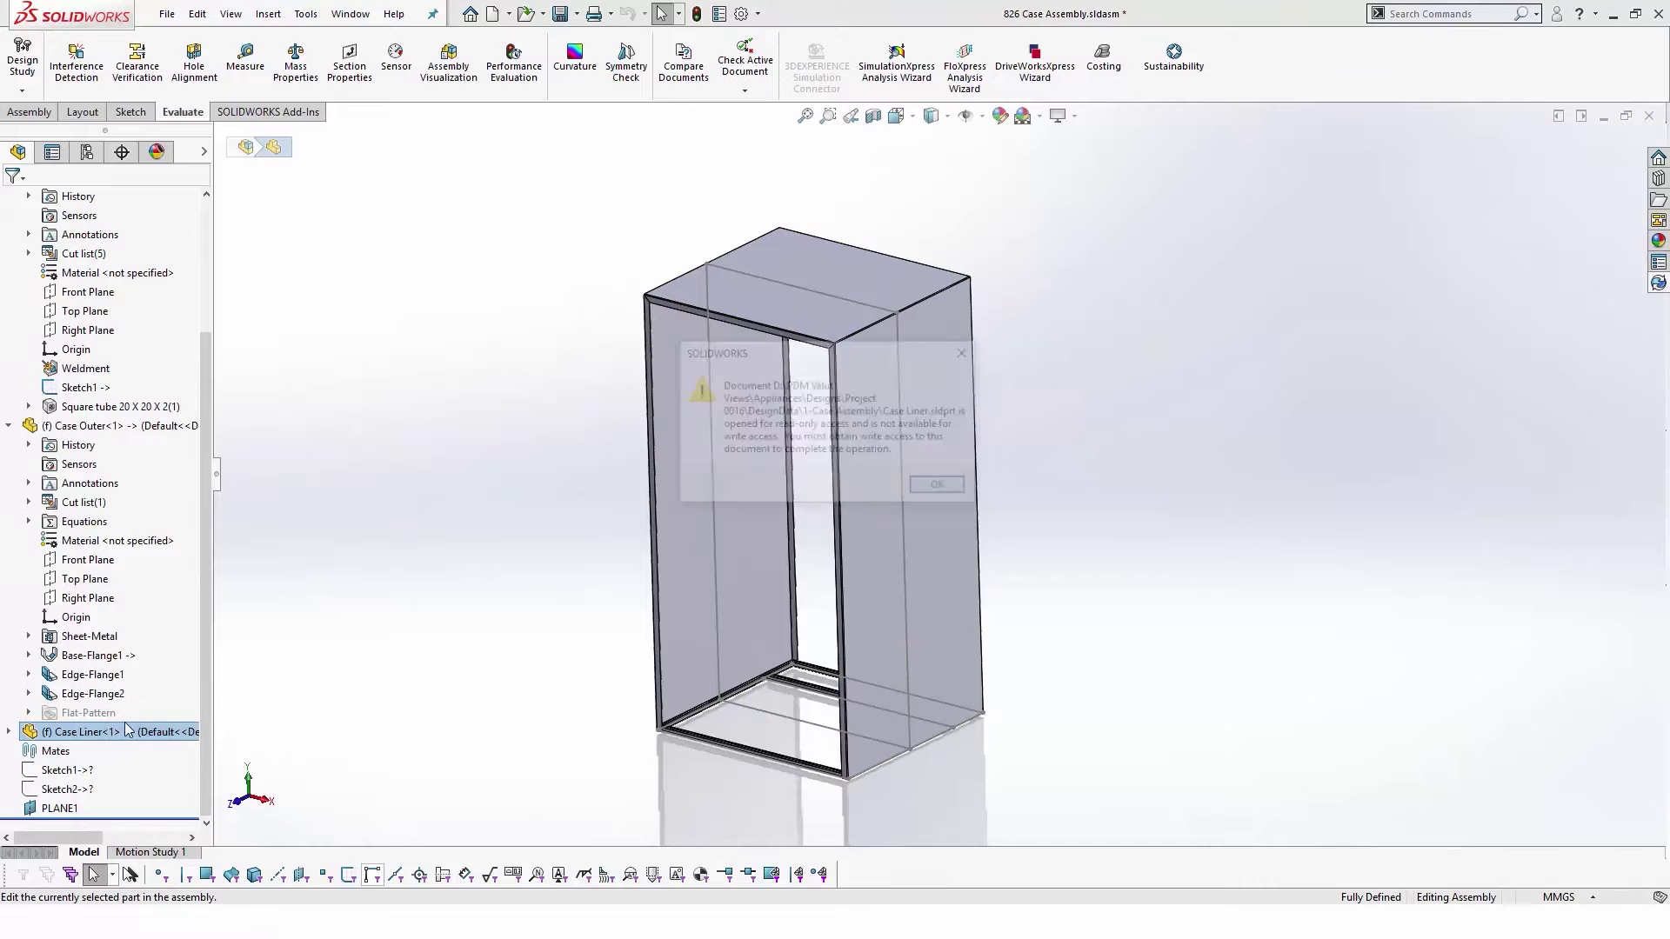
left_click(922, 495)
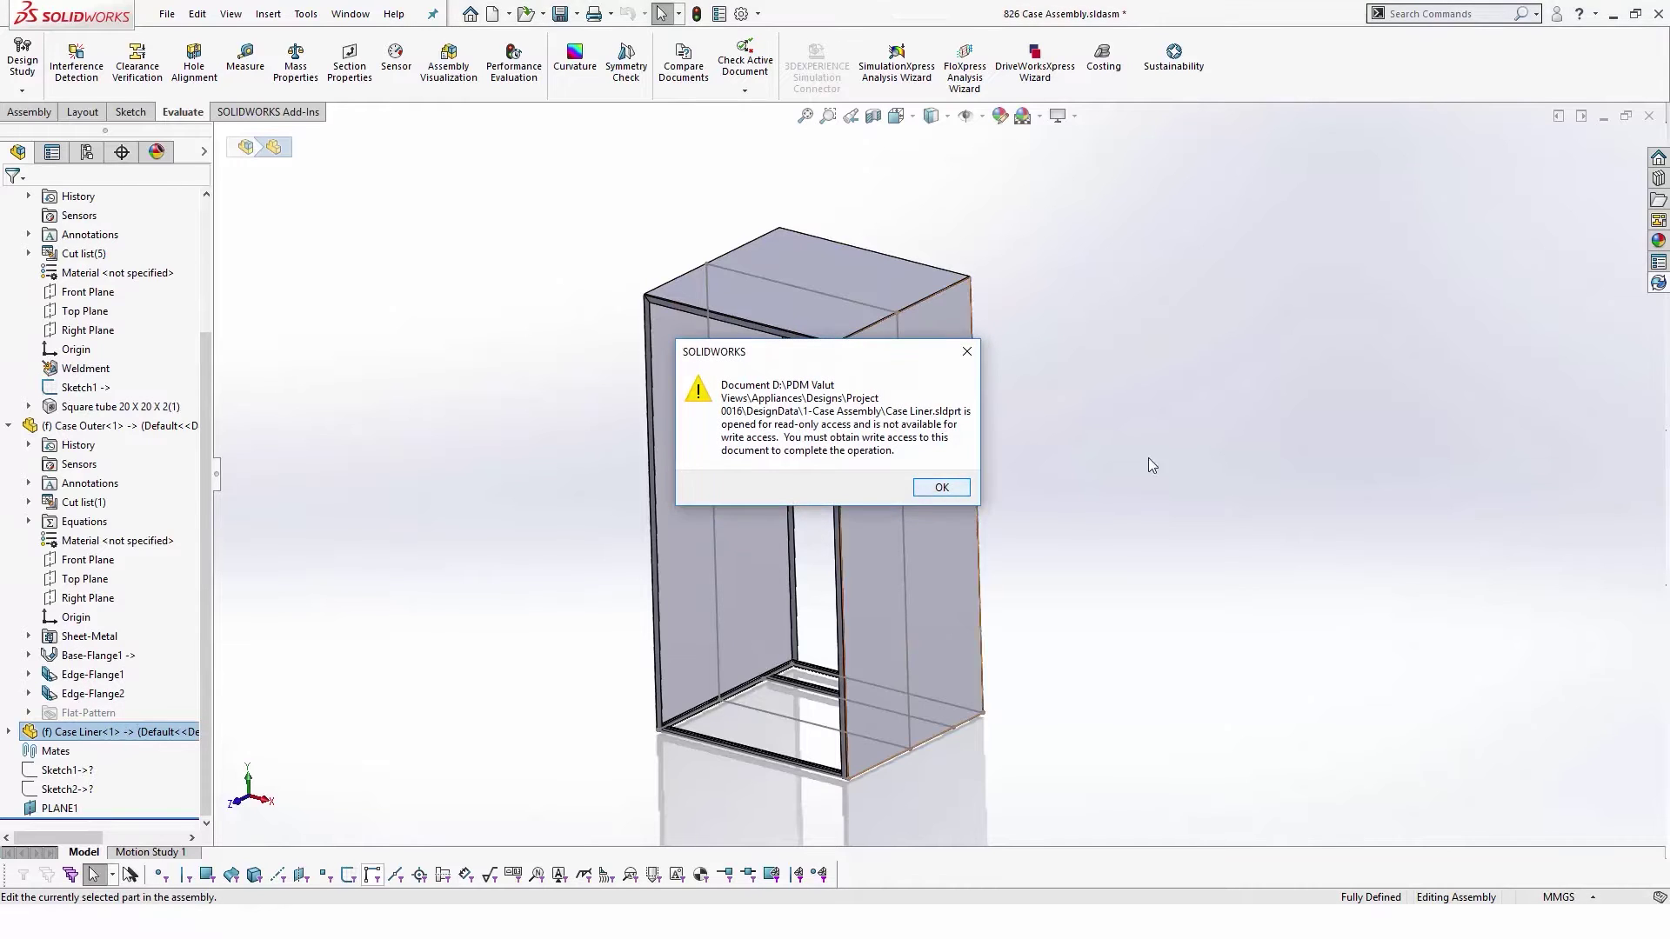
- Check out the Case Liner part from the PDM vault and select it in the assembly
left_click(1658, 285)
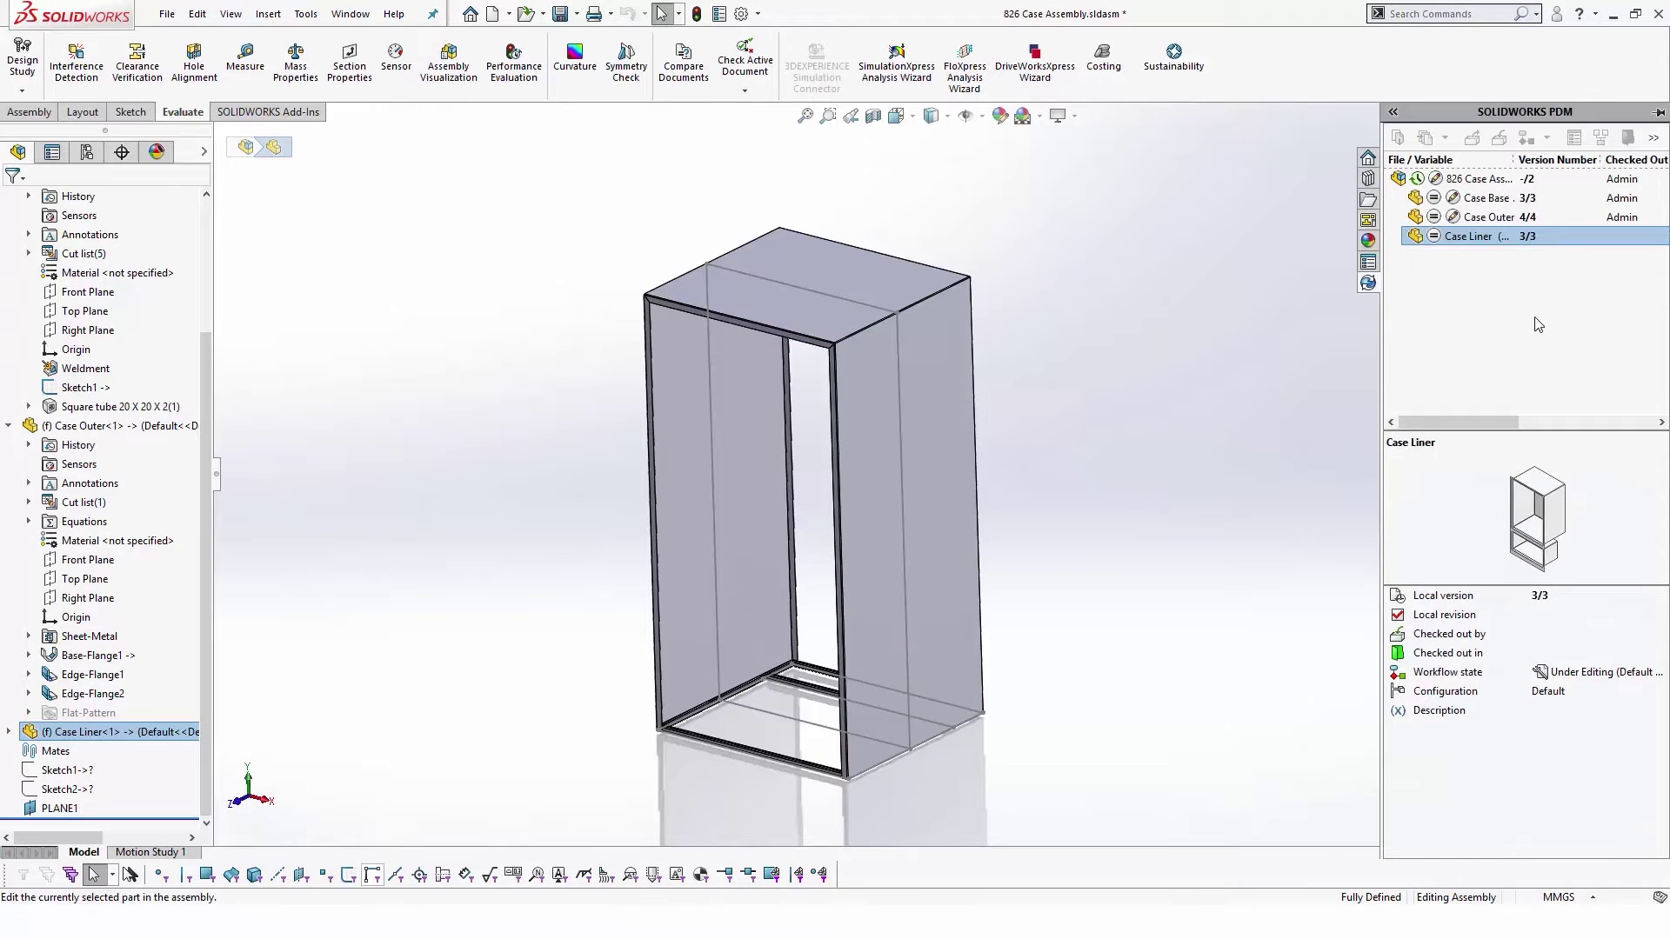
right_click(1519, 242)
left_click(1545, 421)
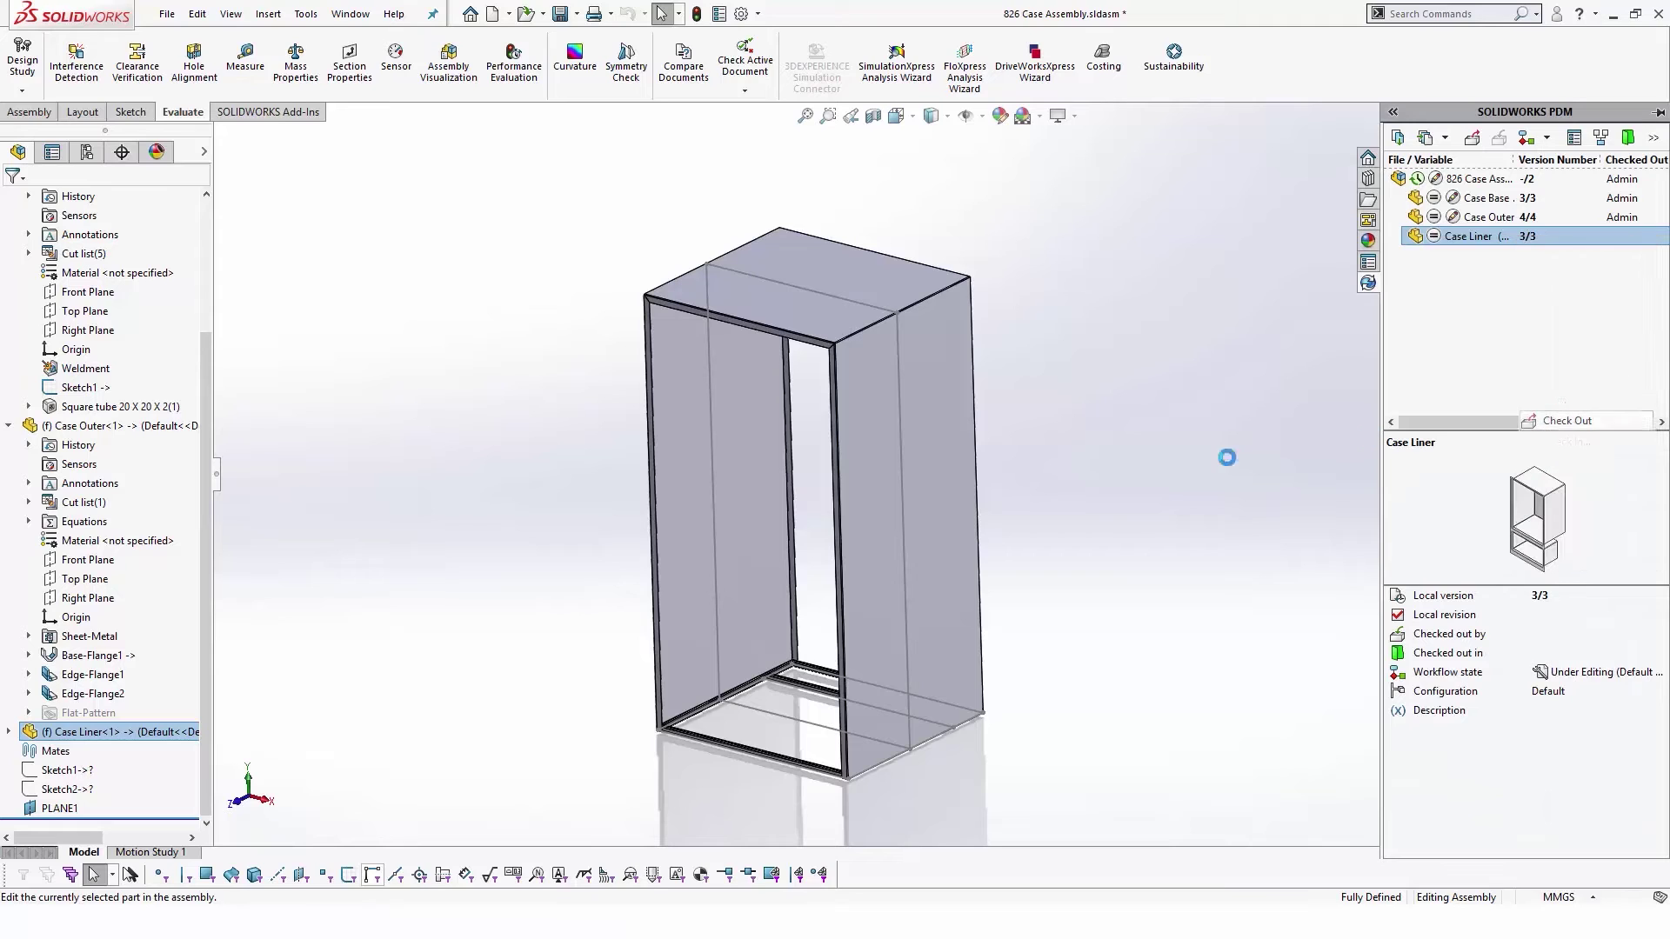
left_click(146, 735)
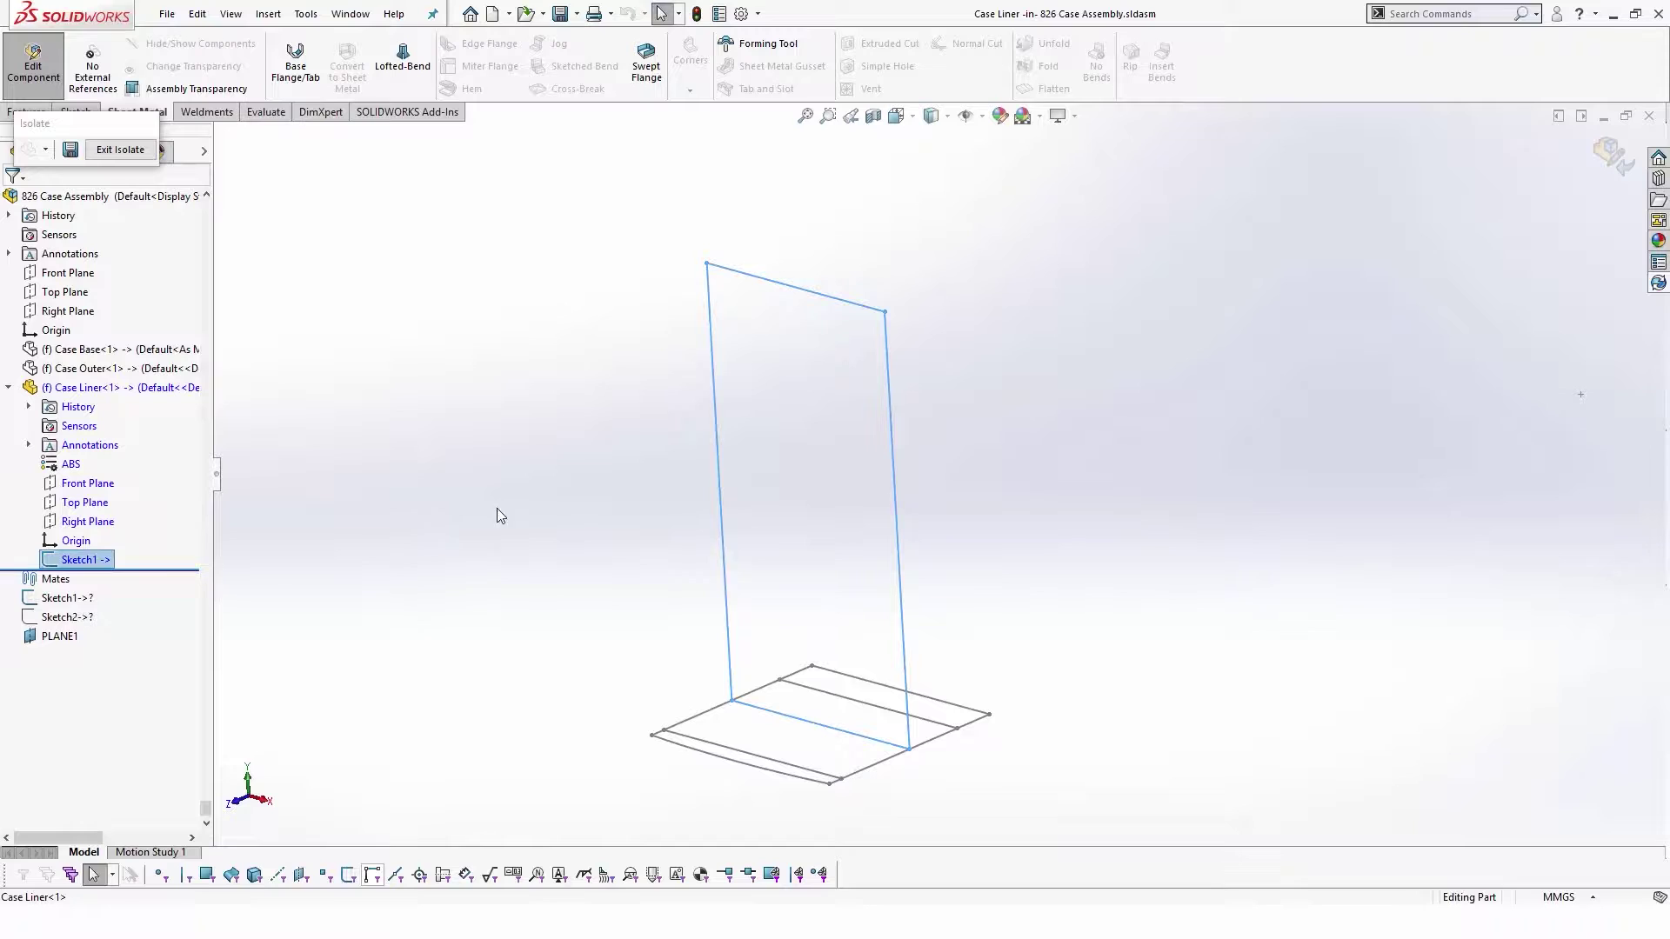
- Extrude the Case Liner's upright rectangular sketch up to the front vertex in Direction 1 and up to the rear vertex in Direction 2
left_click(533, 587)
right_click(534, 588)
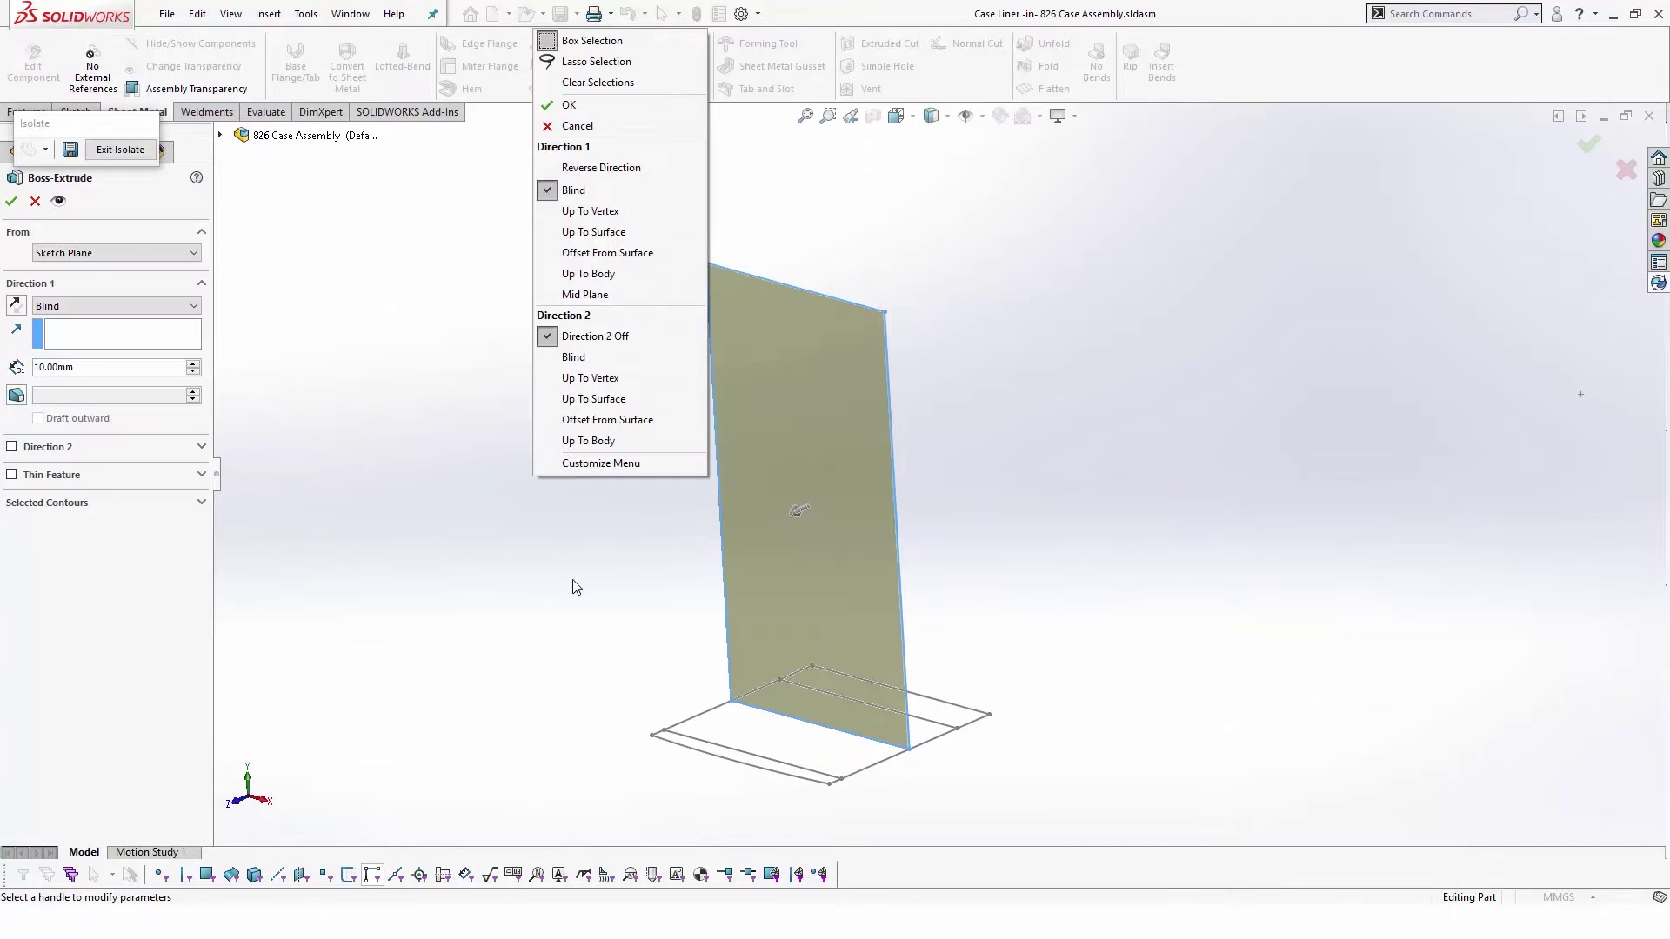
left_click(591, 211)
left_click(841, 780)
right_click(508, 533)
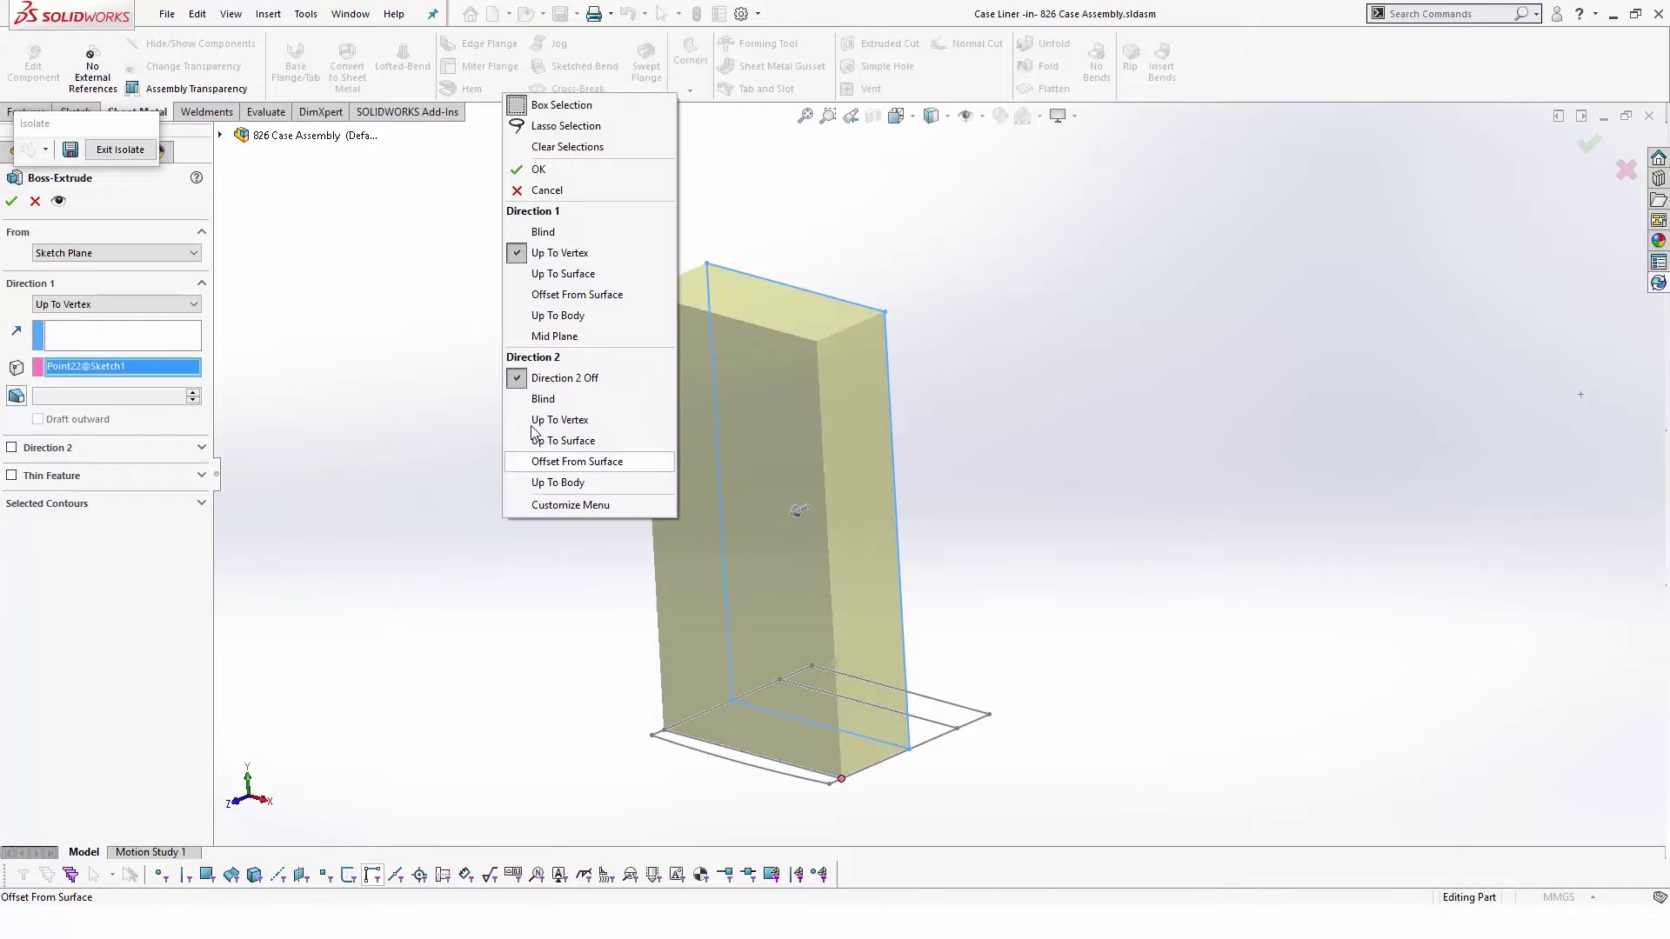
left_click(539, 420)
left_click(989, 716)
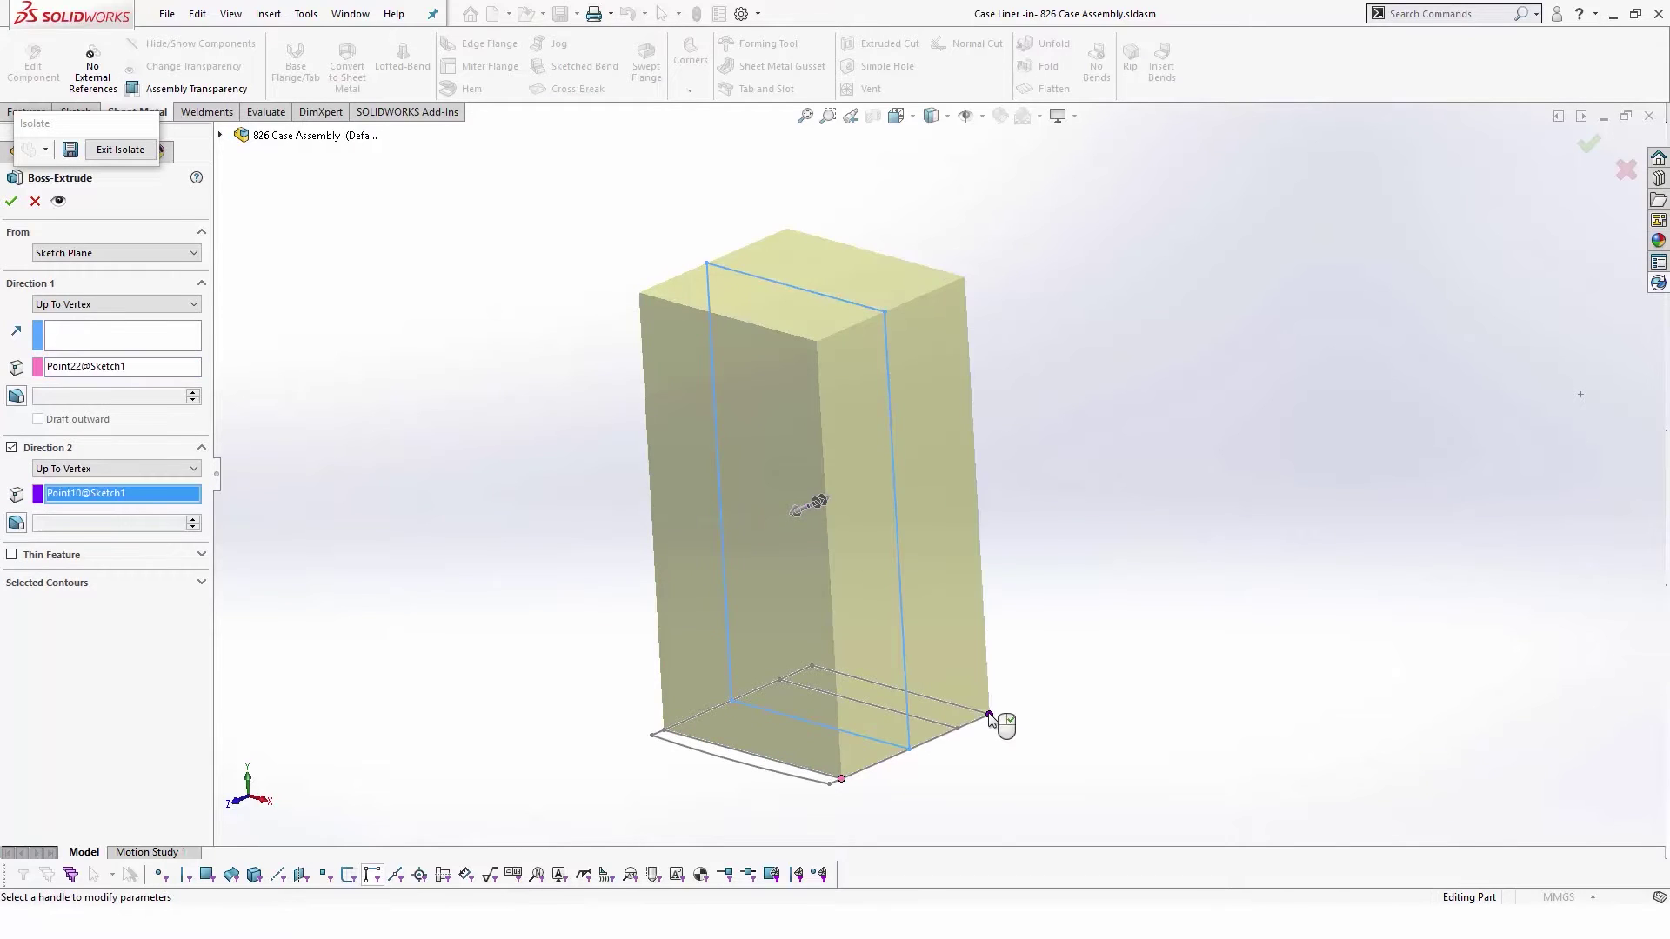
key("Return")
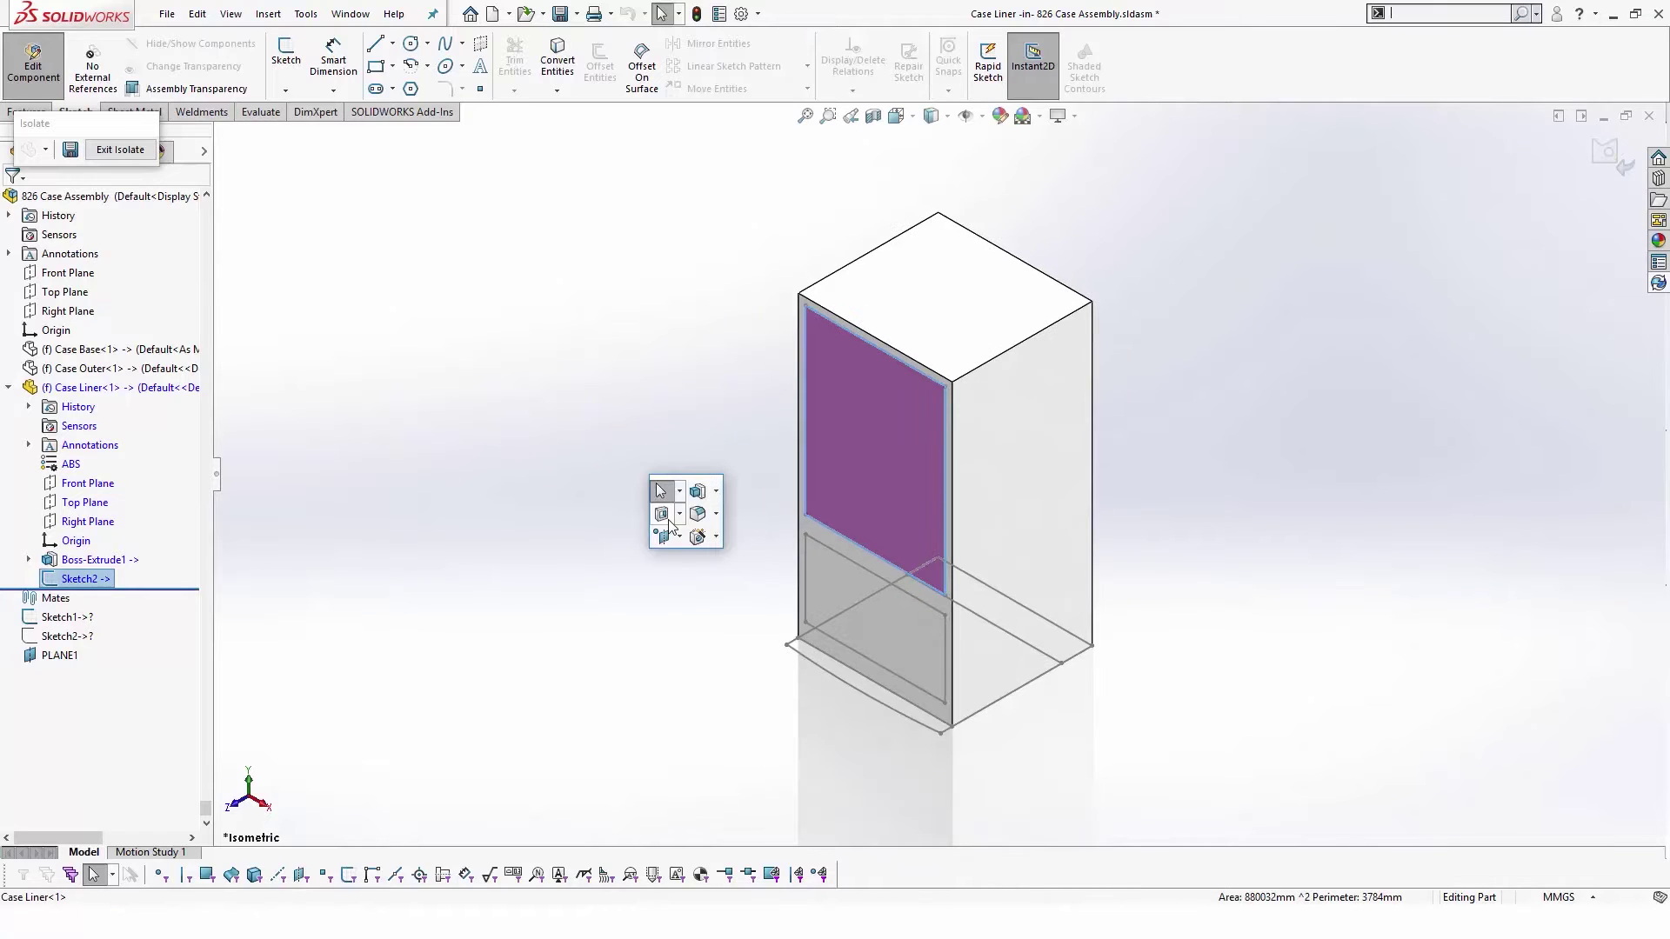
- Cut the upper rectangular region of the Case Liner's front sketch to a blind depth of 550 mm
left_click(663, 515)
right_click(627, 466)
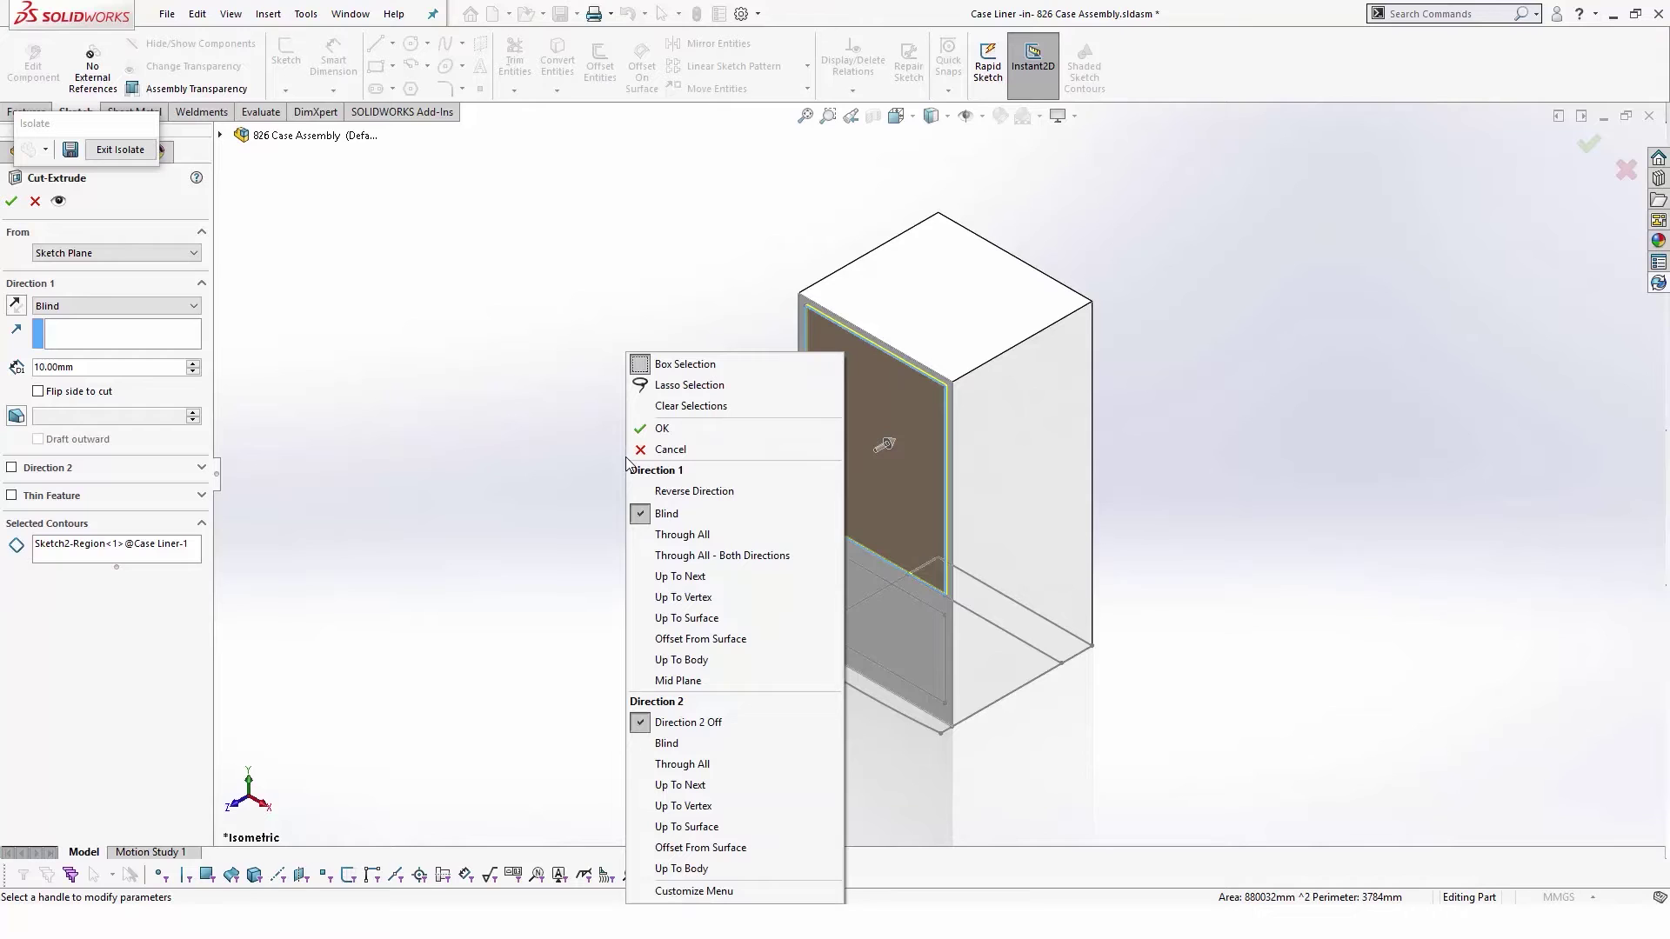
double_click(109, 367)
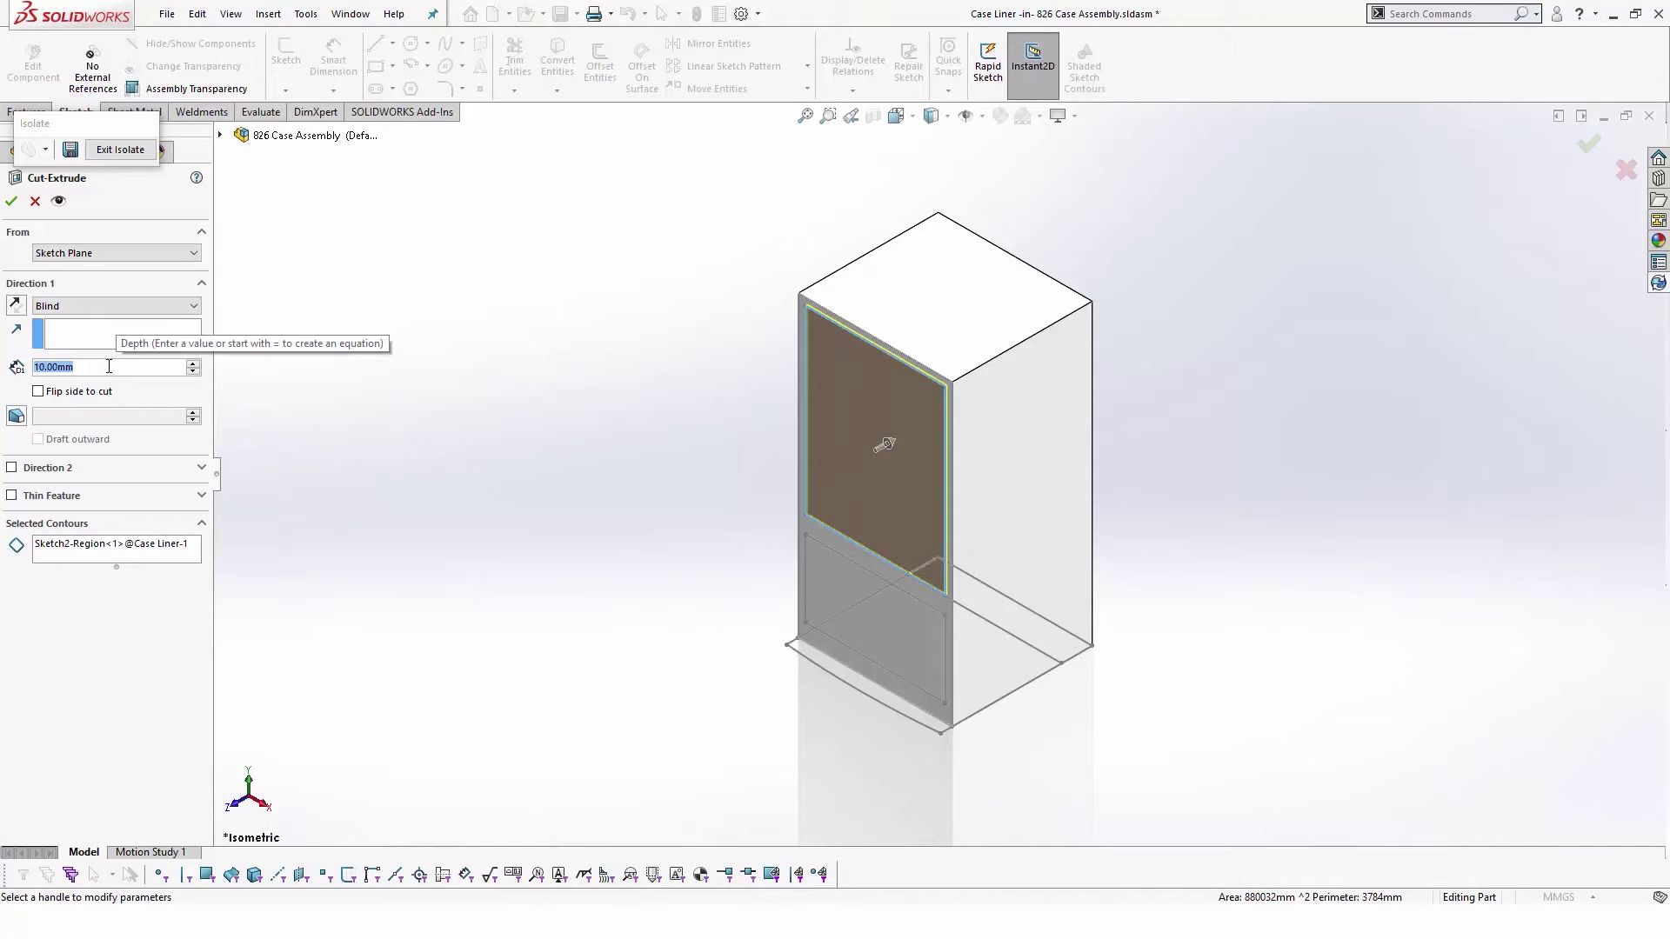
type("550")
key("Return")
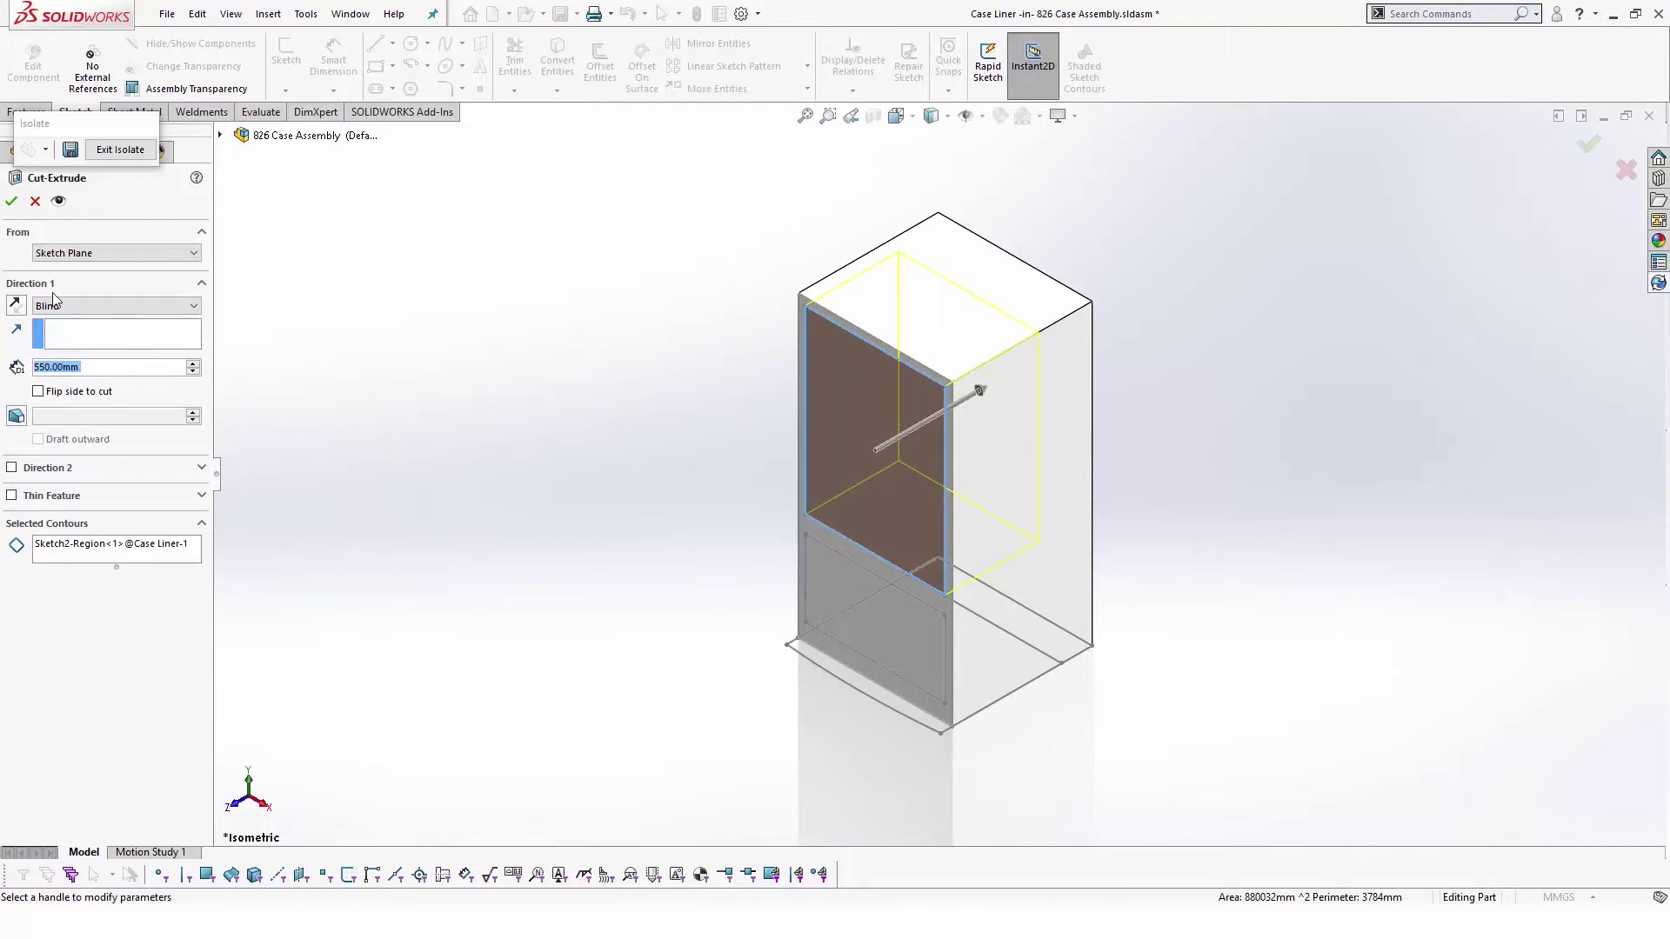
key("Return")
- Cut the lower rectangular region of the same Case Liner front sketch to a blind depth of 380 mm
right_click(825, 553)
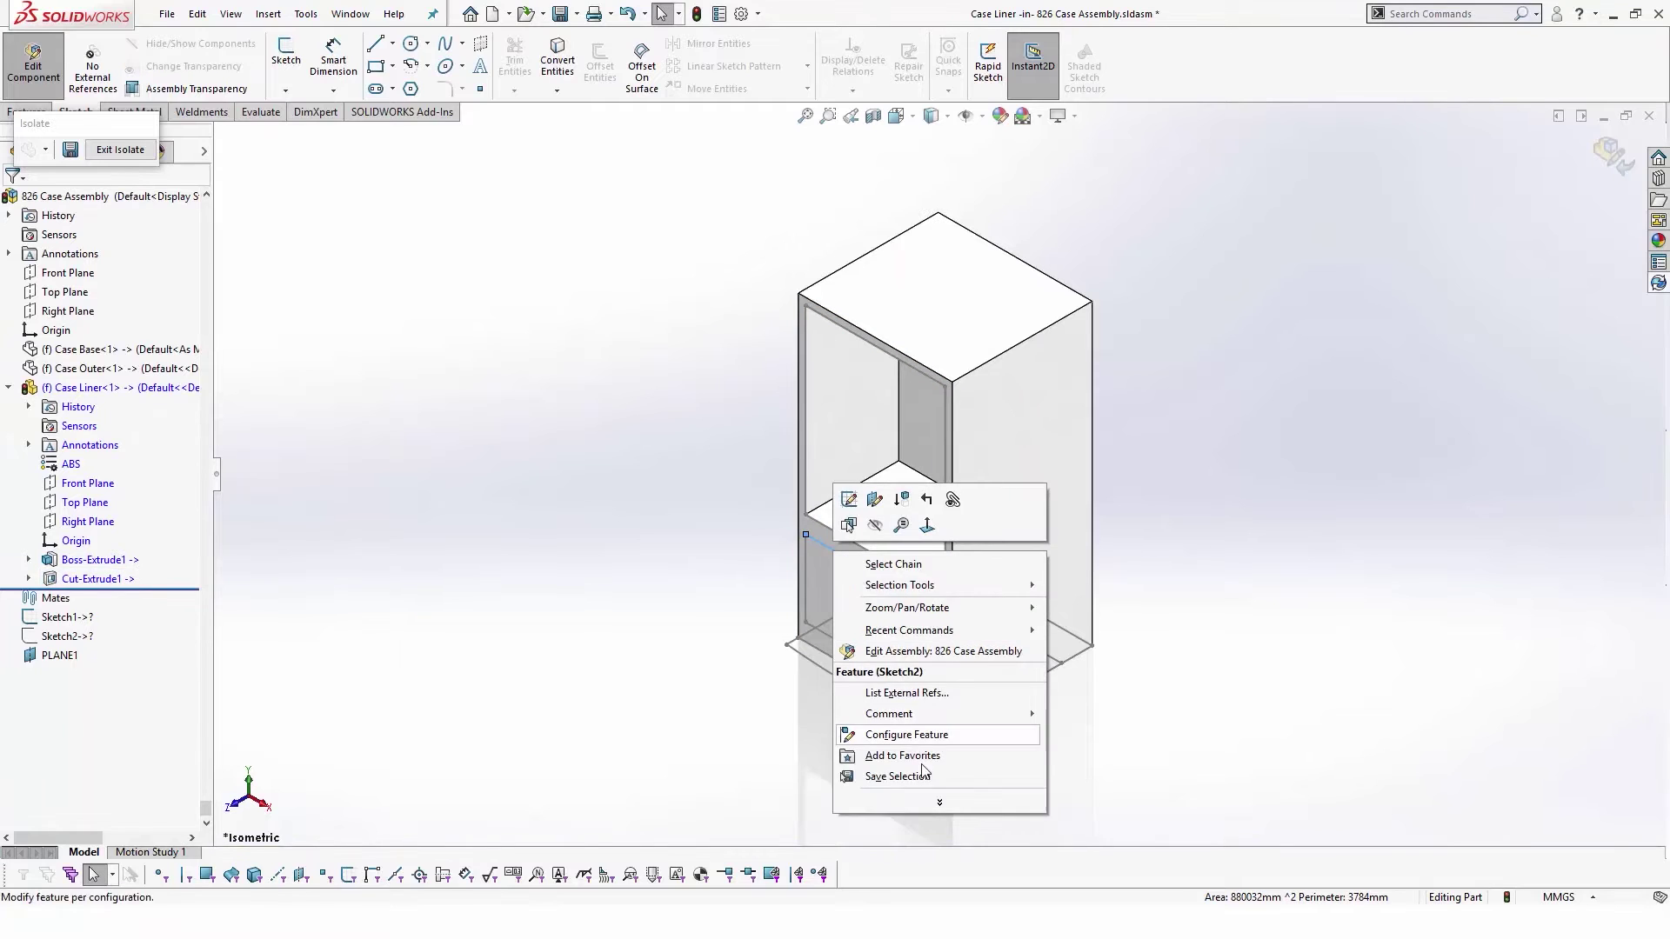
left_click(858, 589)
left_click(857, 589)
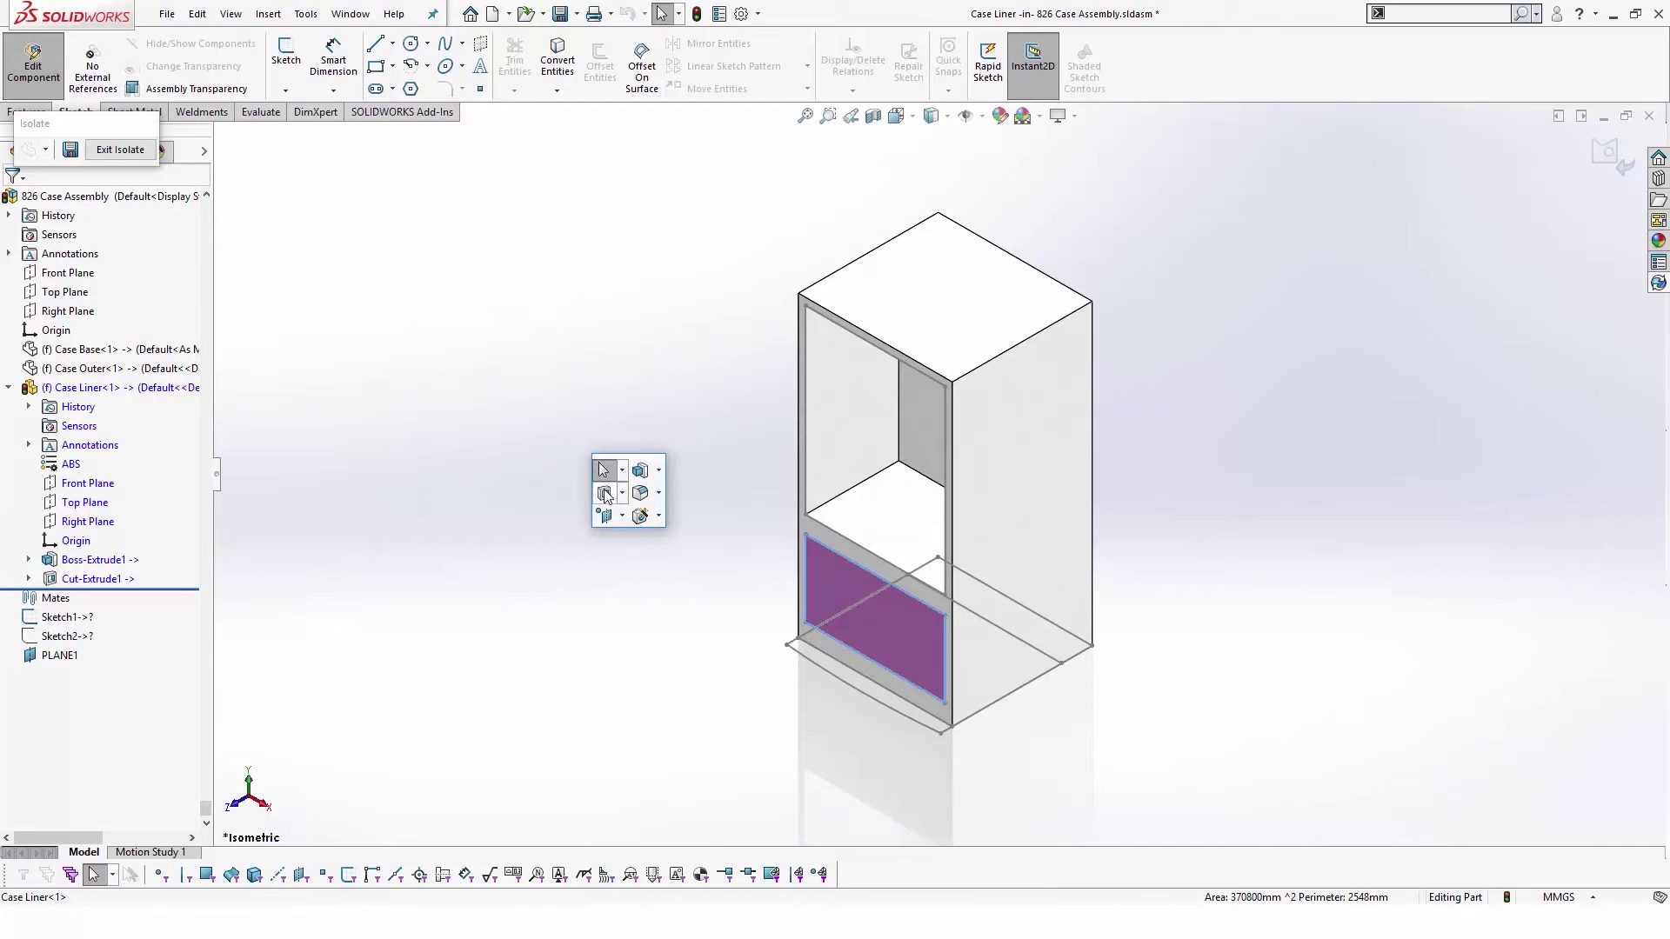
left_click(605, 494)
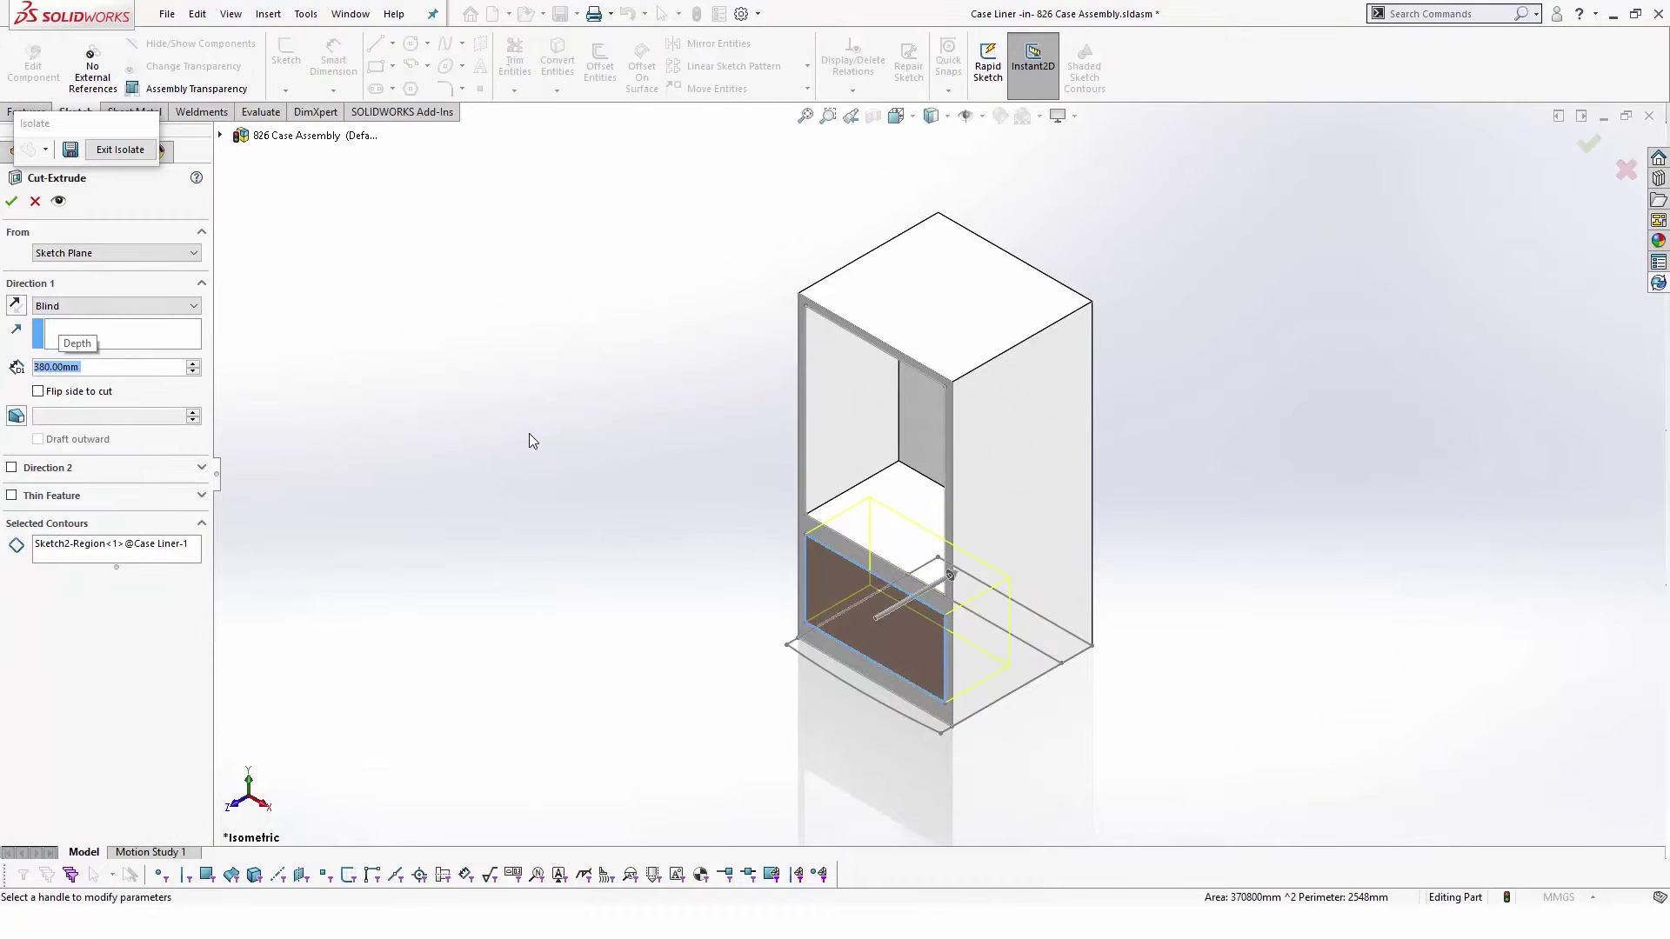
- Fillet all connected edges of the liner's upper and lower compartments with a 25 mm radius
scroll(165, 396, "up", 7)
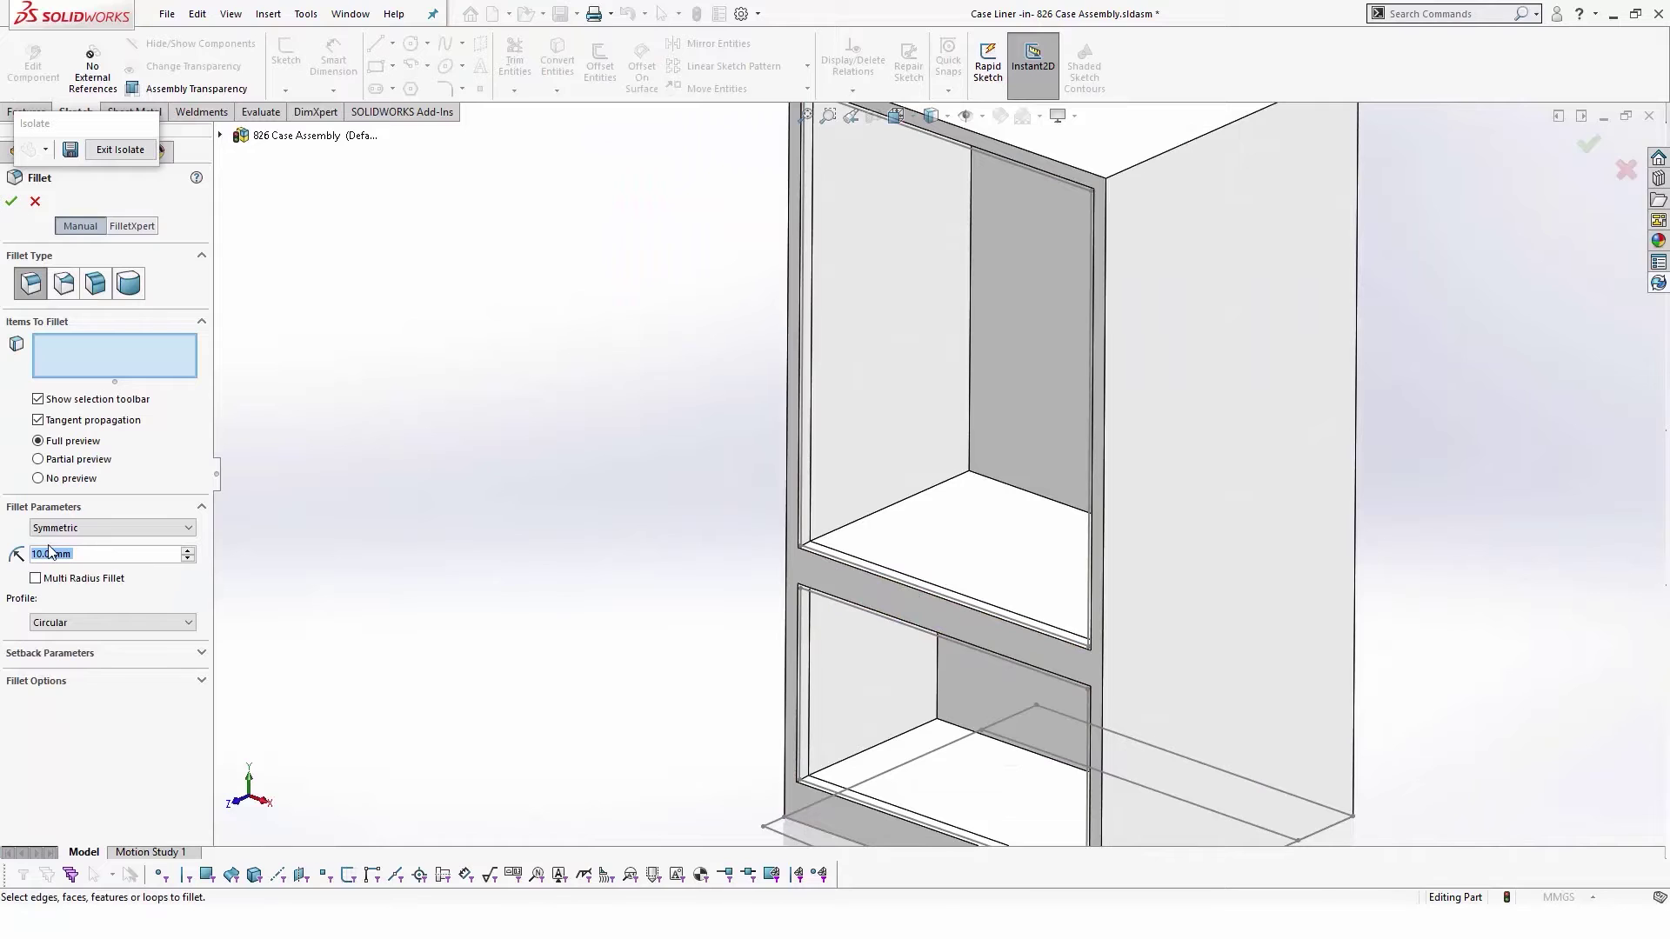
left_click(849, 526)
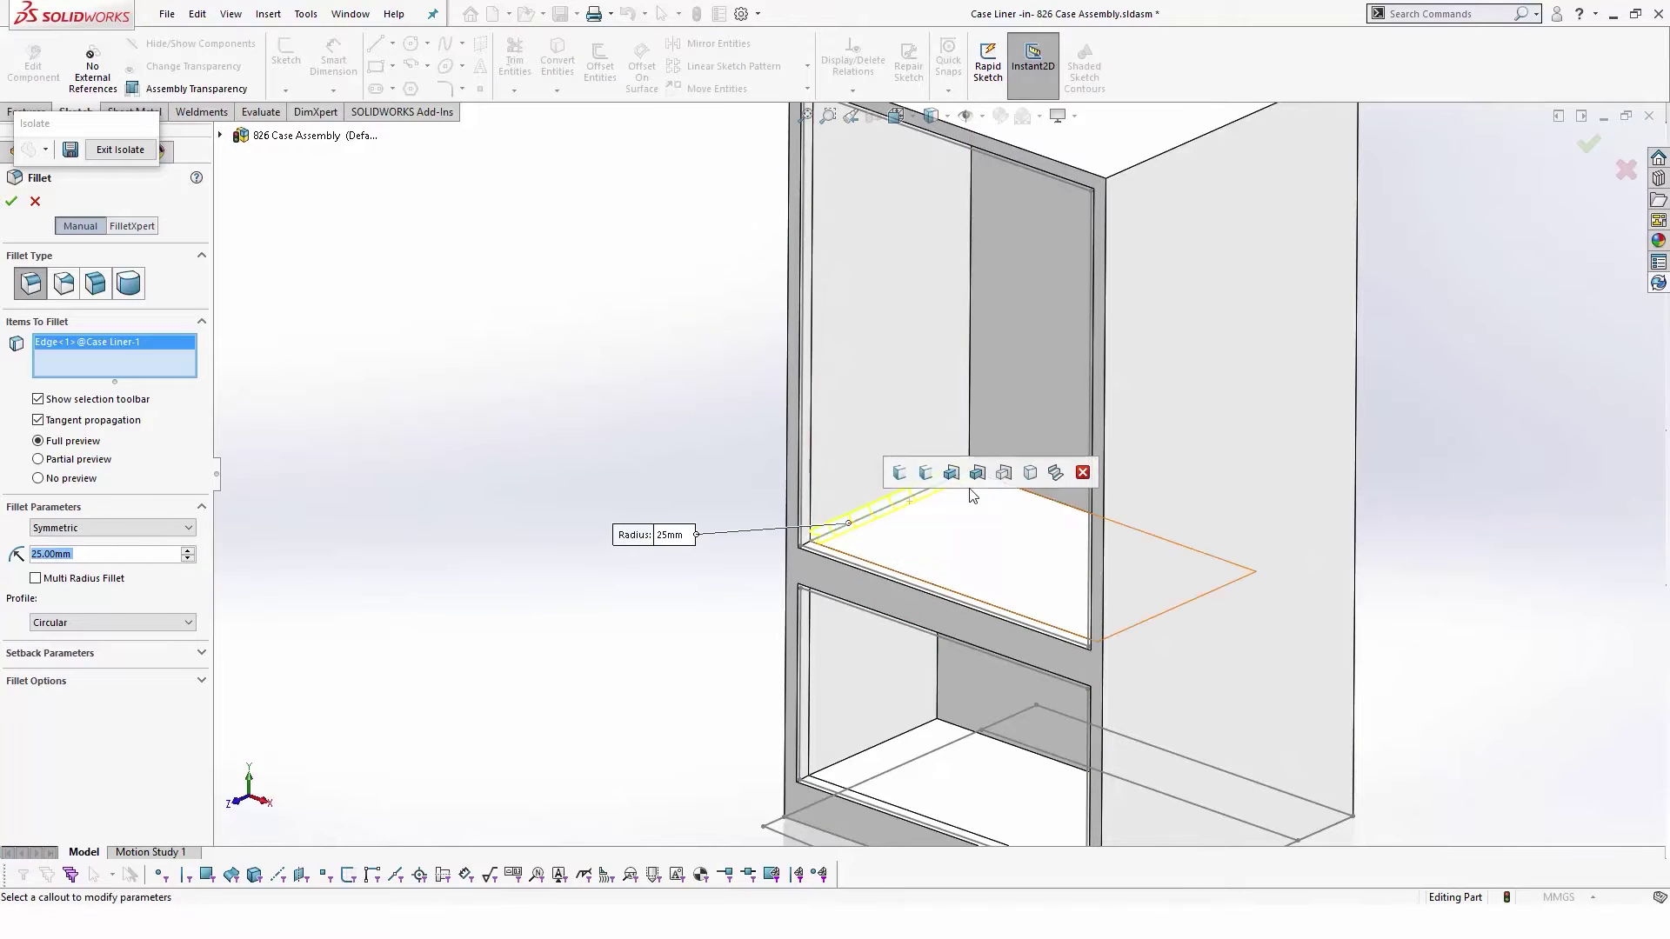
left_click(1009, 473)
left_click(842, 766)
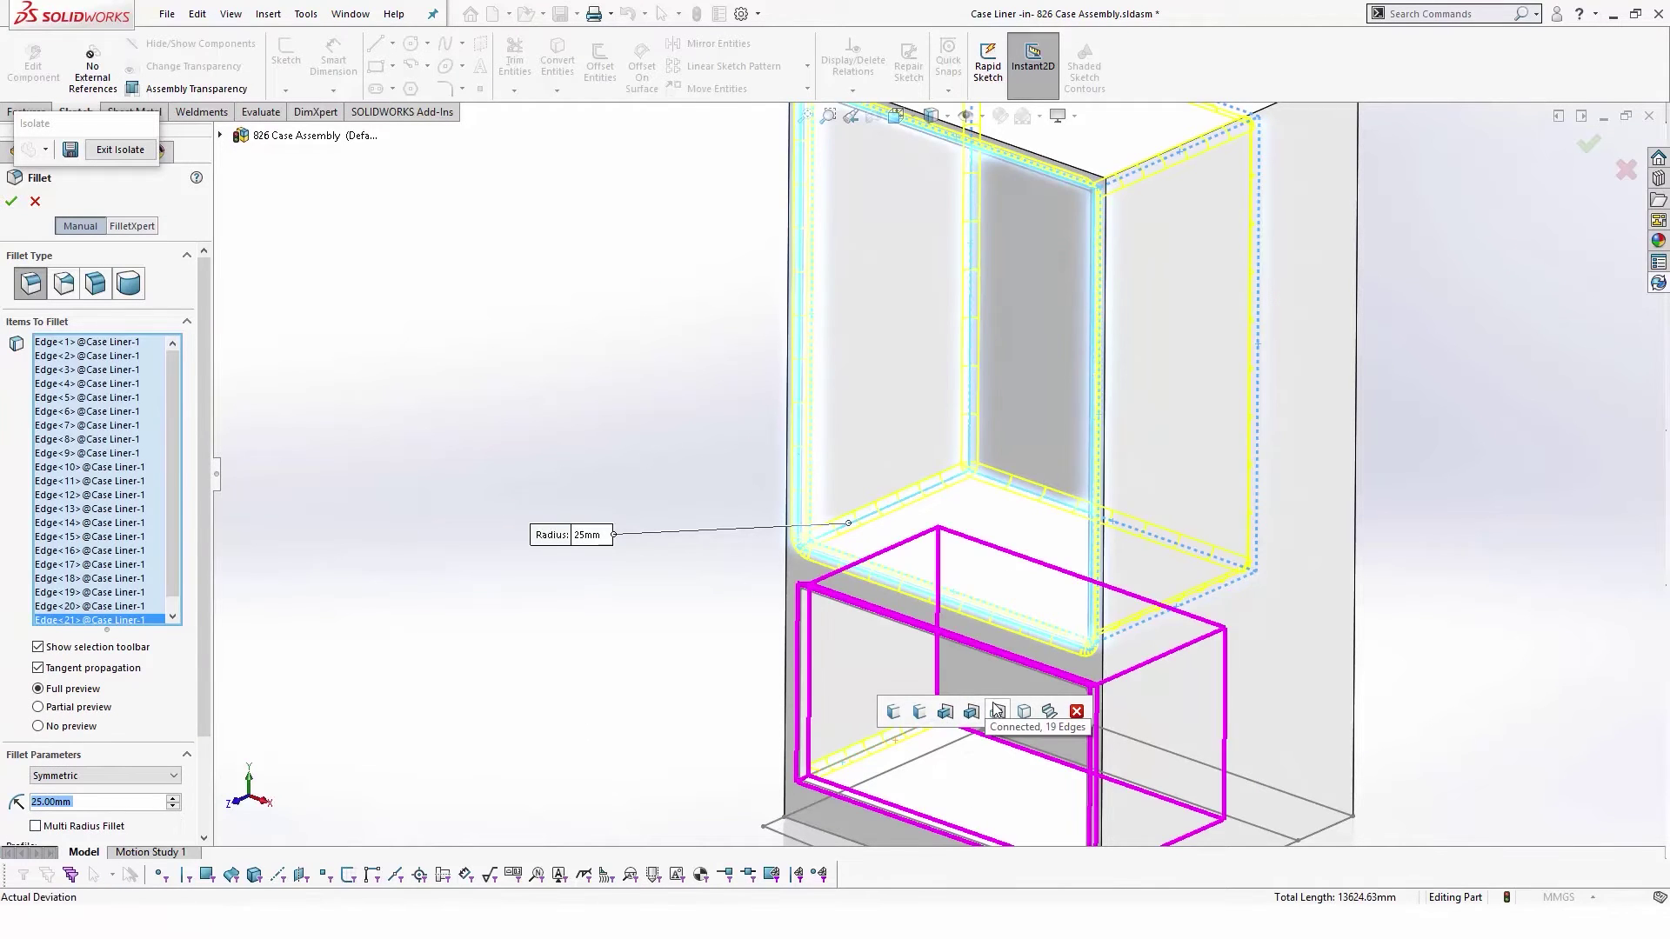
left_click(998, 714)
key("Return")
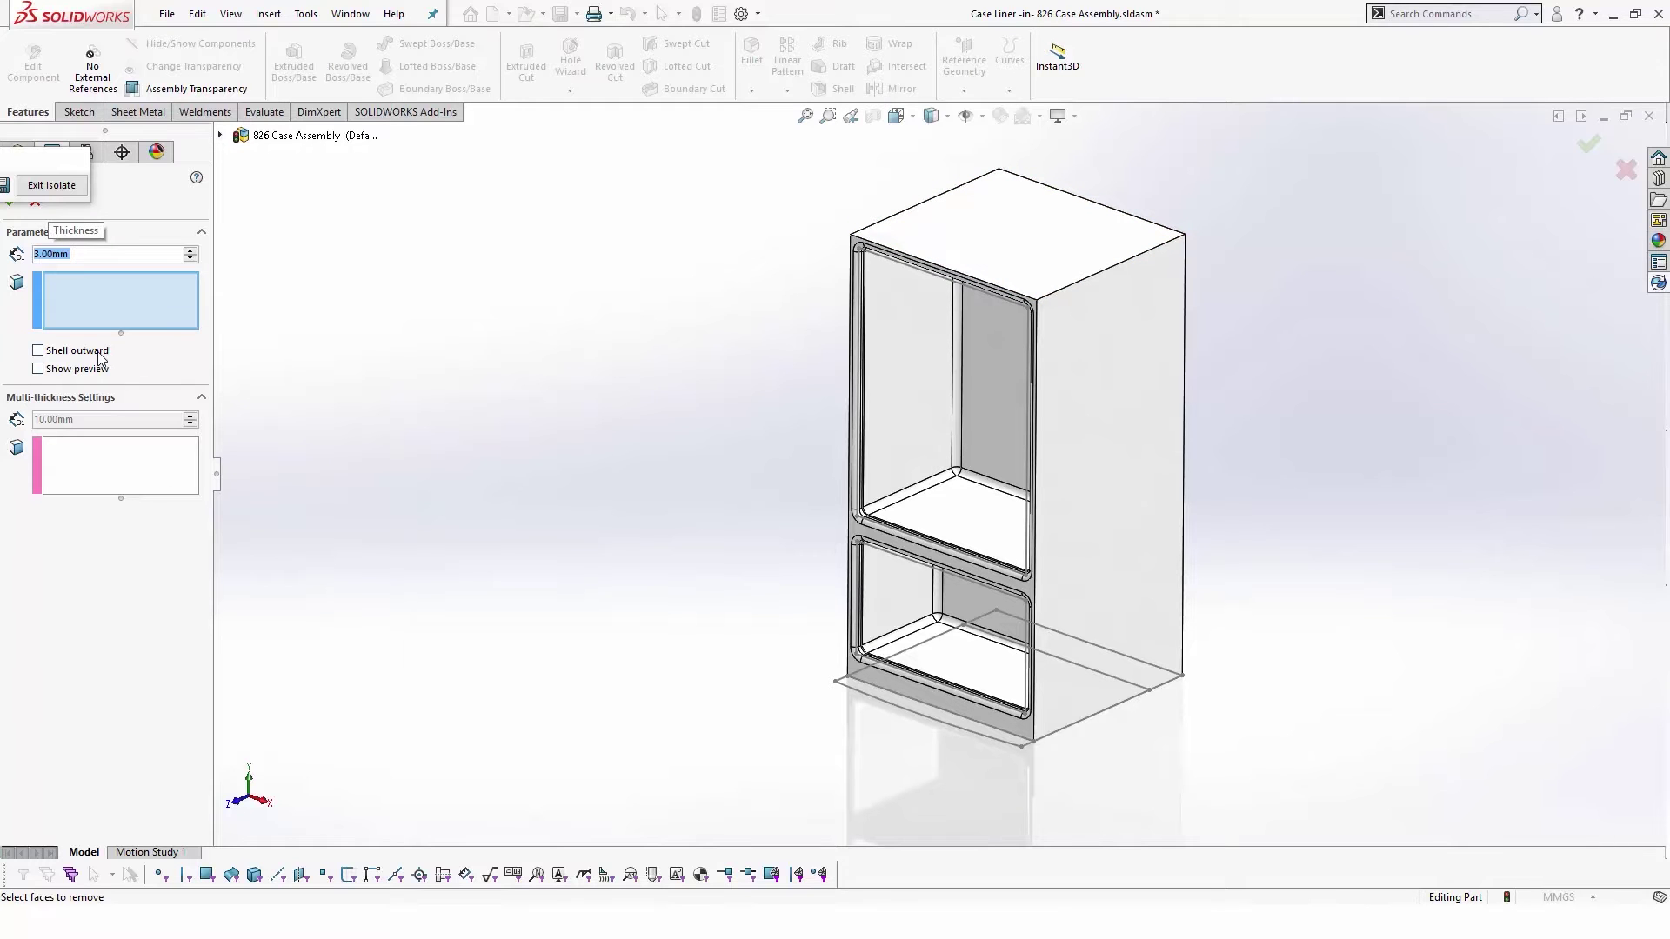
- Shell the Case Liner outward with 3 mm thickness, removing its top, bottom, back and two outer side faces
left_click(1009, 291)
left_click(1118, 366)
middle_click_drag(1118, 365, 1055, 587)
left_click(1096, 496)
left_click(1055, 587)
left_click(1077, 670)
key("ctrl+7")
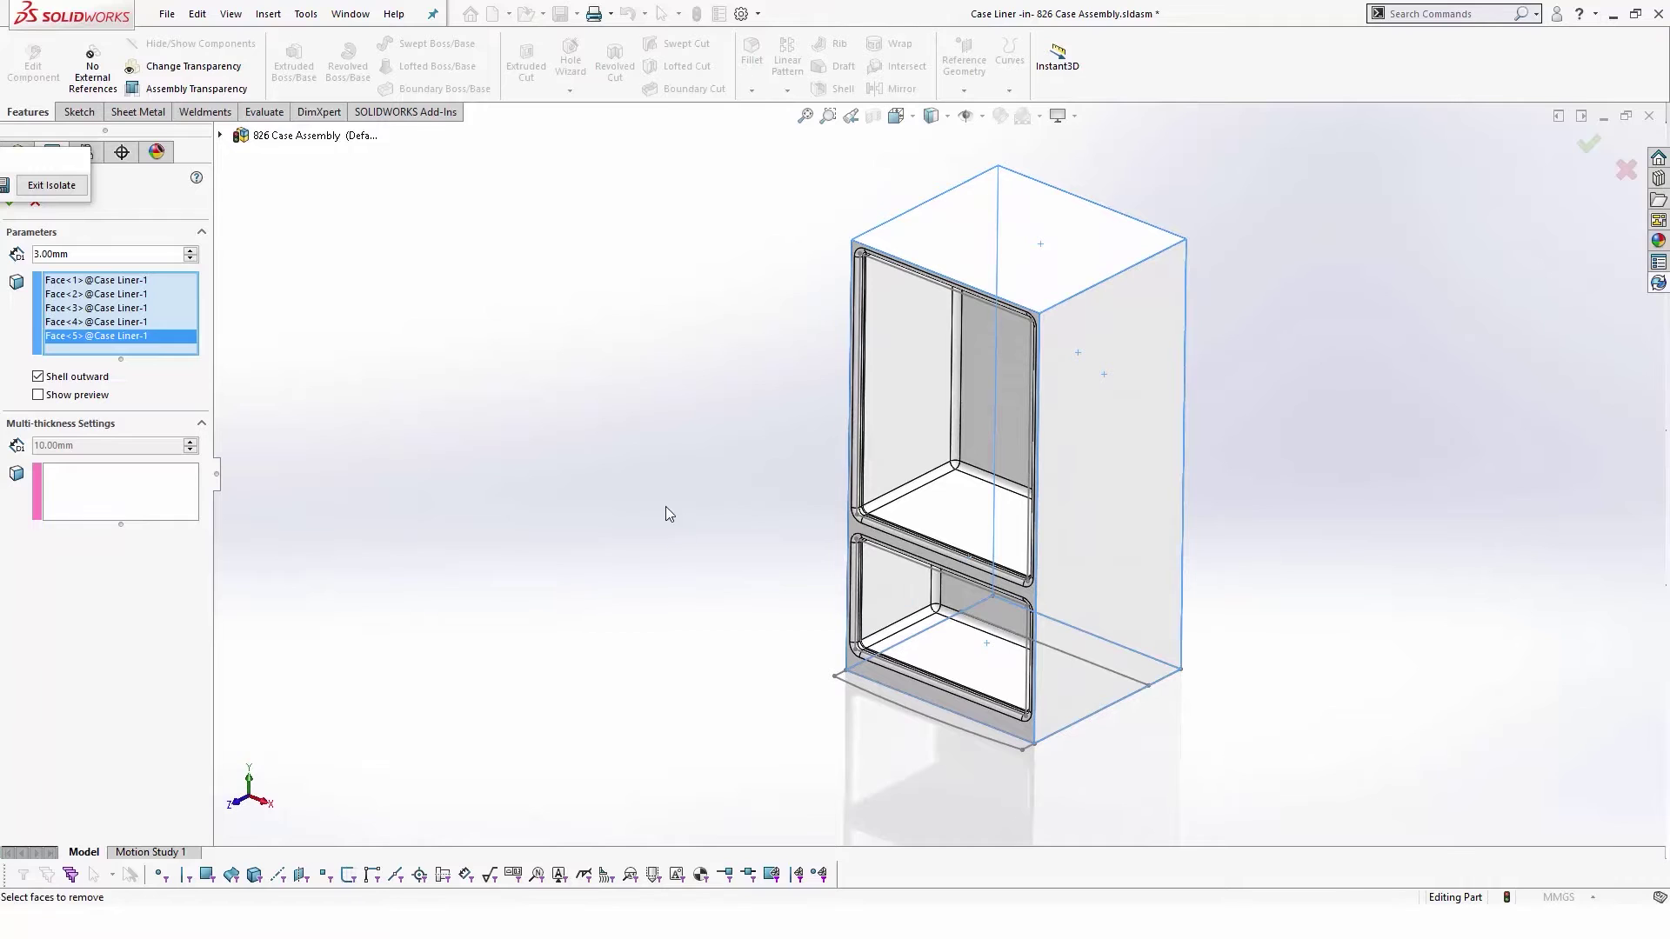
right_click(668, 509)
left_click(701, 587)
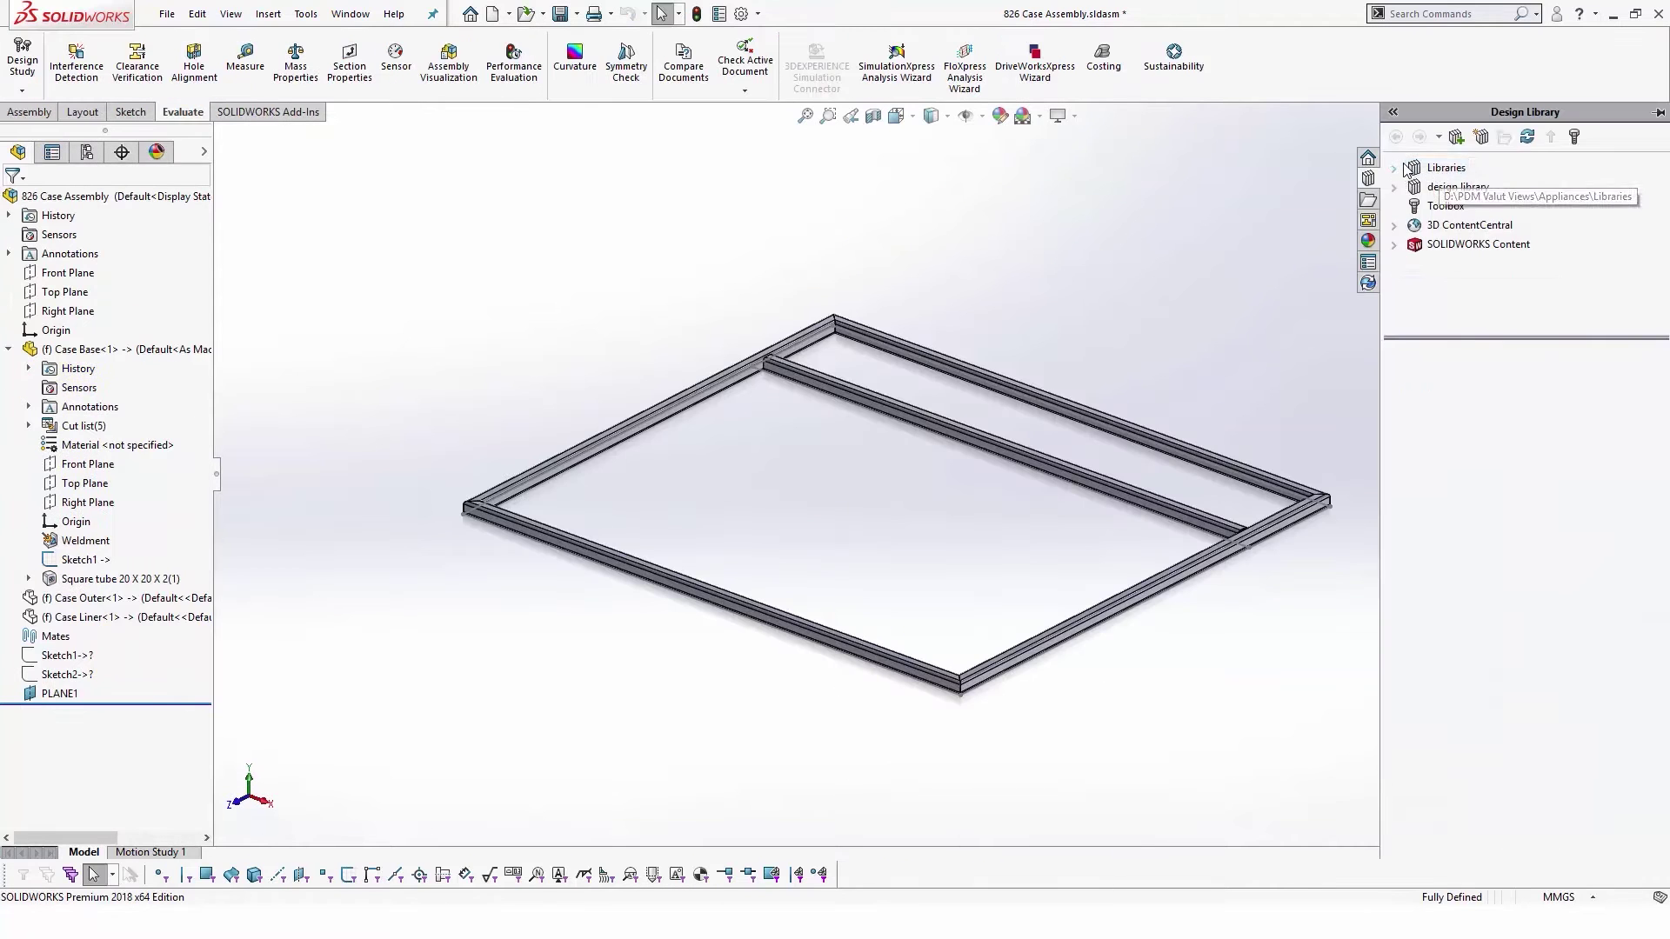
- Insert one Ref-Base Frame Support from the Hardware library near the base frame's front corner
left_click(1395, 168)
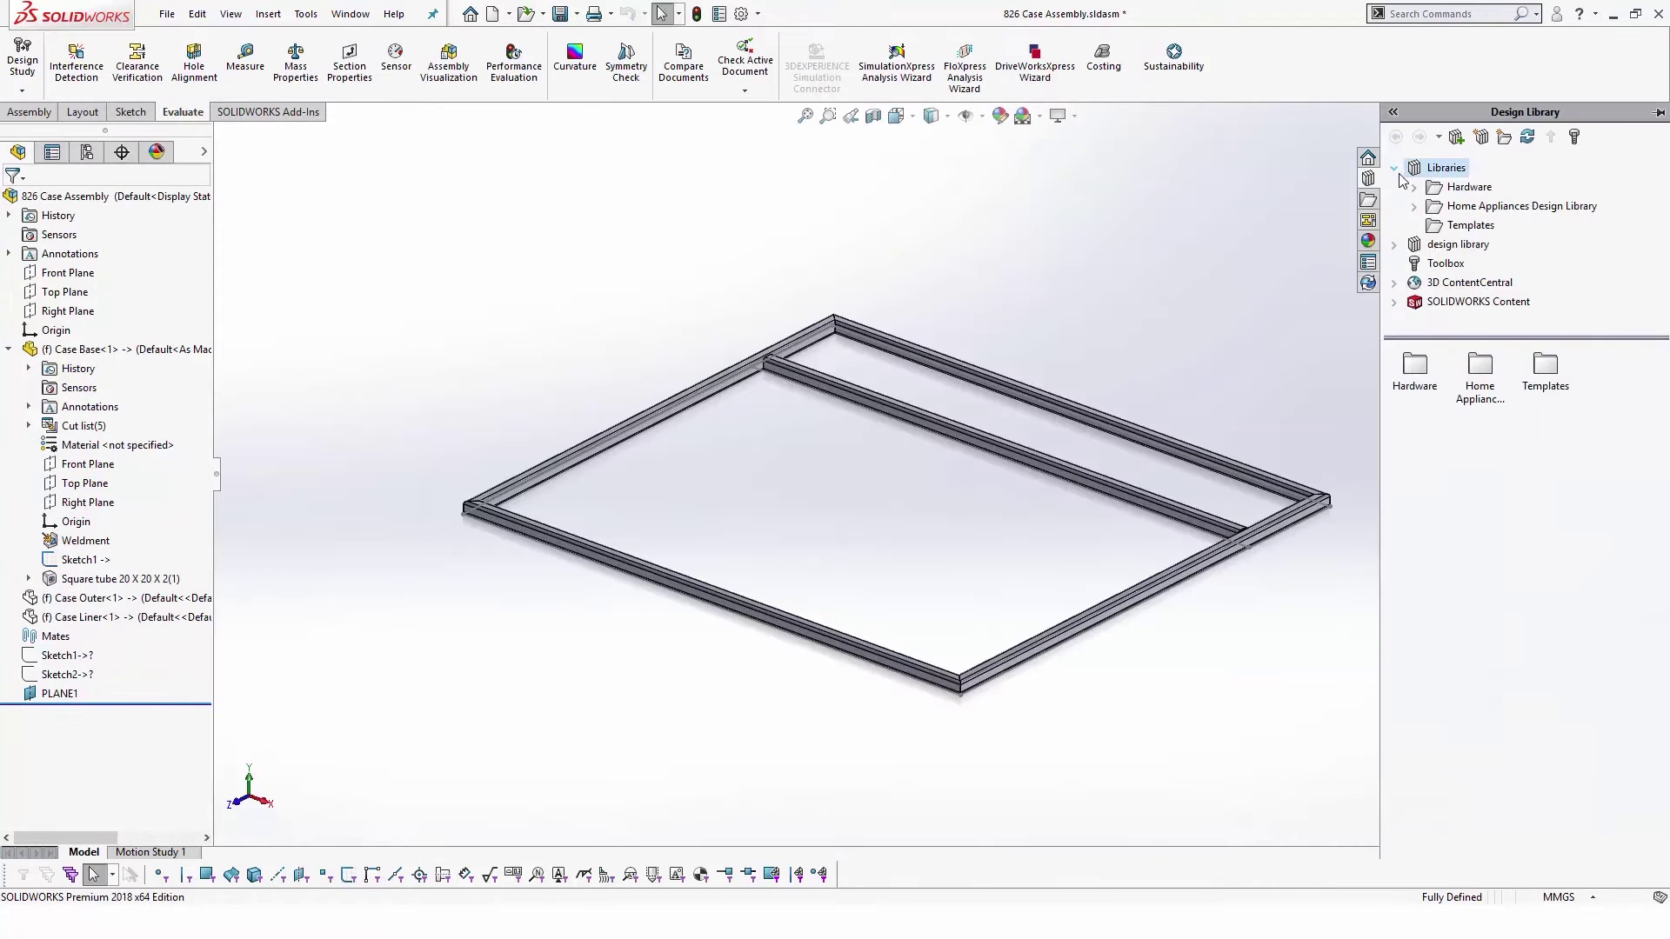
double_click(1431, 384)
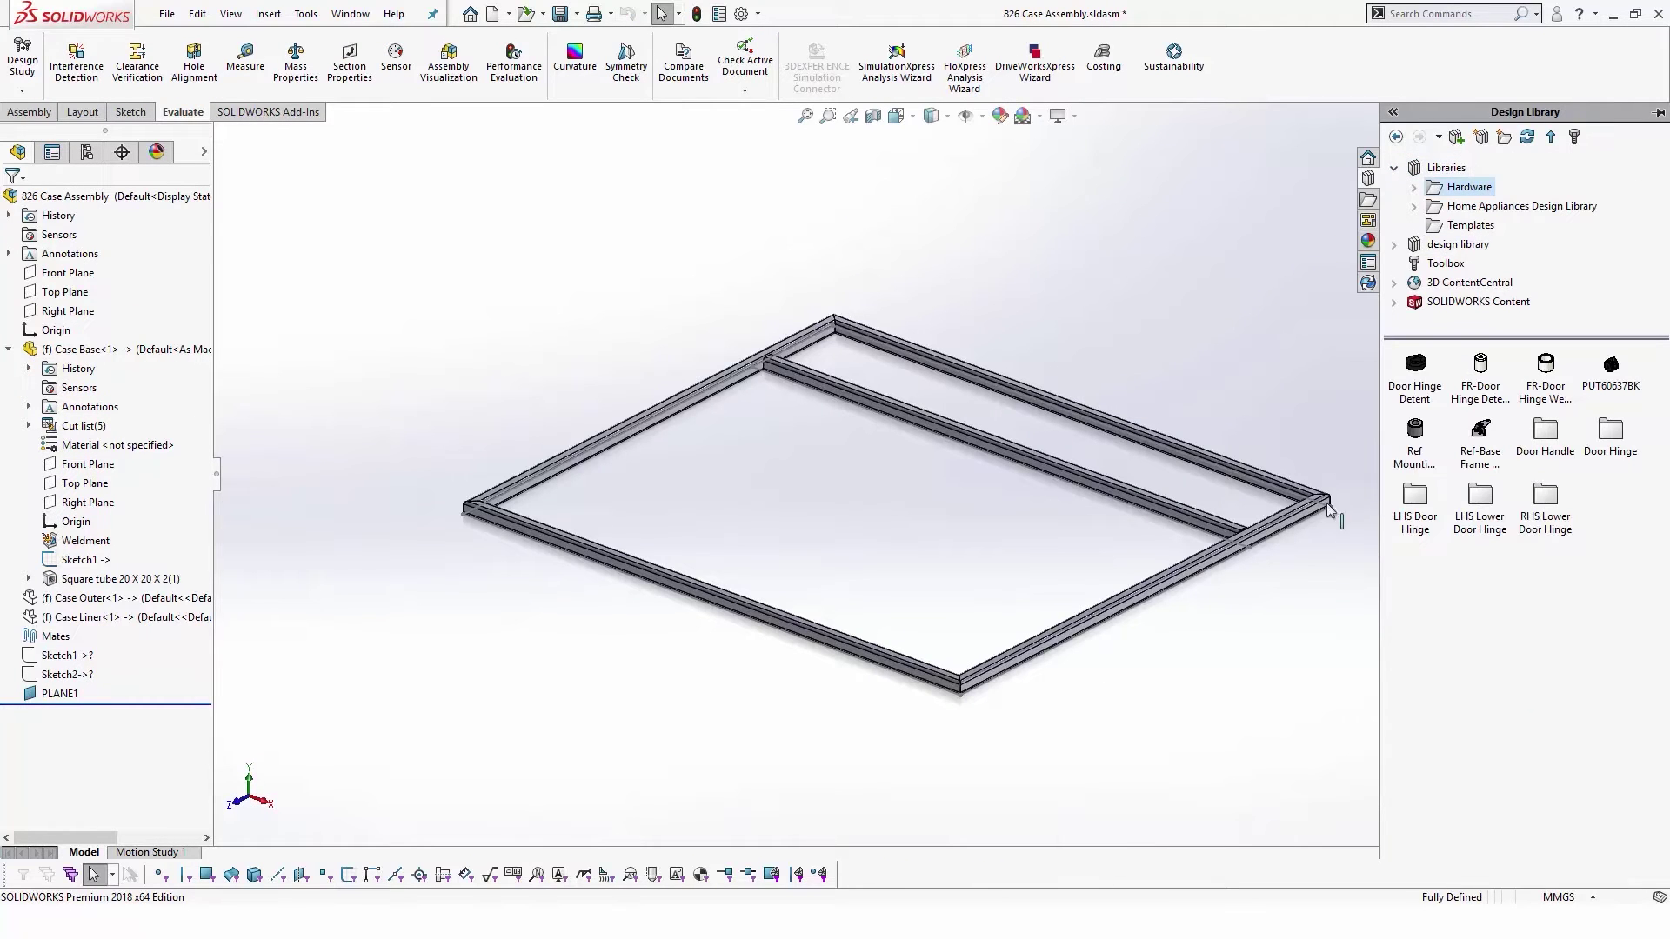
left_click_drag(1481, 439, 979, 665)
scroll(978, 666, "down", 5)
key("Escape")
scroll(925, 473, "down", 5)
- Mate the underside of the support bracket's lower flange to the top face of the base frame tube
left_click(922, 487)
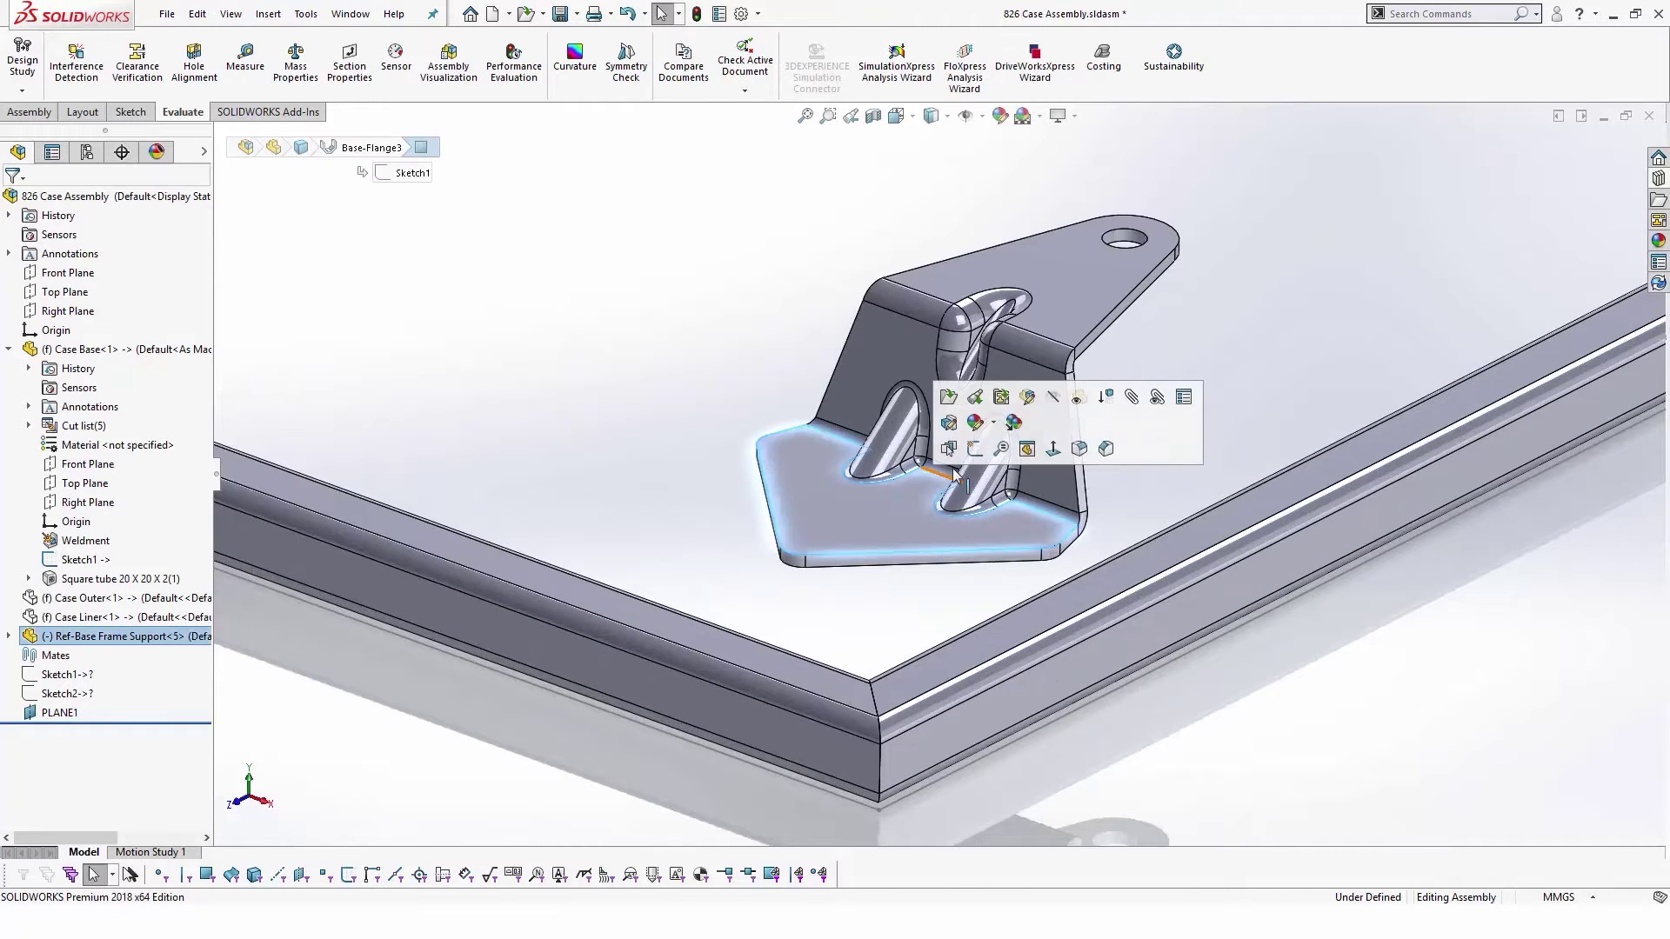
right_click(961, 448)
left_click(837, 685, "ctrl")
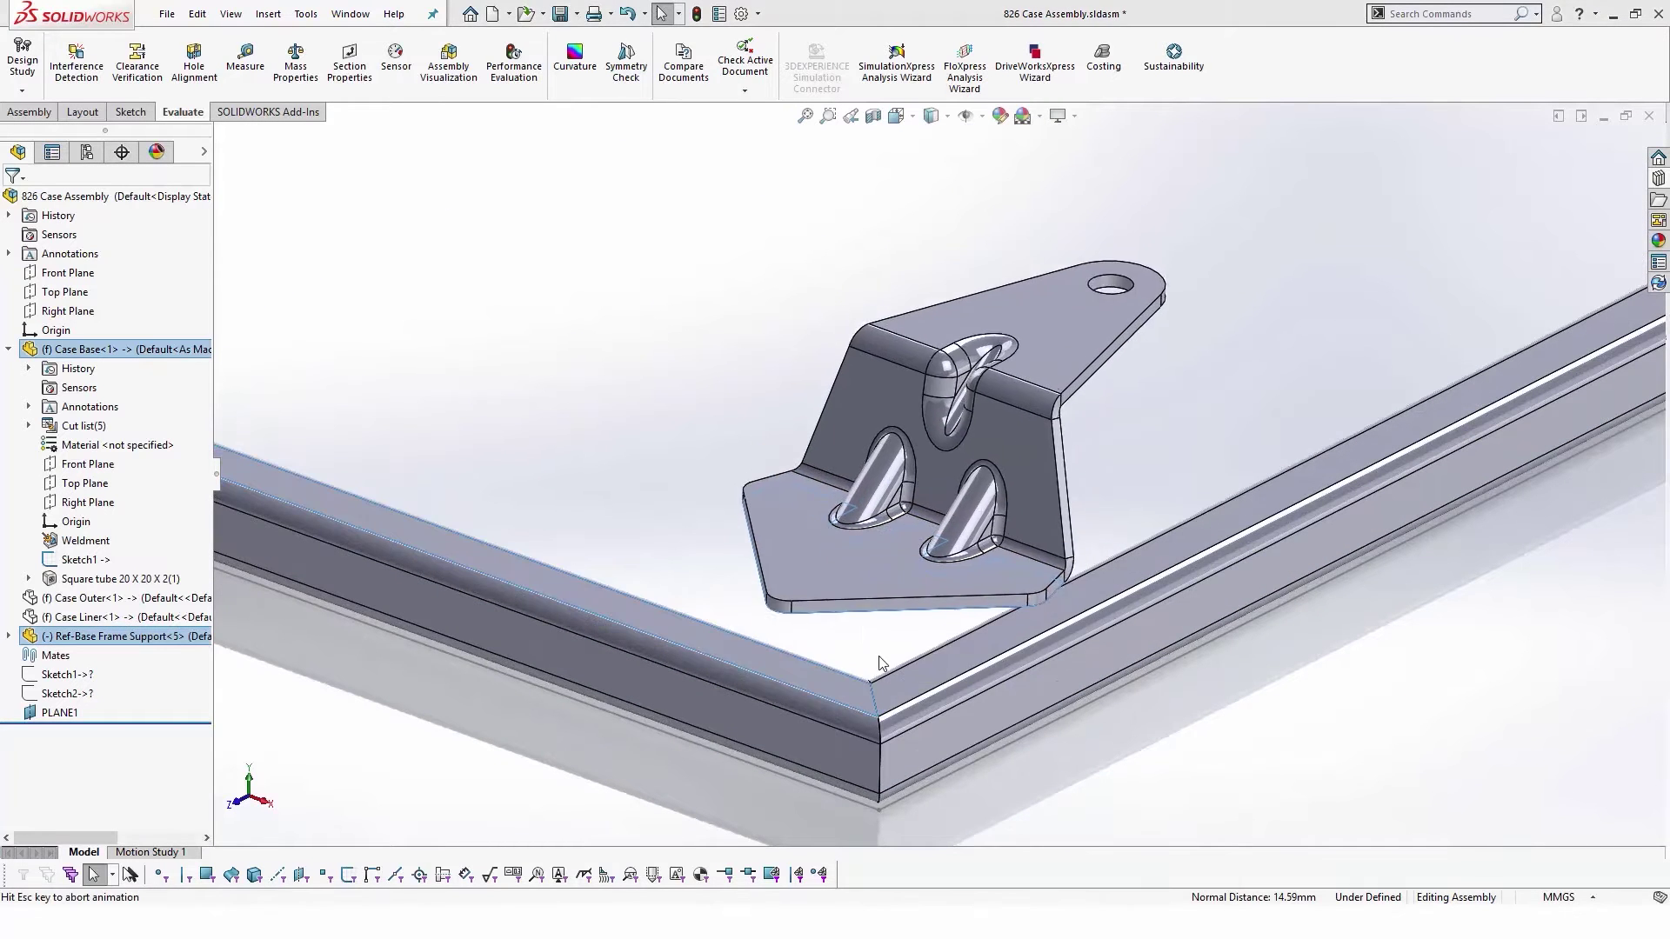
left_click(879, 664)
- Mate the support bracket's two flange edge faces to the base frame's outer side faces at the corner
left_click(965, 729)
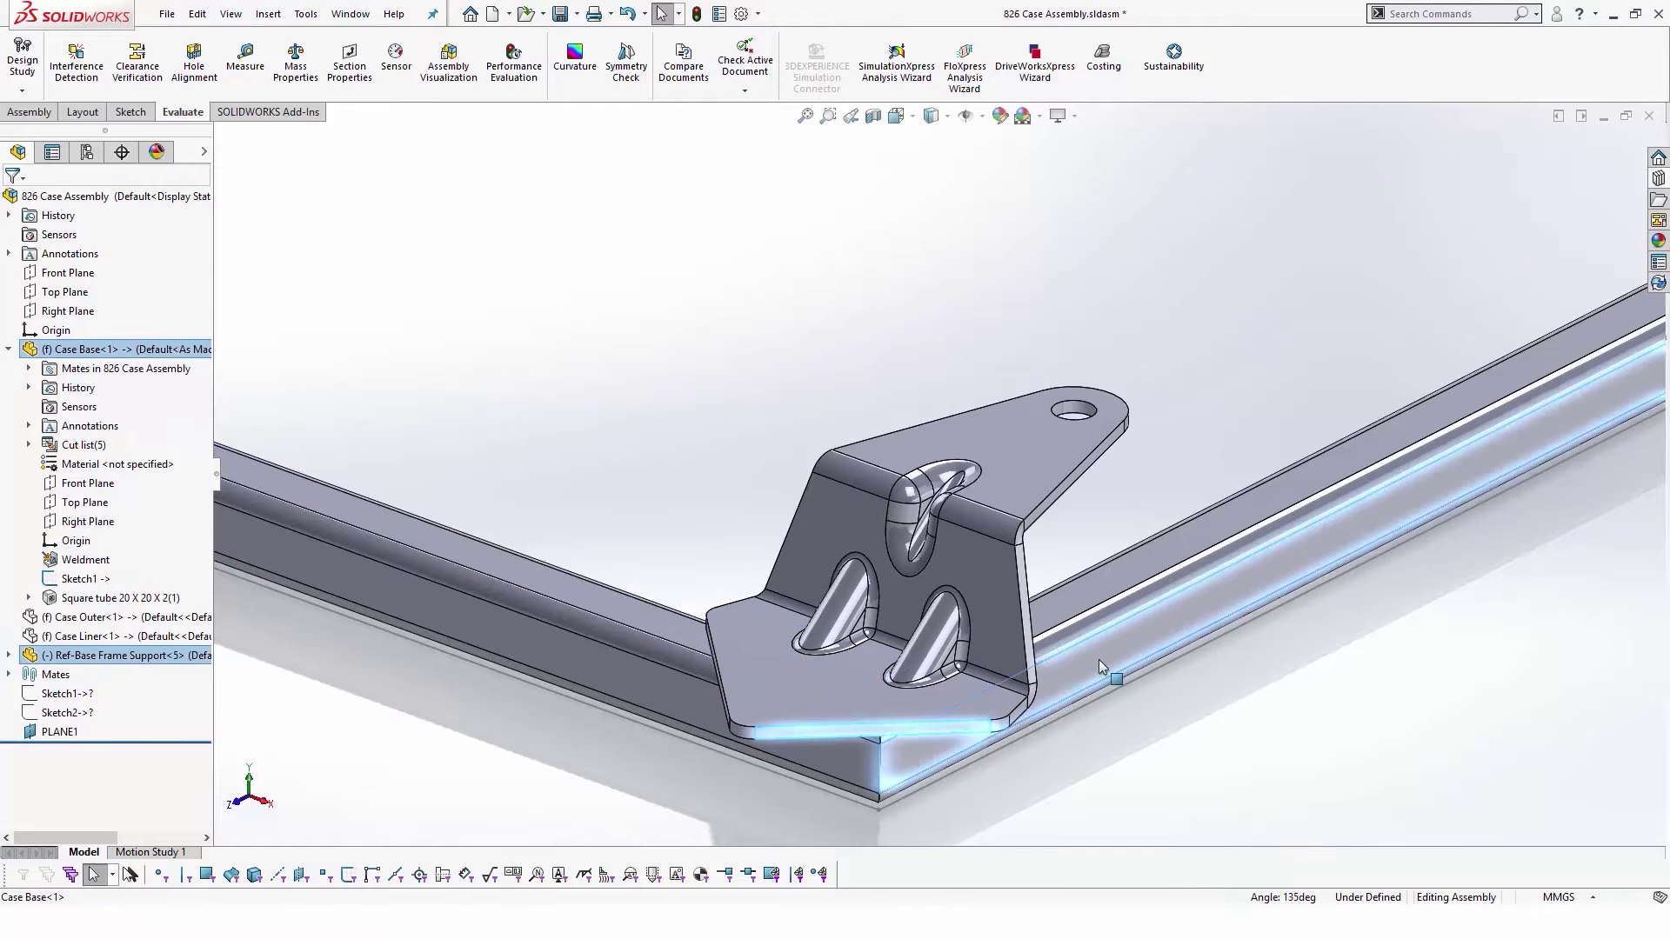
left_click(1098, 659, "ctrl")
left_click(1156, 557)
left_click(731, 755, "ctrl")
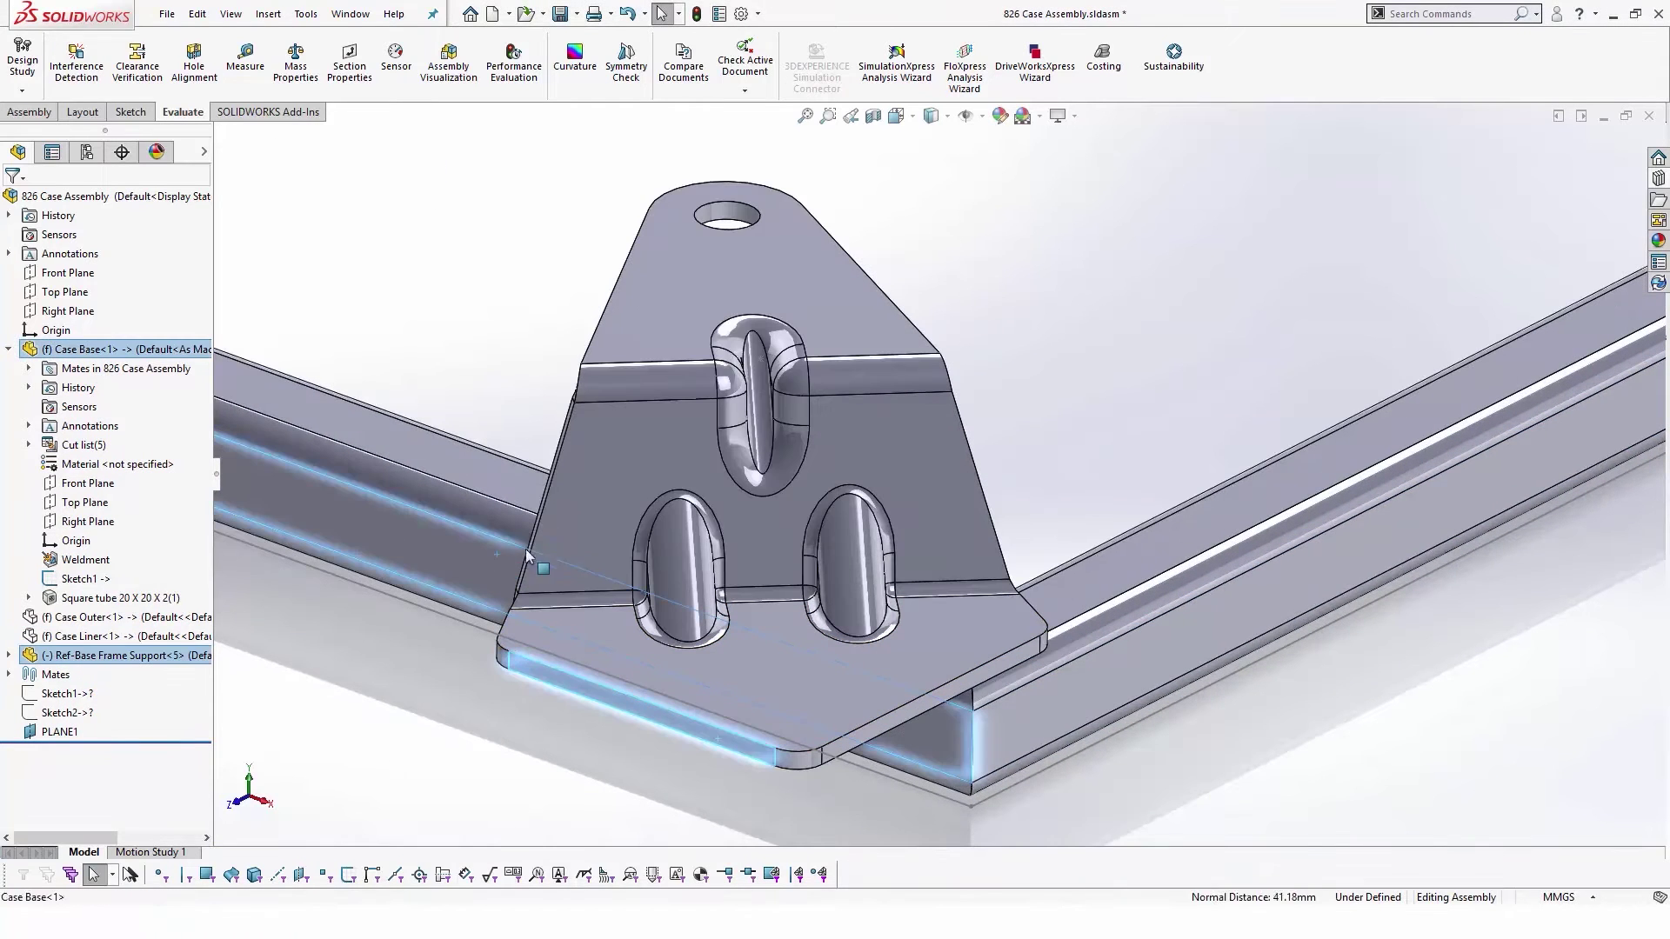
left_click(661, 543)
scroll(1009, 421, "down", 3)
scroll(1009, 421, "up", 3)
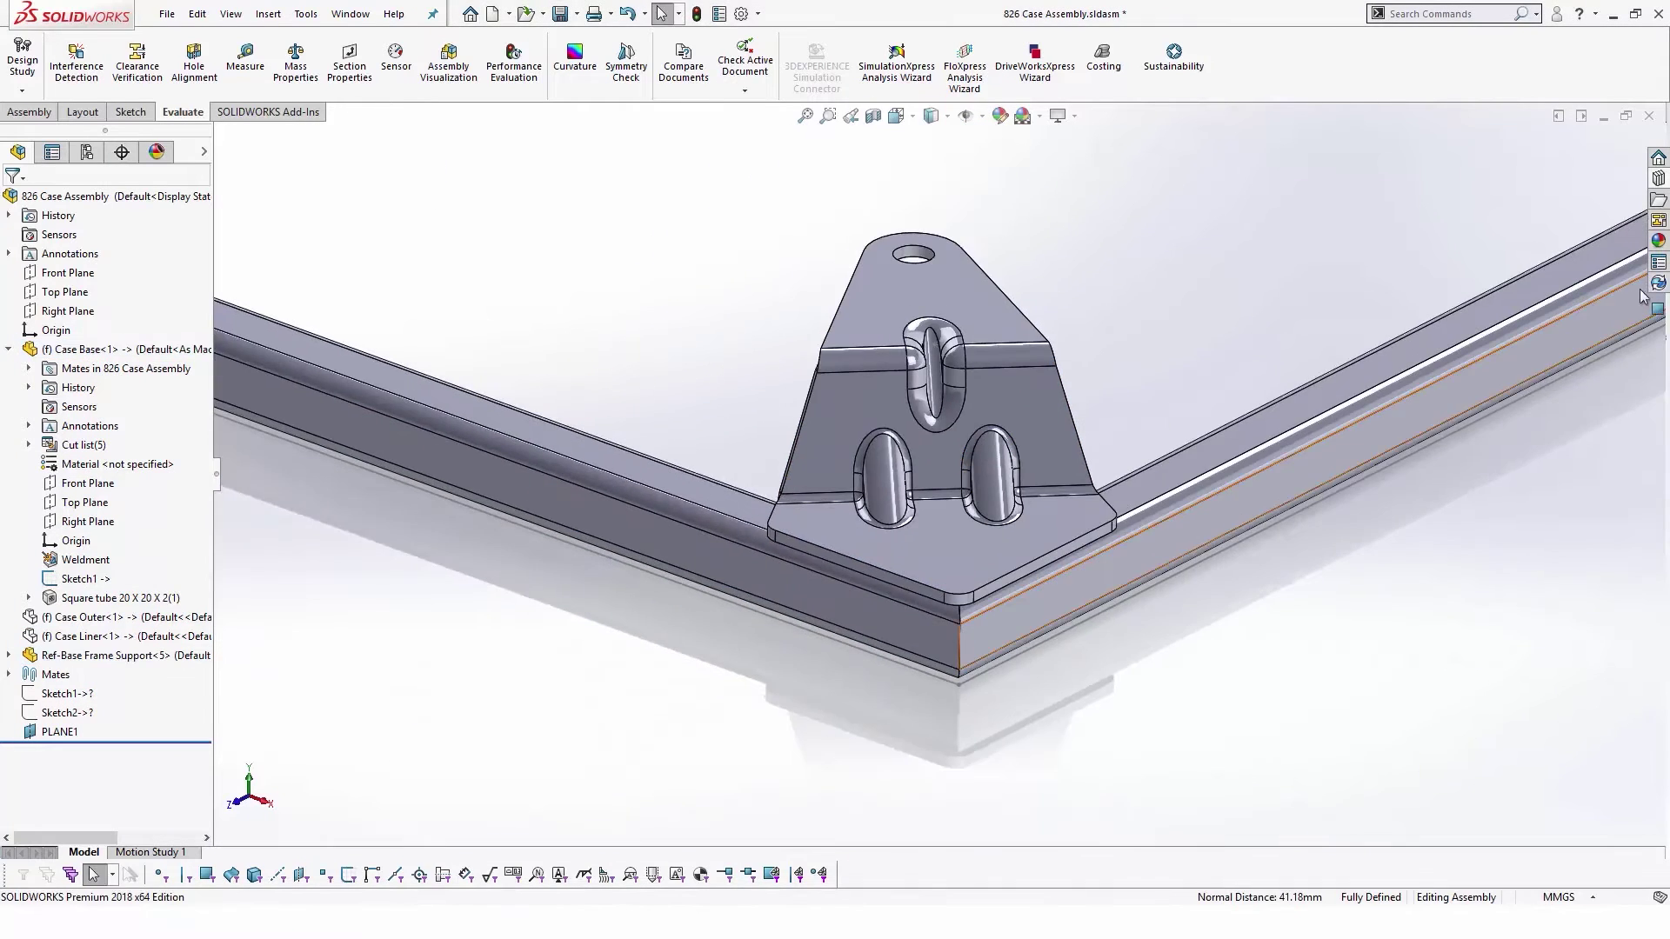
- Insert one Ref Mounting Boss from the Hardware library onto the hole in the support bracket's upper flange
left_click(1659, 178)
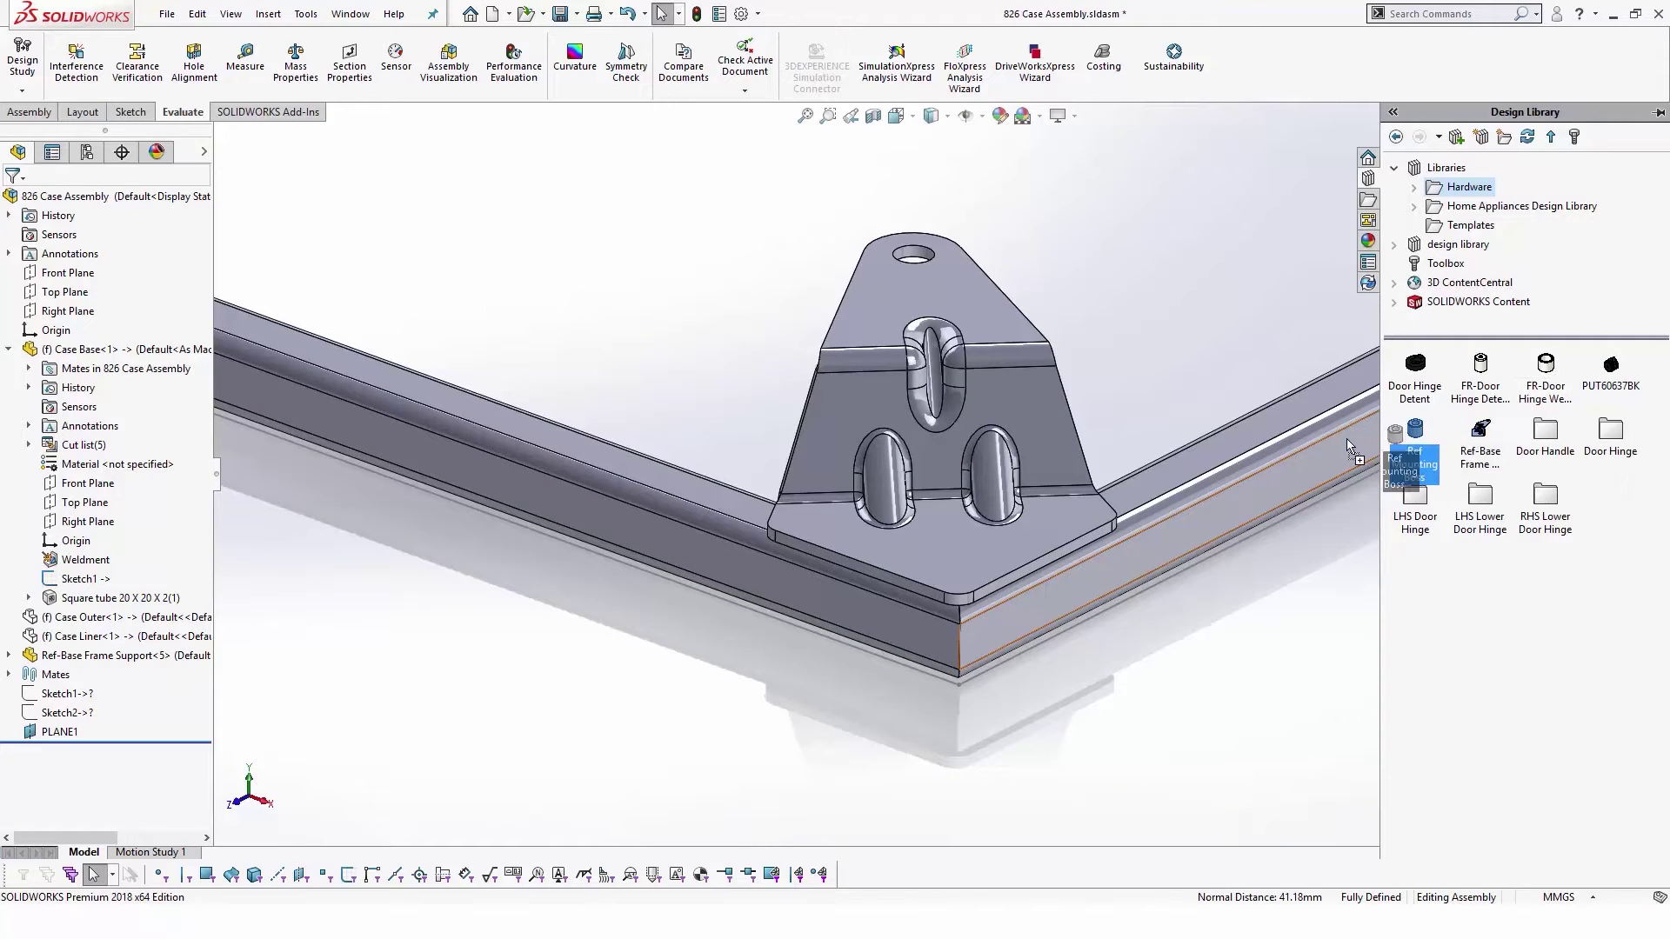
left_click_drag(1349, 448, 918, 269)
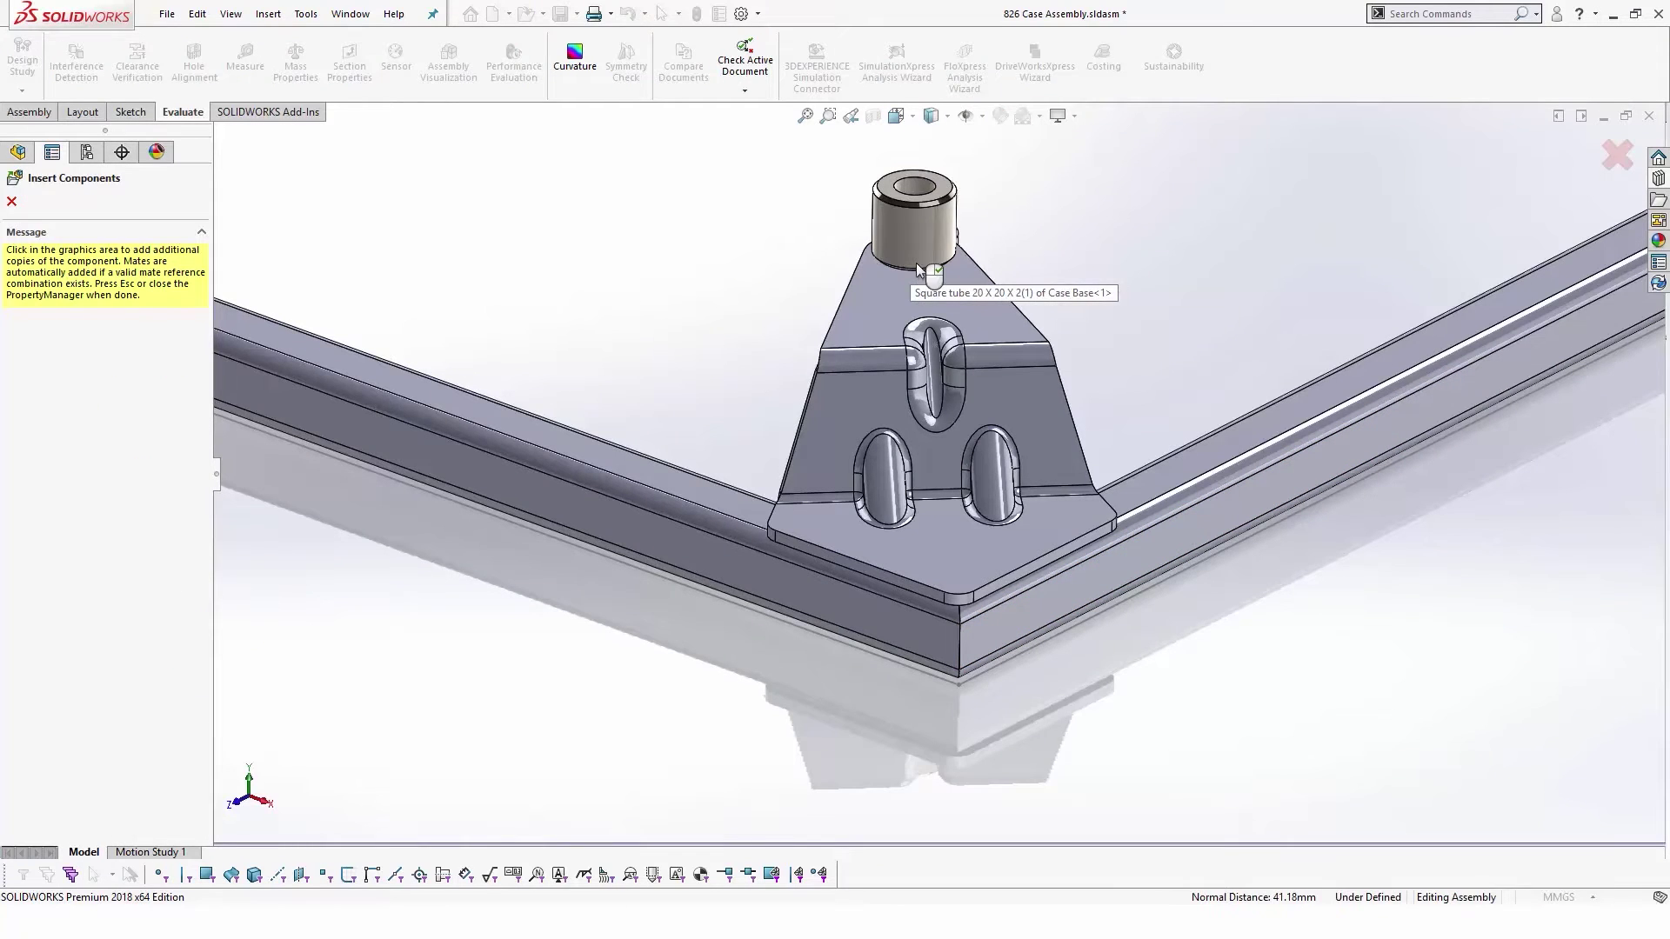
key("Escape")
- Insert one PUT60637BK from the Hardware library at the underside of the support bracket's hole
middle_click_drag(918, 264, 1078, 209)
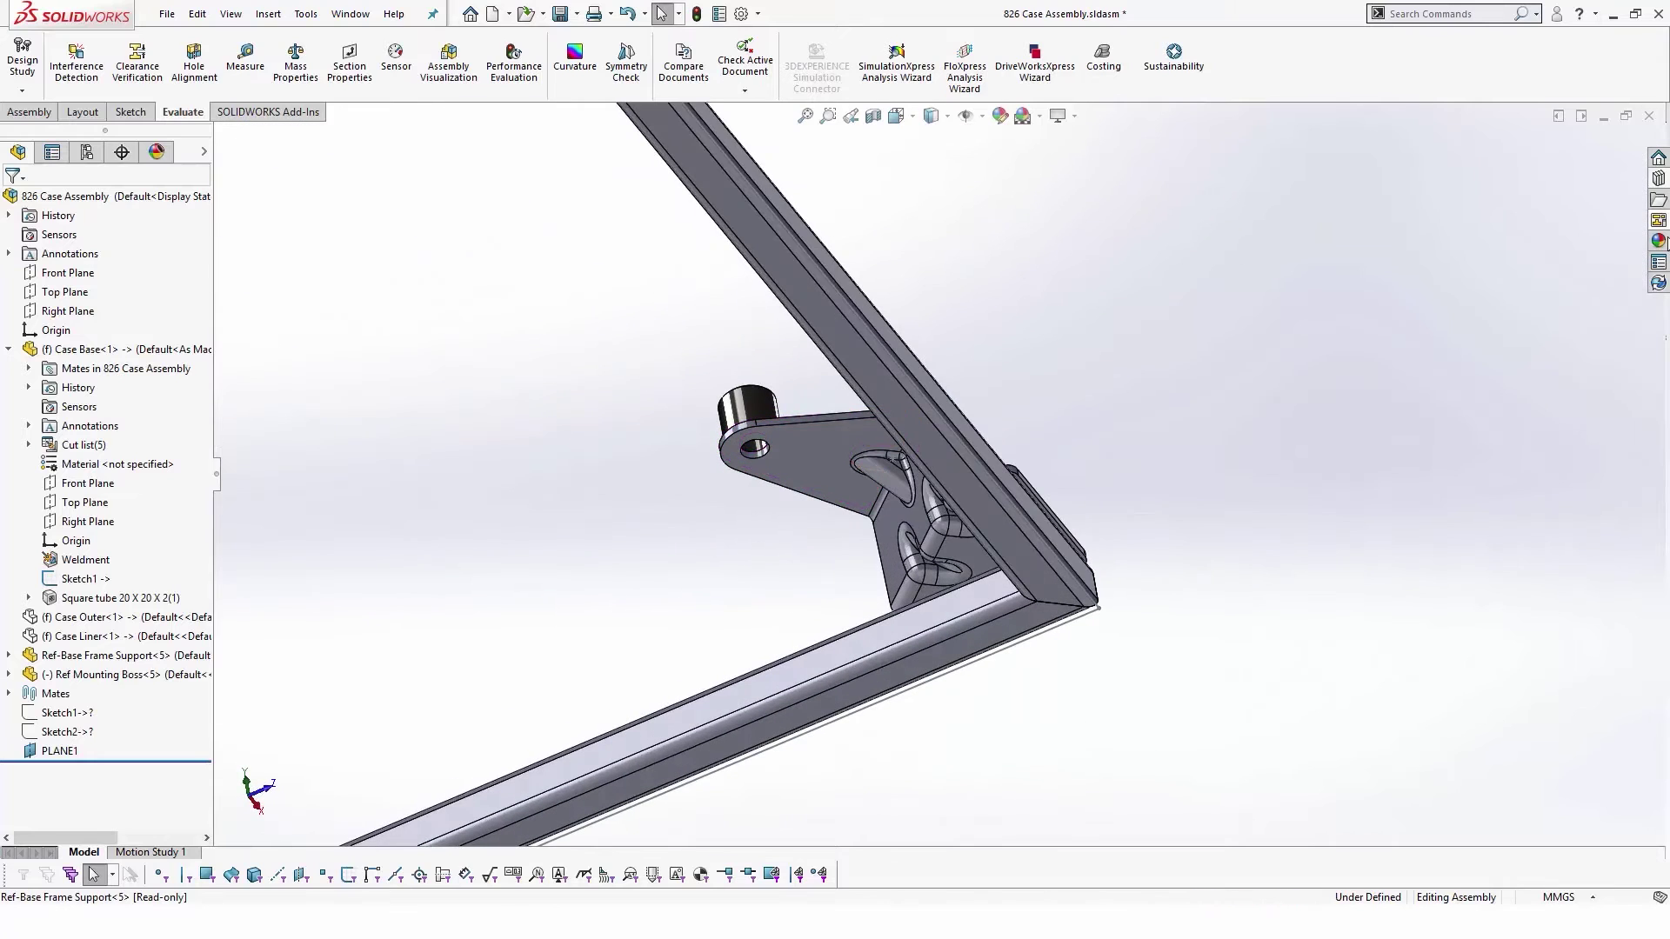
left_click(1653, 181)
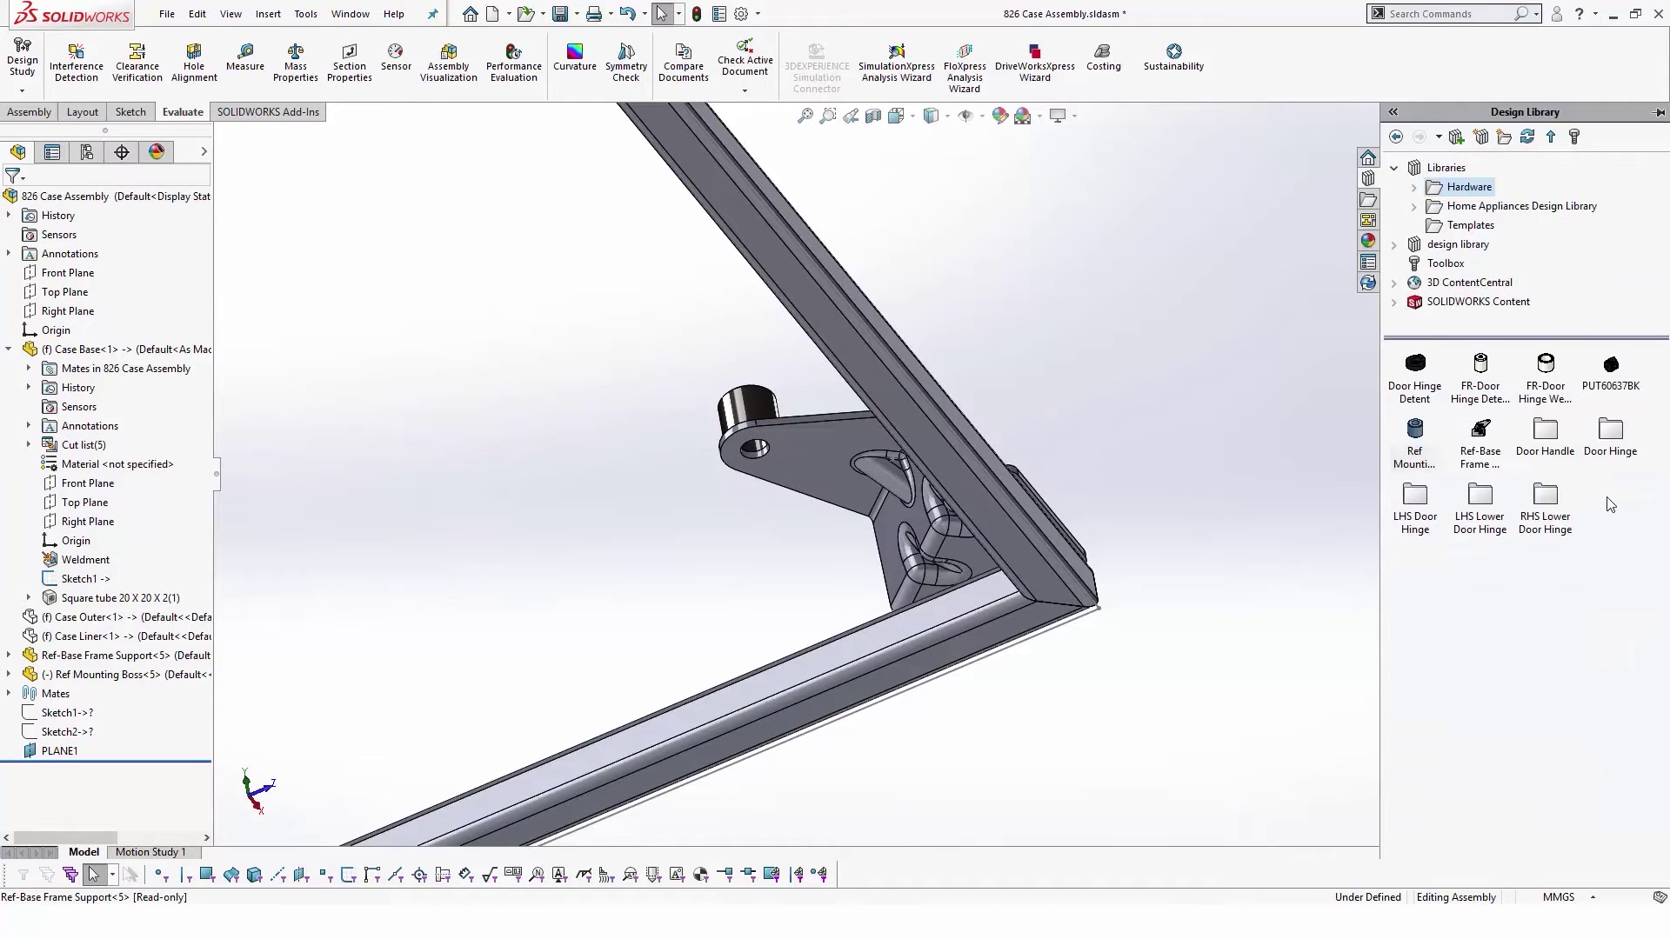
left_click_drag(1606, 386, 765, 464)
key("Escape")
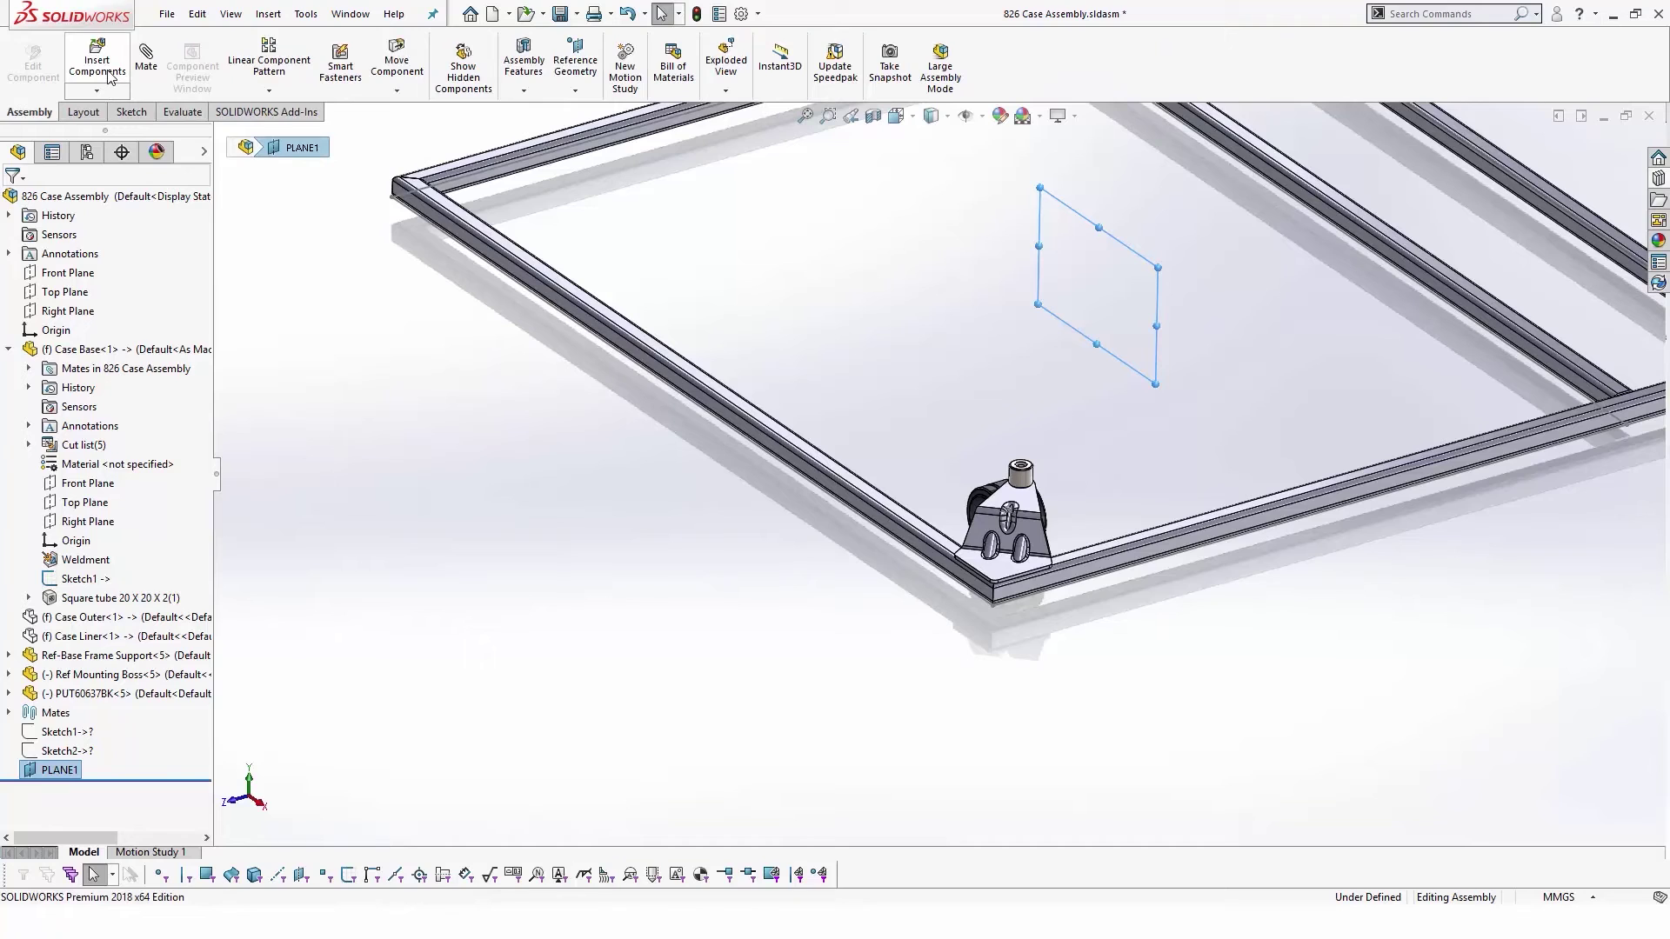
- Mirror the Ref-Base Frame Support, Ref Mounting Boss and PUT60637BK components about PLANE1
left_click(97, 90)
left_click(268, 91)
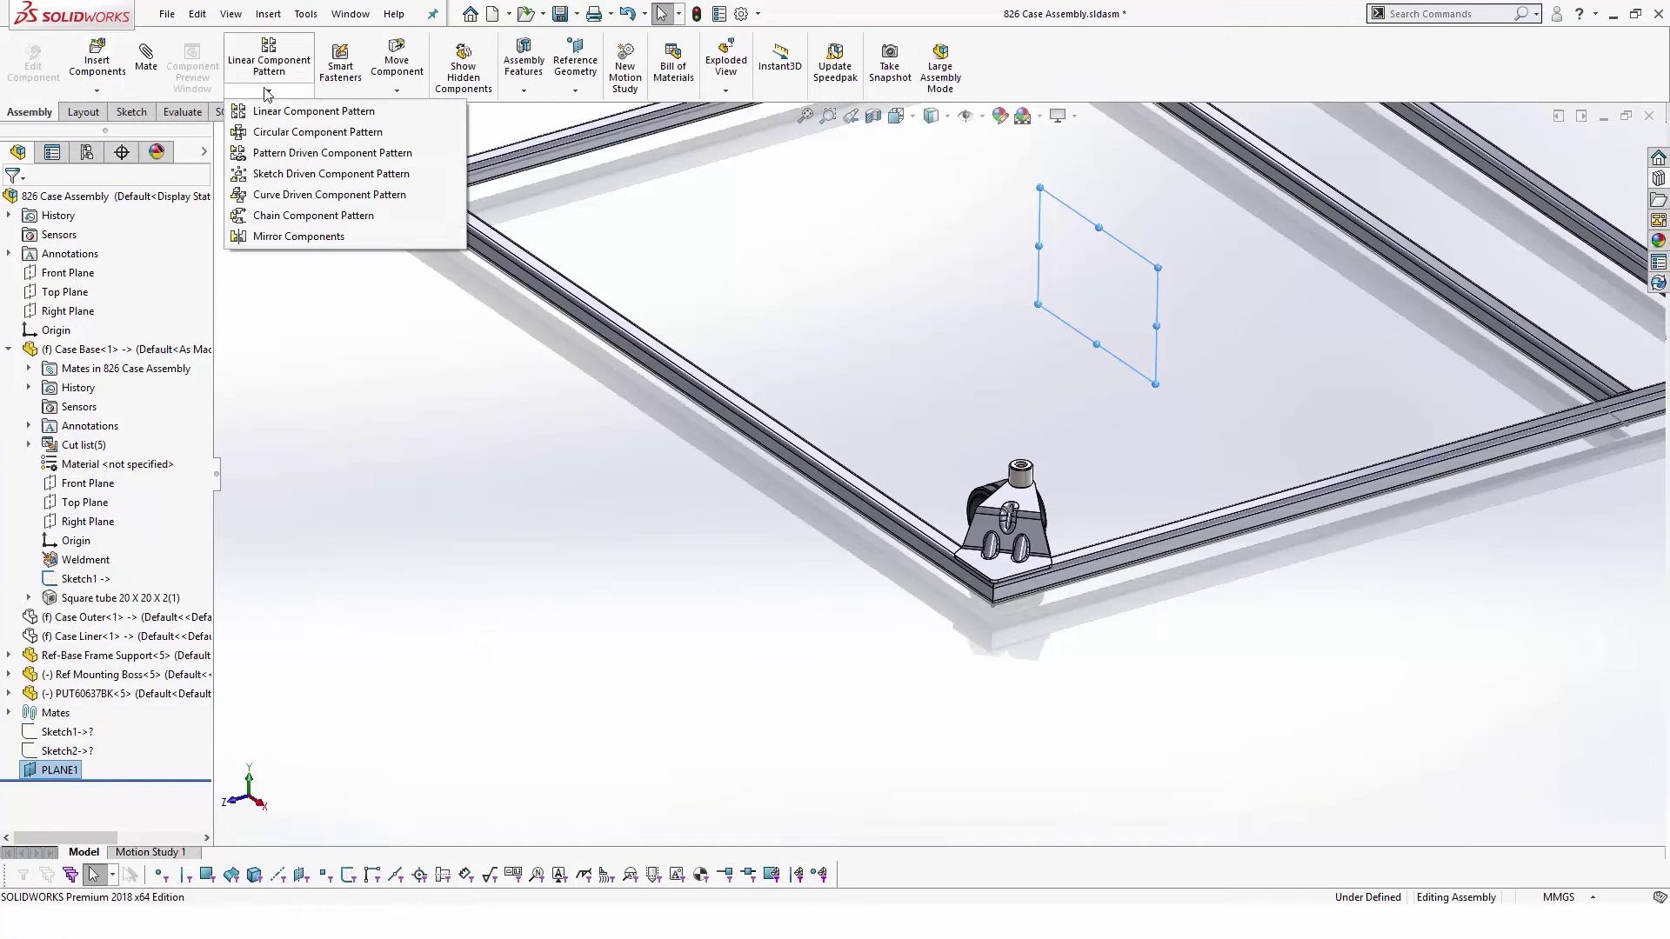
left_click(298, 236)
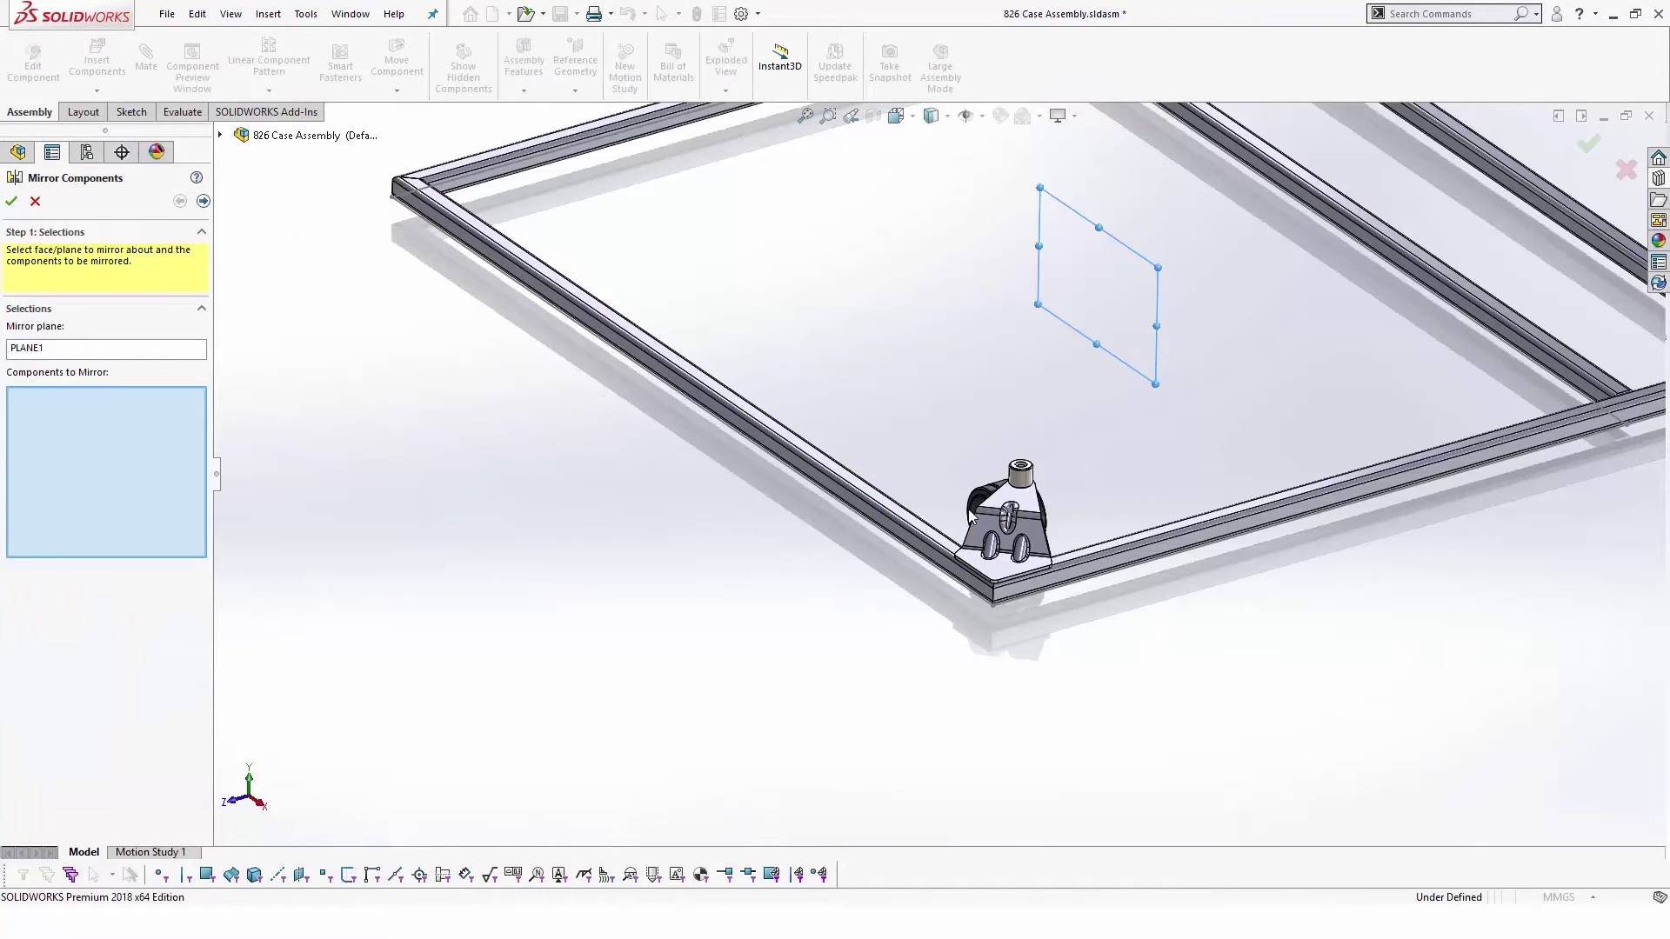
scroll(975, 522, "down", 3)
left_click(1040, 476)
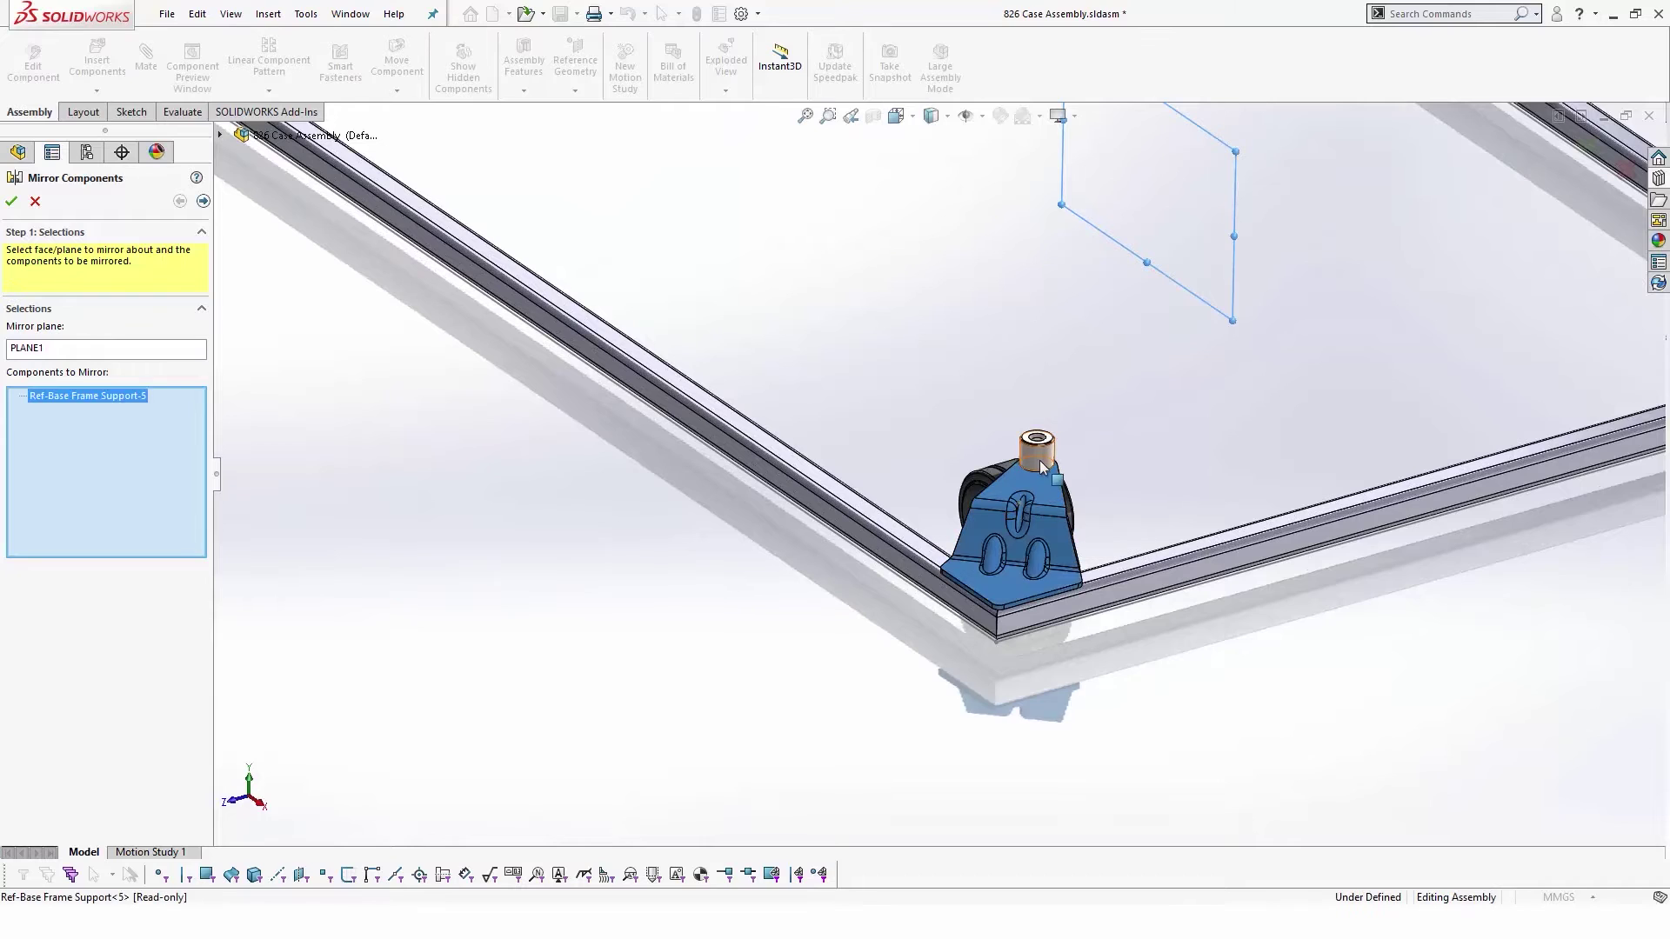
right_click(989, 493)
scroll(991, 493, "up", 5)
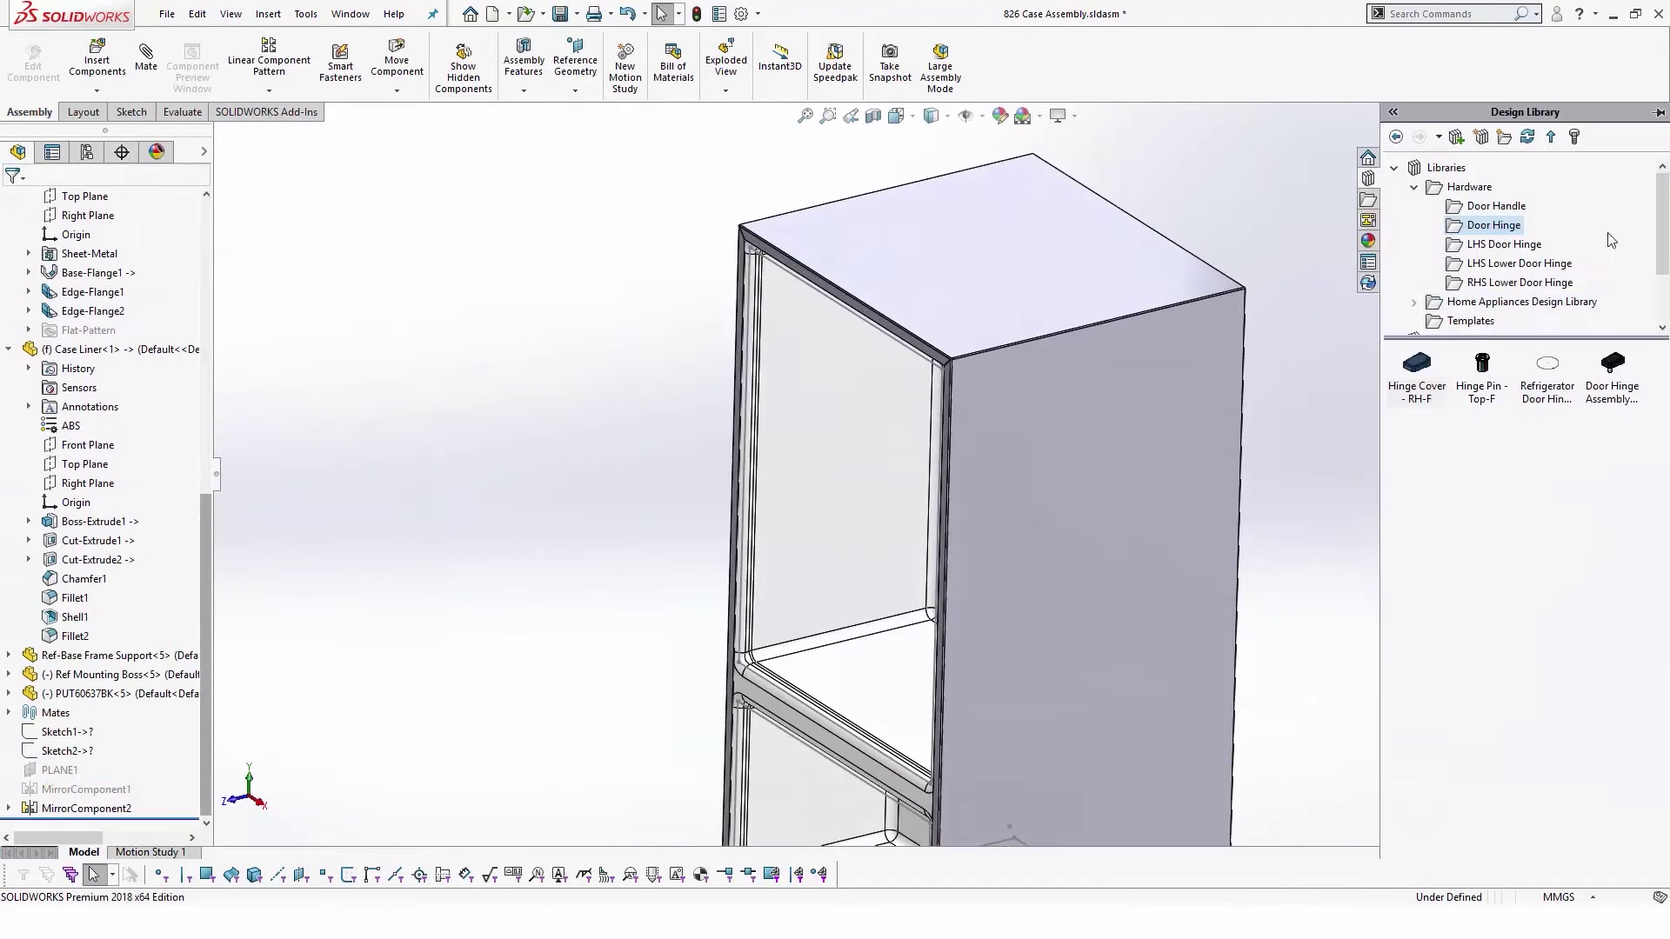
- Insert the Door Hinge Assembly - Top RH from the Door Hinge library onto the case top, declining check-out of its hinge plate
left_click_drag(1613, 363, 922, 309)
left_click(801, 522)
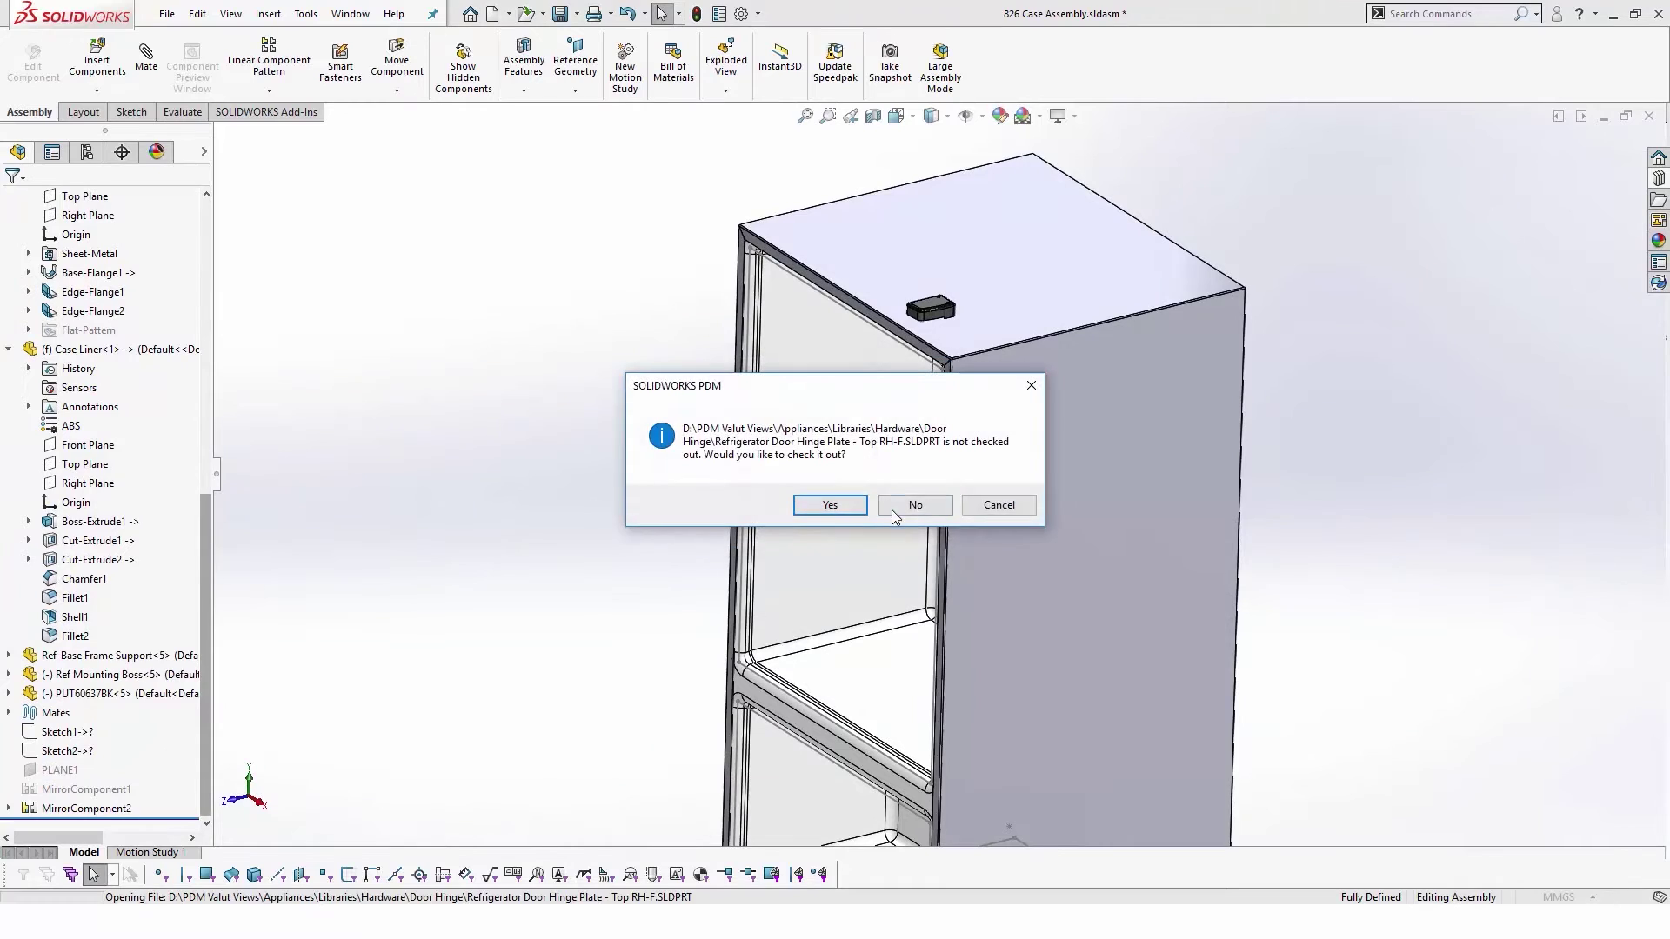
left_click(891, 509)
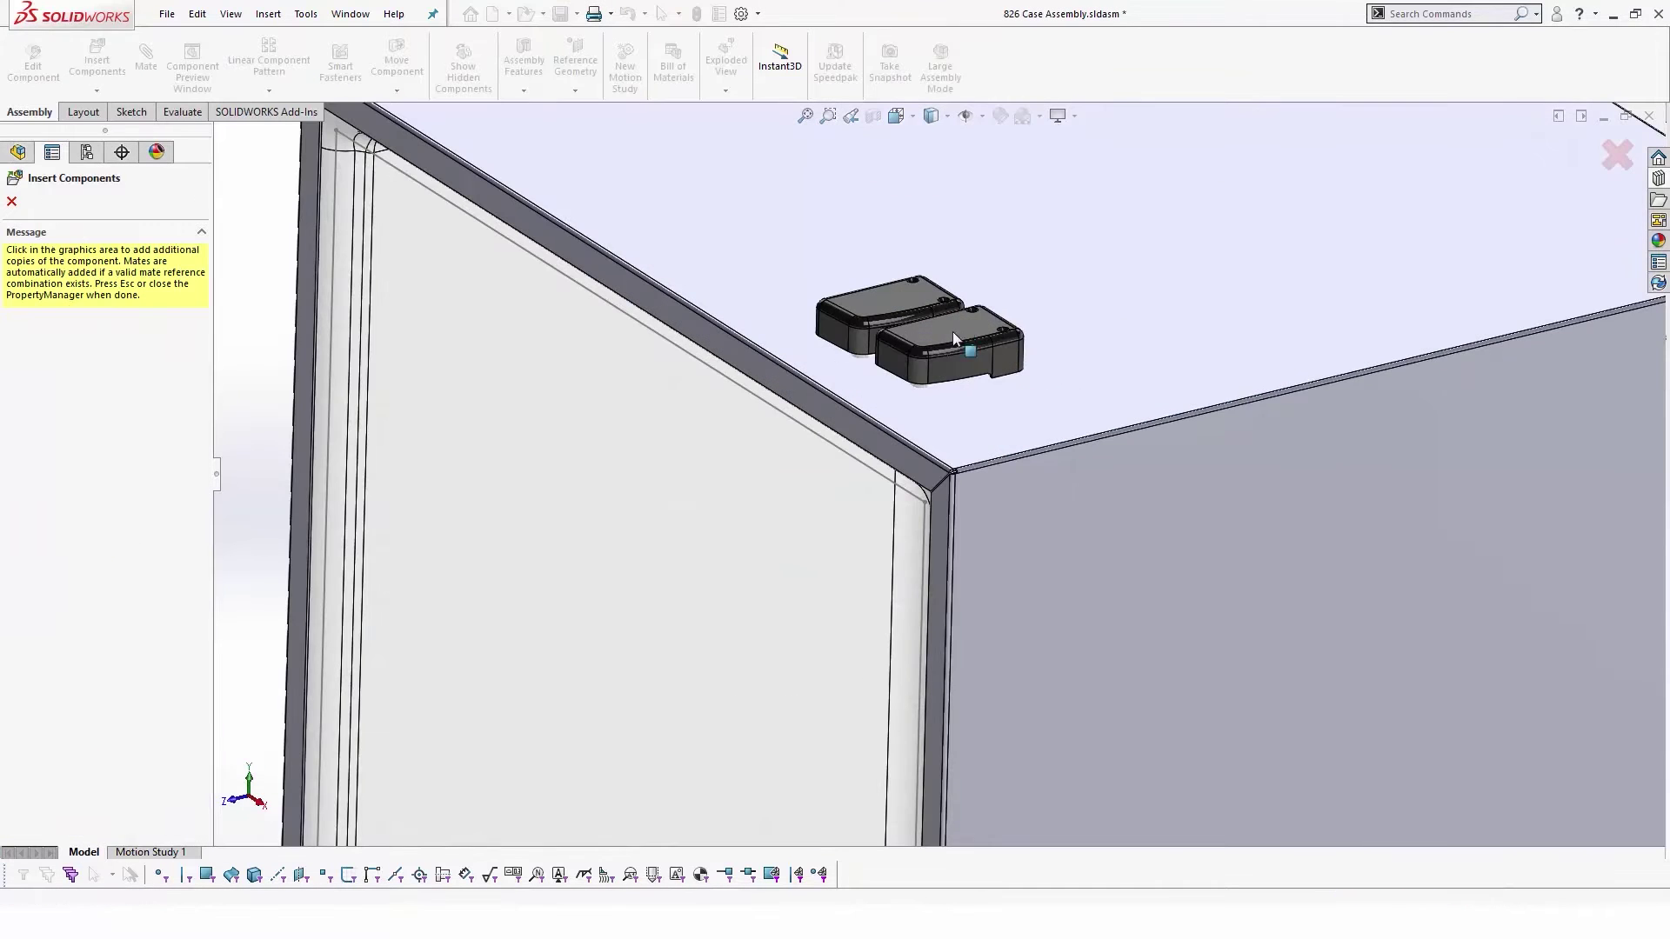
- Add a distance mate between the right-hand top hinge's side face and the Case Outer's side face, positioning it at the front corner
left_click(953, 331)
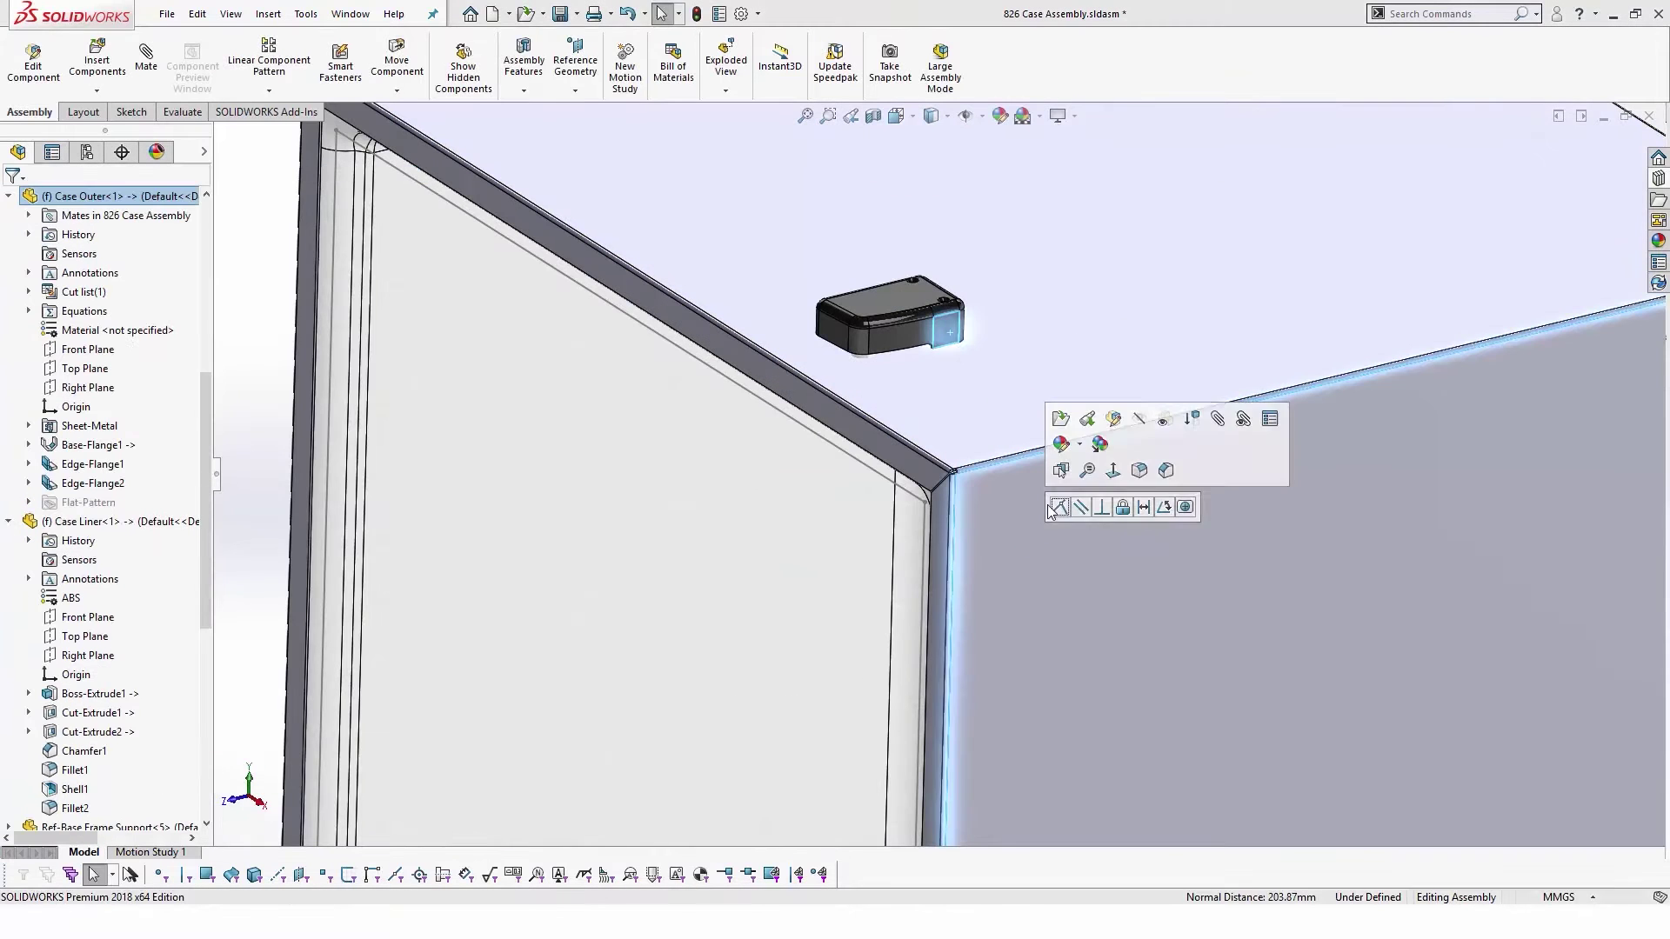
left_click(1143, 509)
left_click(1210, 507)
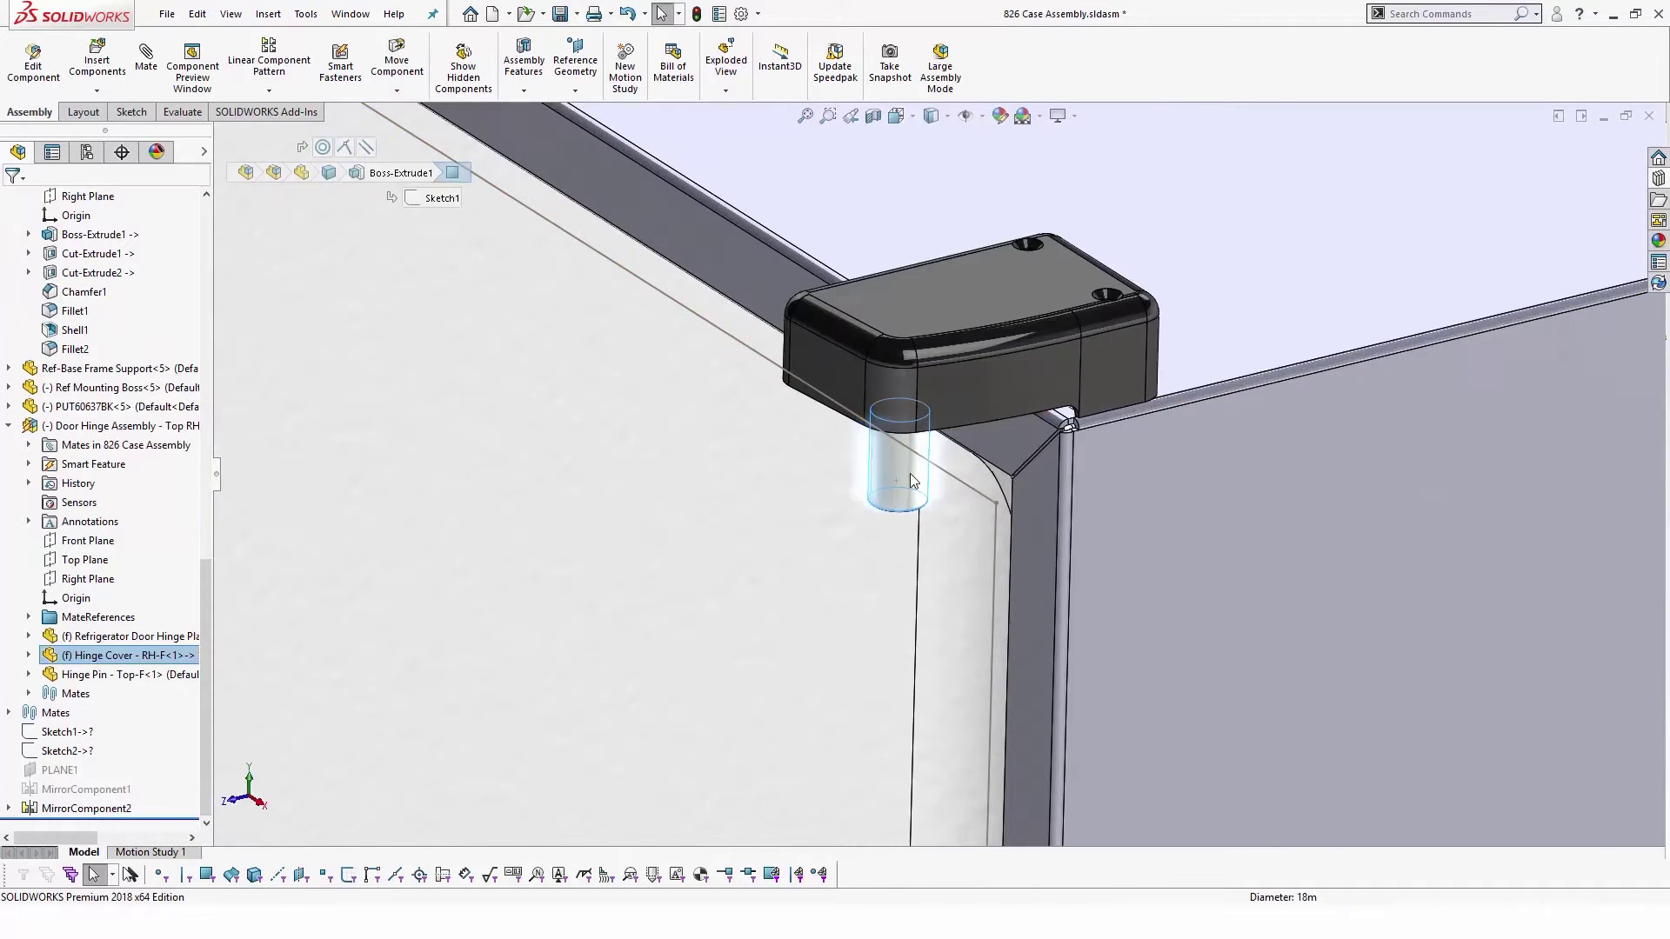
left_click(1088, 432)
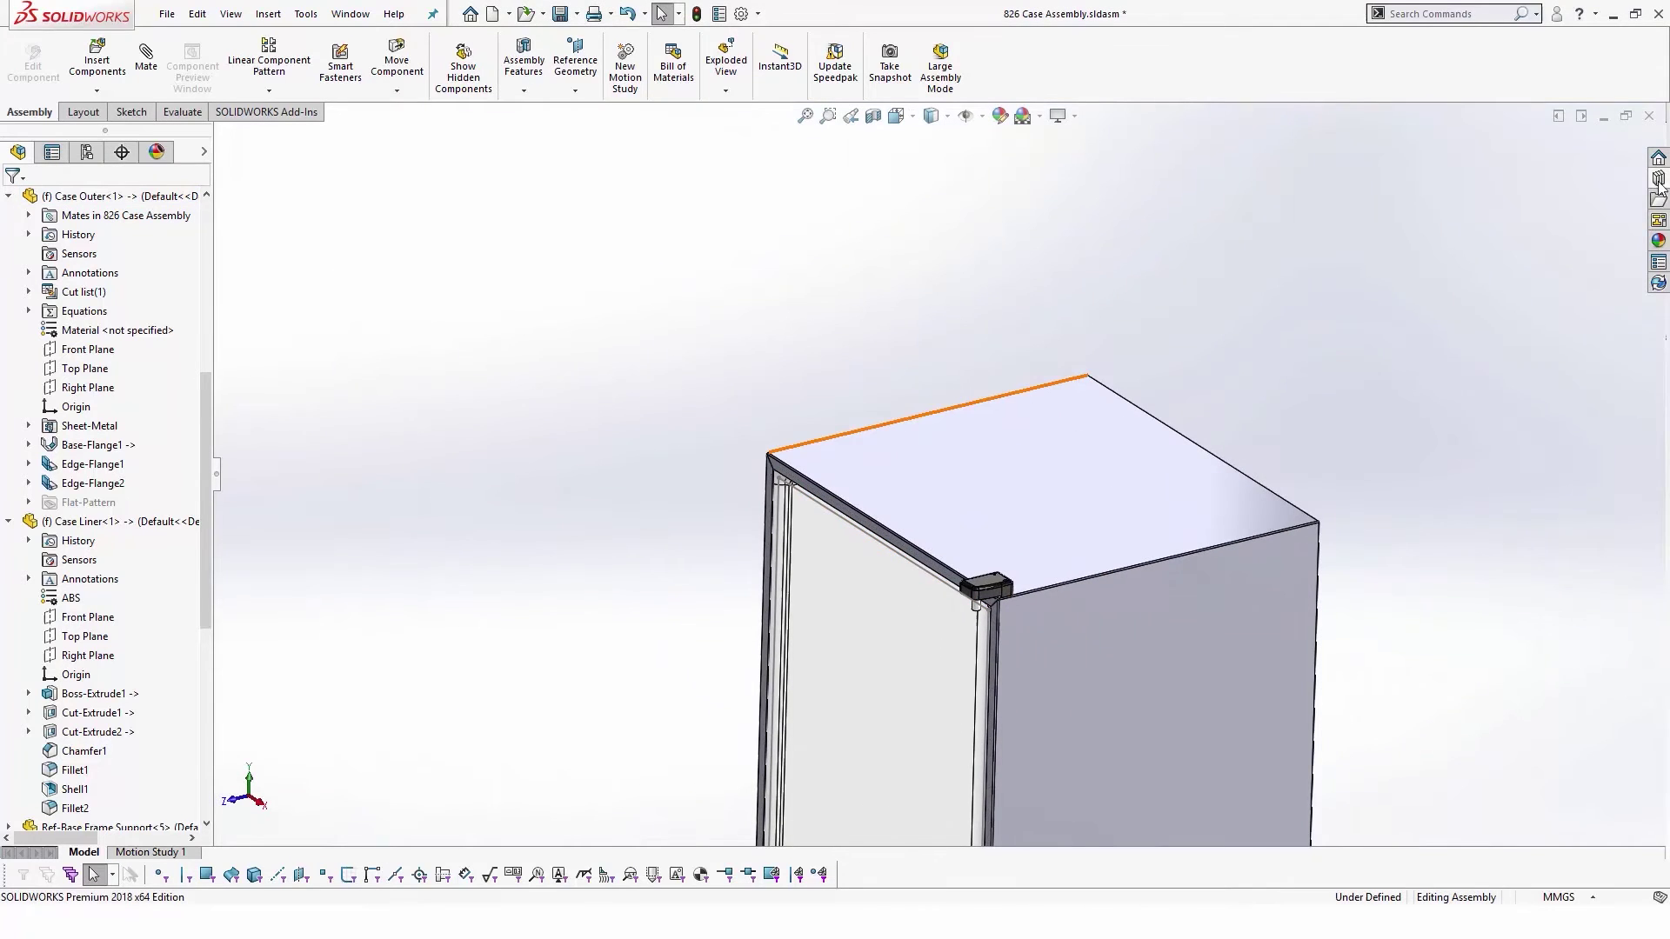
- Insert the Door Hinge Assembly - Top LH from the LHS Door Hinge library onto the case top near the left front corner
left_click(1658, 178)
left_click(1476, 254)
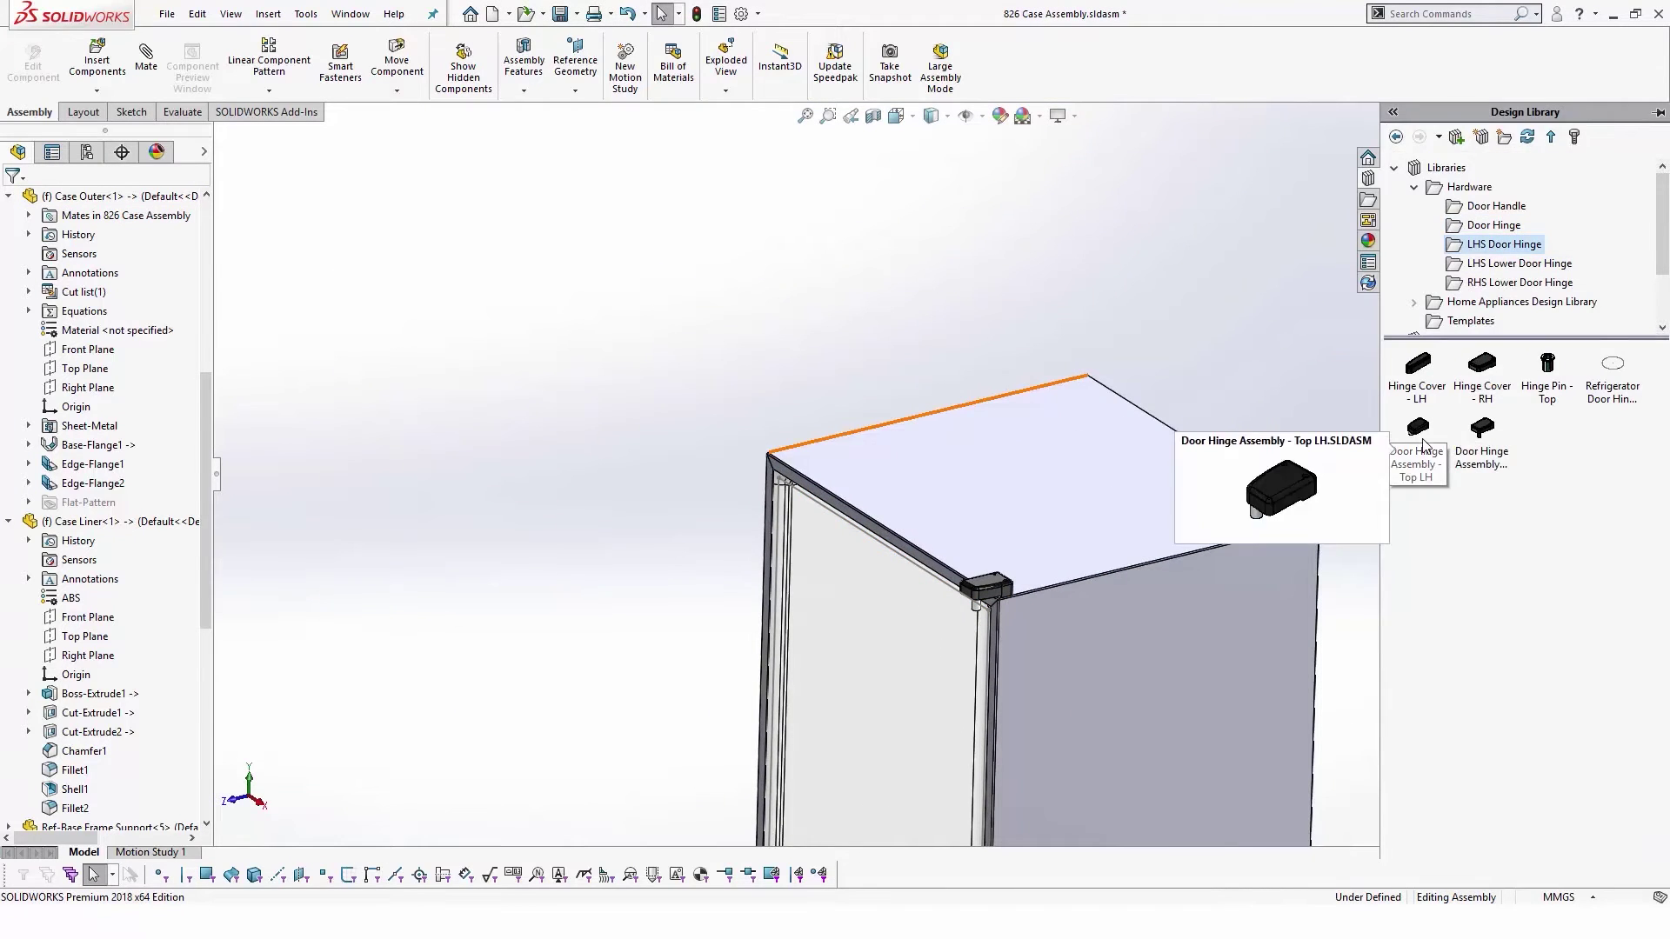
left_click_drag(1450, 448, 826, 470)
left_click(813, 467)
scroll(814, 467, "down", 5)
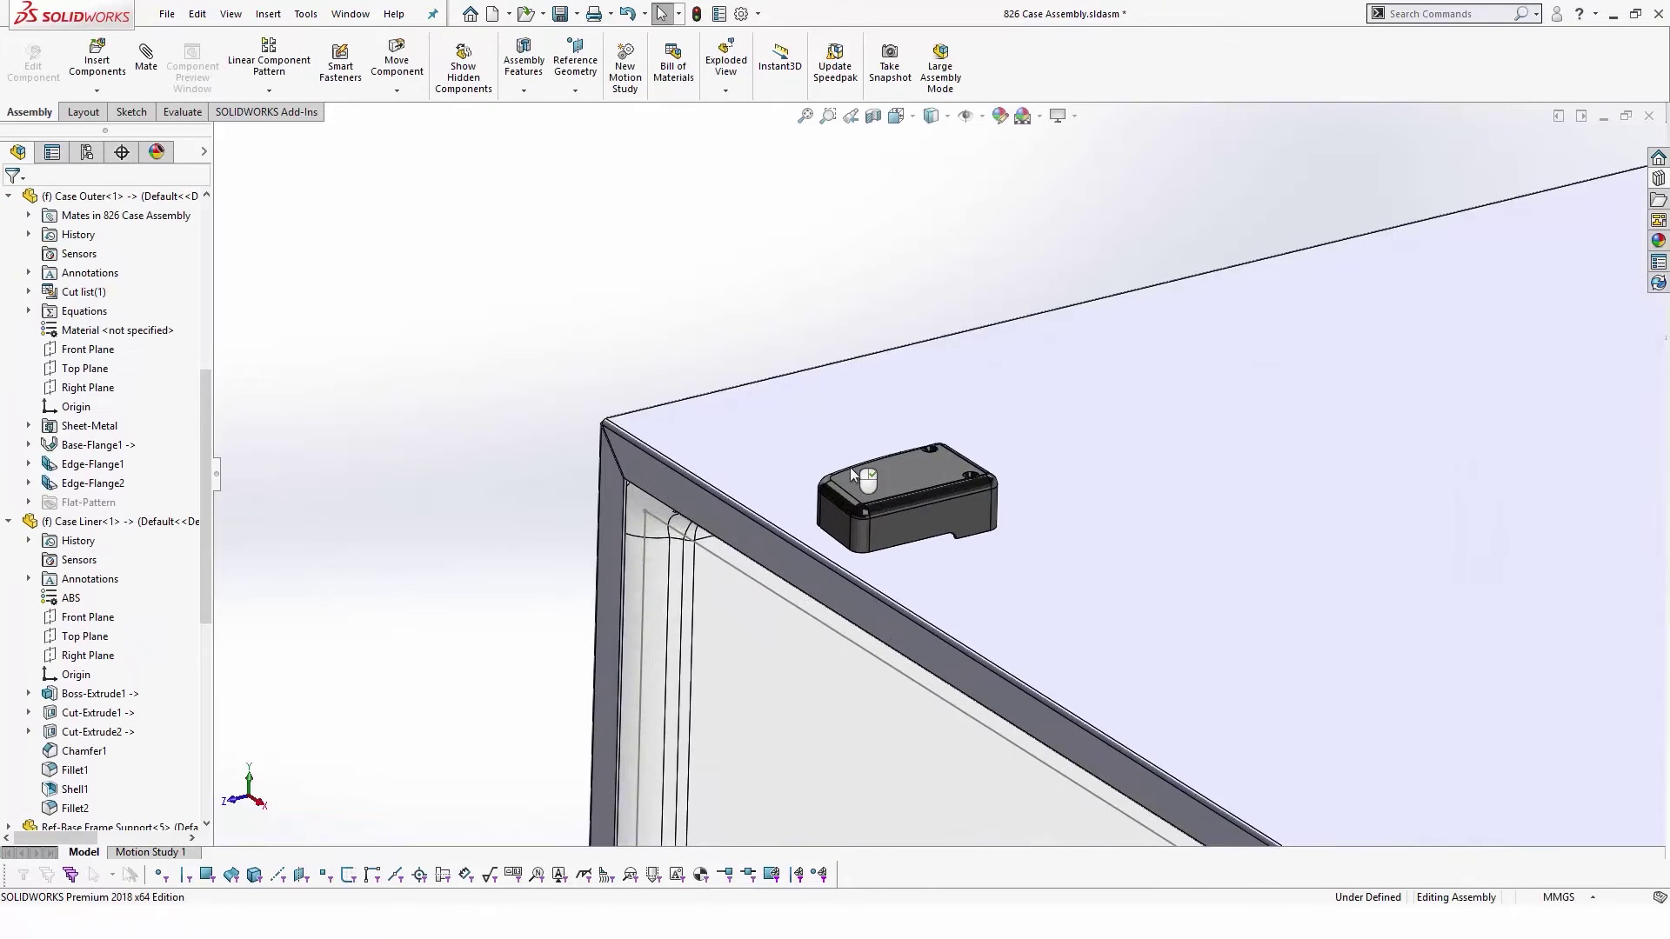
- Add a 52 mm distance mate between the left-hand top hinge and the Case Outer at the front corner
middle_click_drag(814, 467, 765, 498)
left_click(741, 470, "ctrl")
left_click(764, 498, "ctrl")
left_click(855, 472)
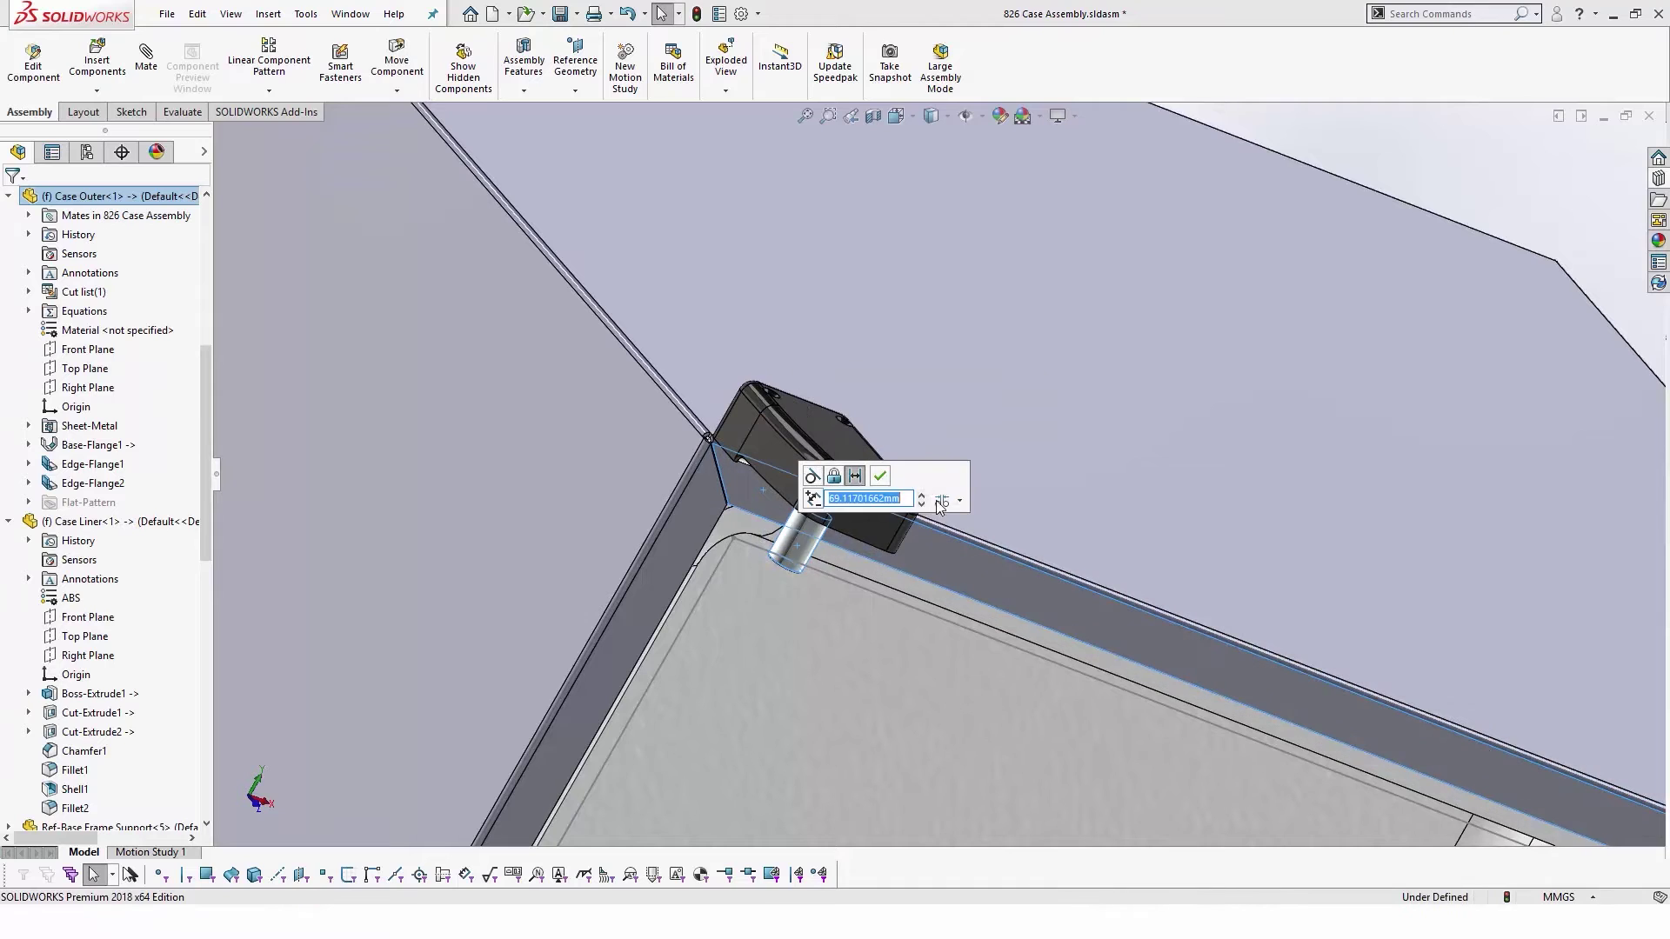
left_click(812, 475)
left_click(852, 496)
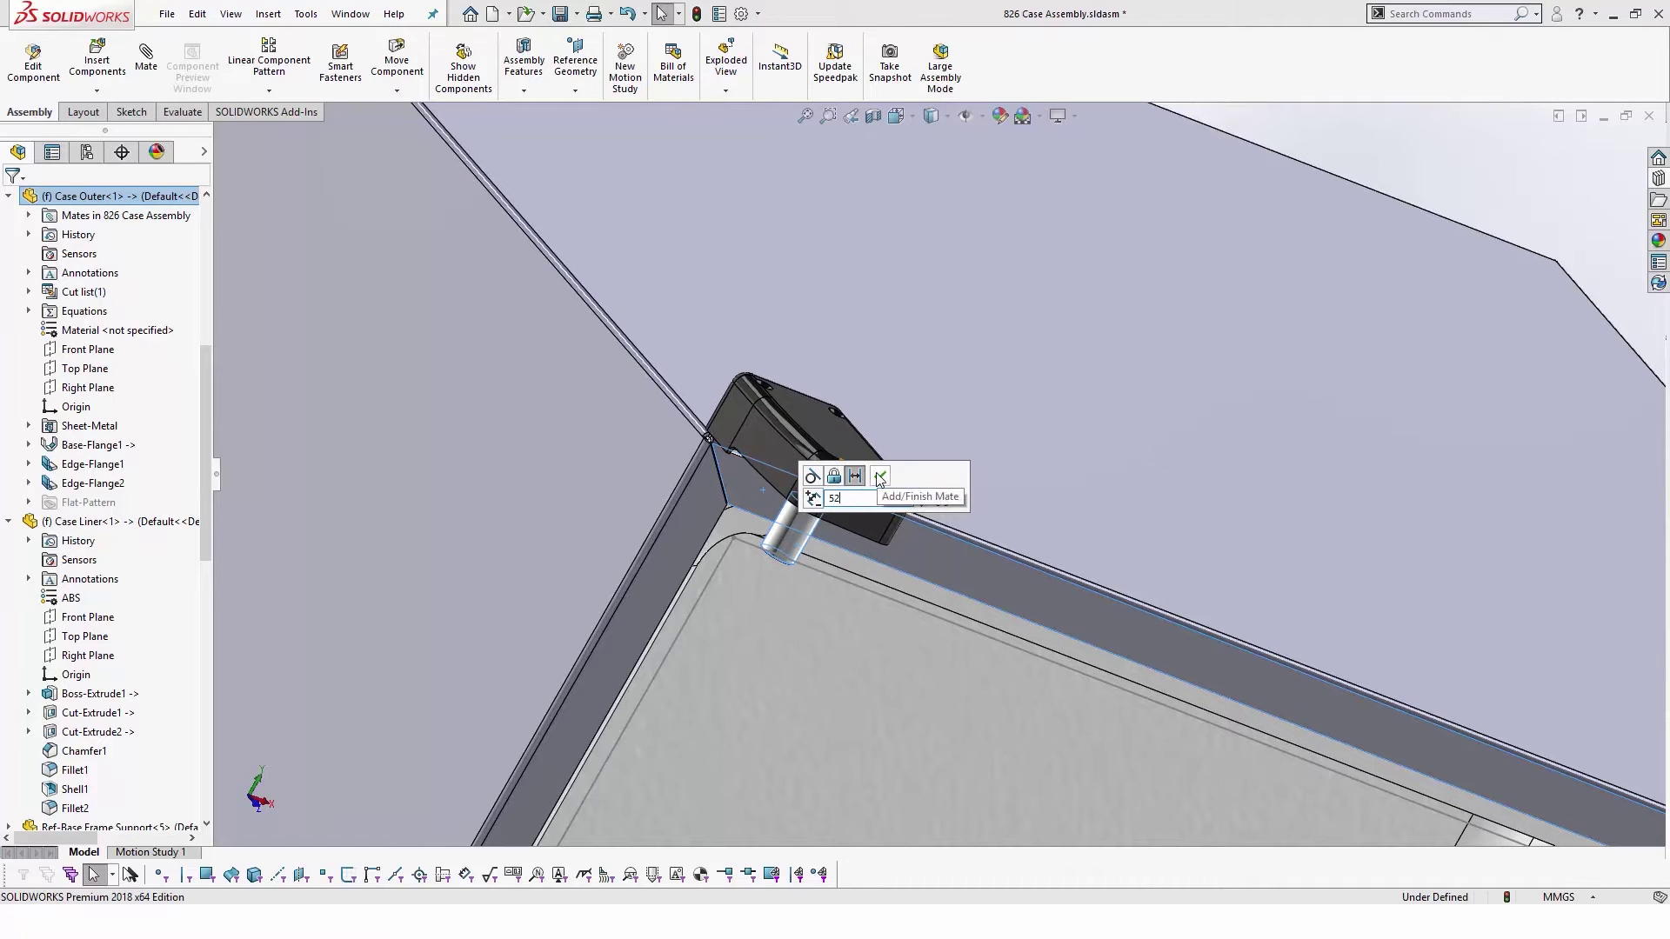
key("Return")
left_click(880, 476)
key("ctrl+7")
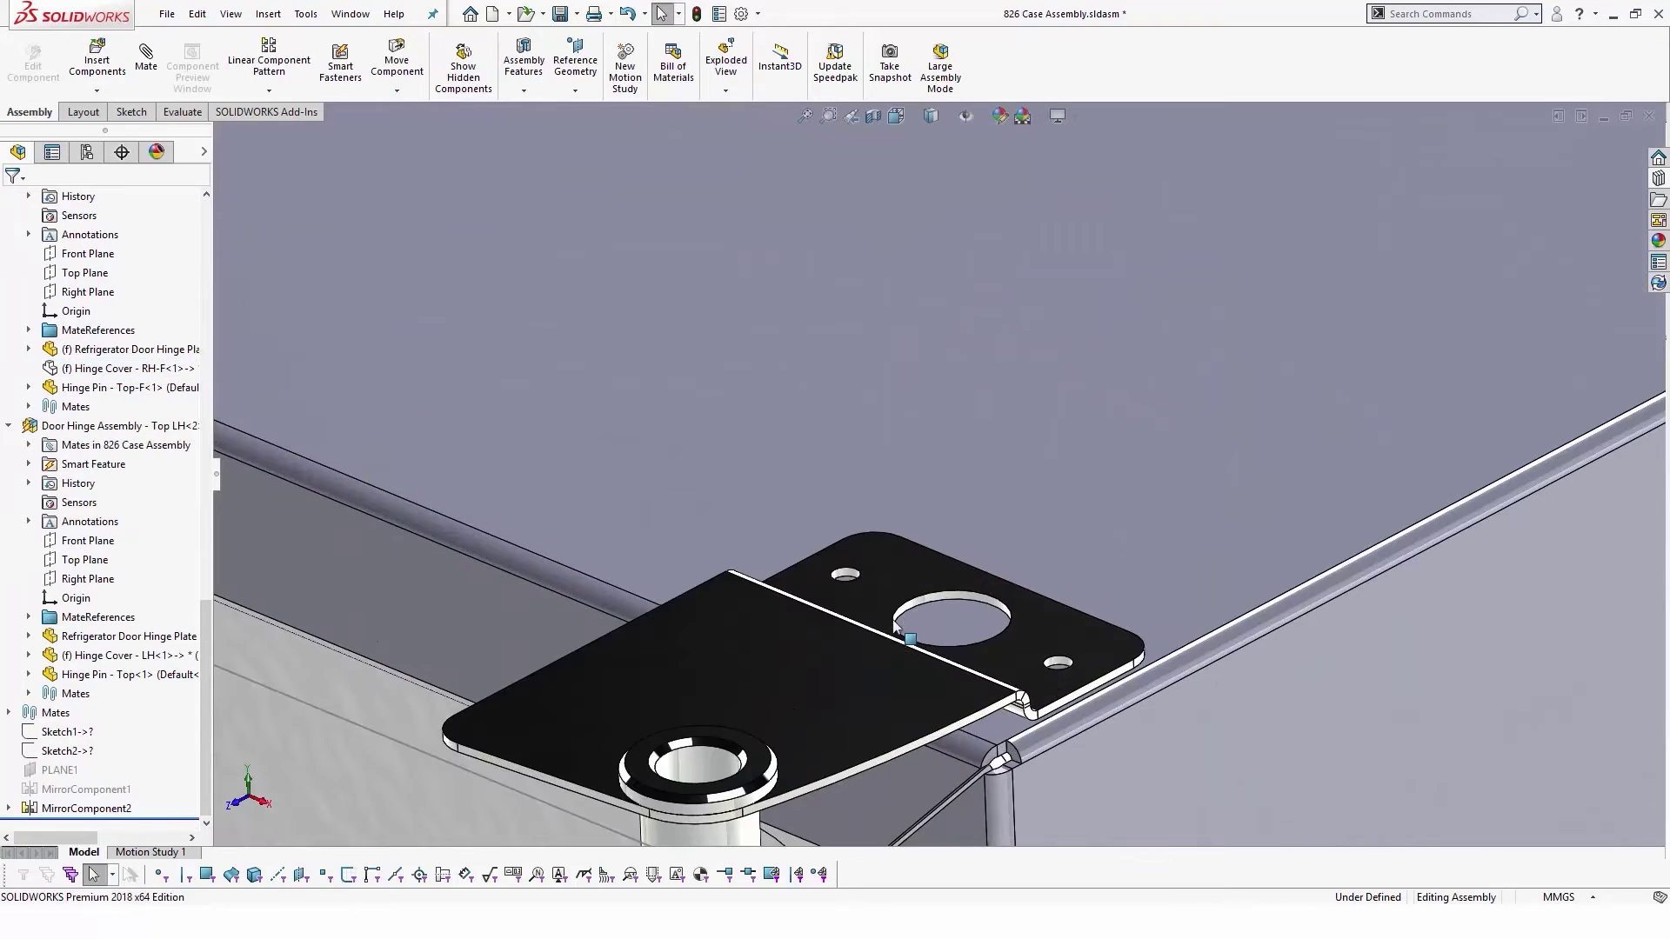
- Insert the right-hand top hinge's smart feature Cut-Extrude1 into the Case Outer's top face, dismissing the PDM check-out warning
left_click(858, 661)
scroll(861, 665, "down", 3)
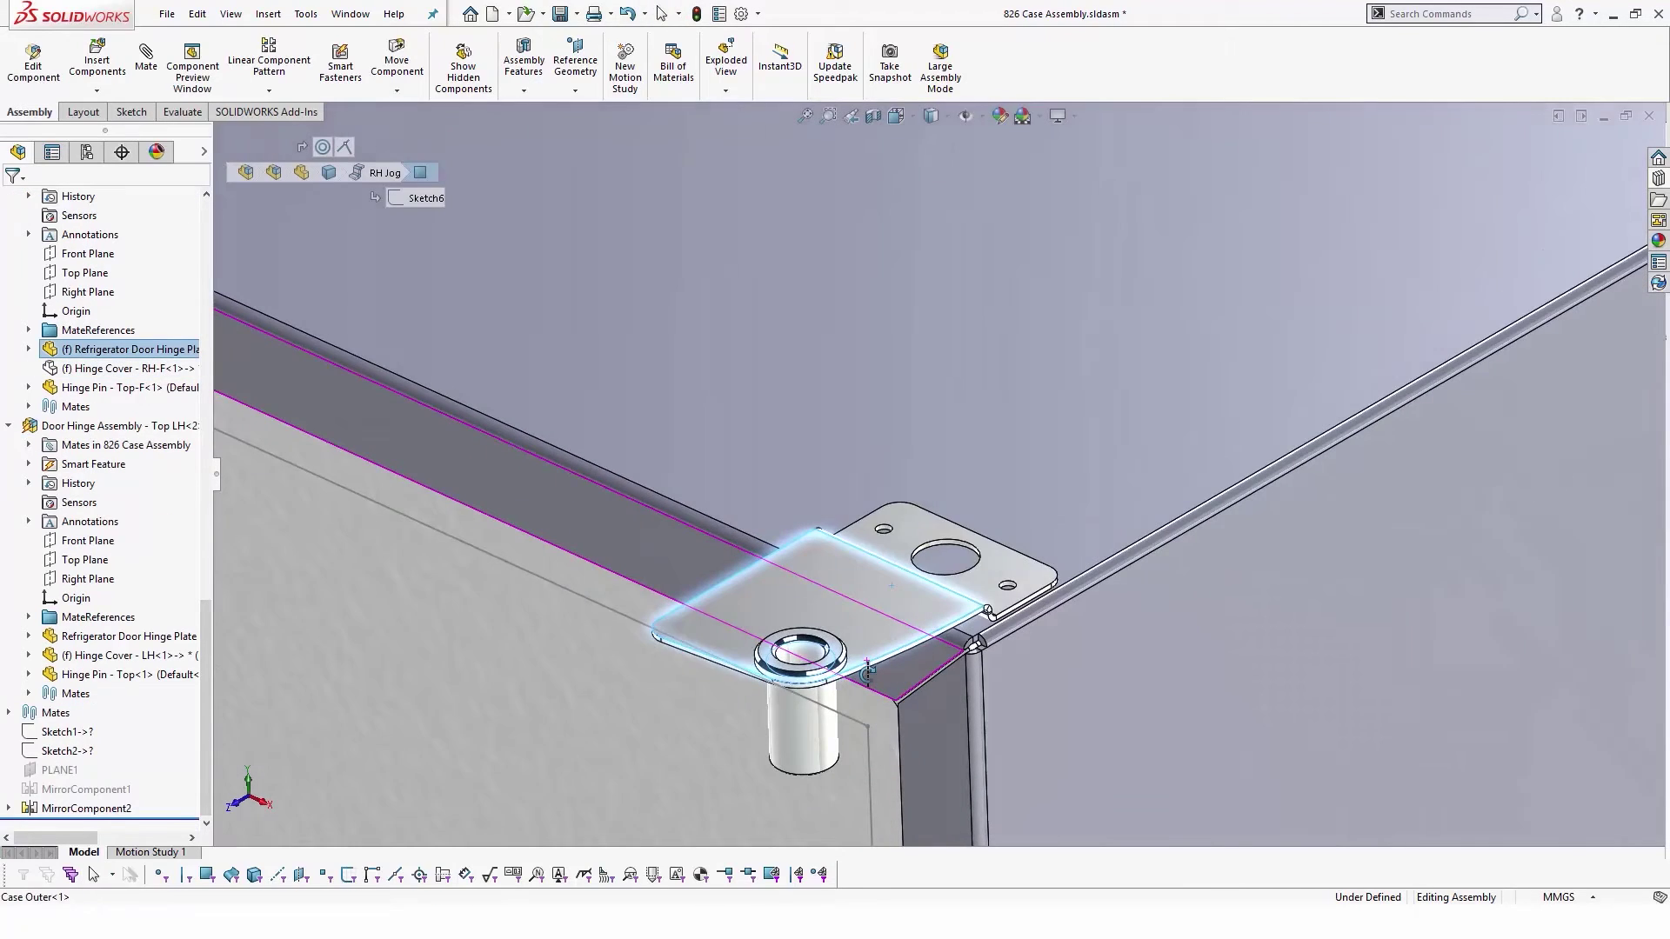
scroll(120, 351, "up", 4)
left_click(113, 368)
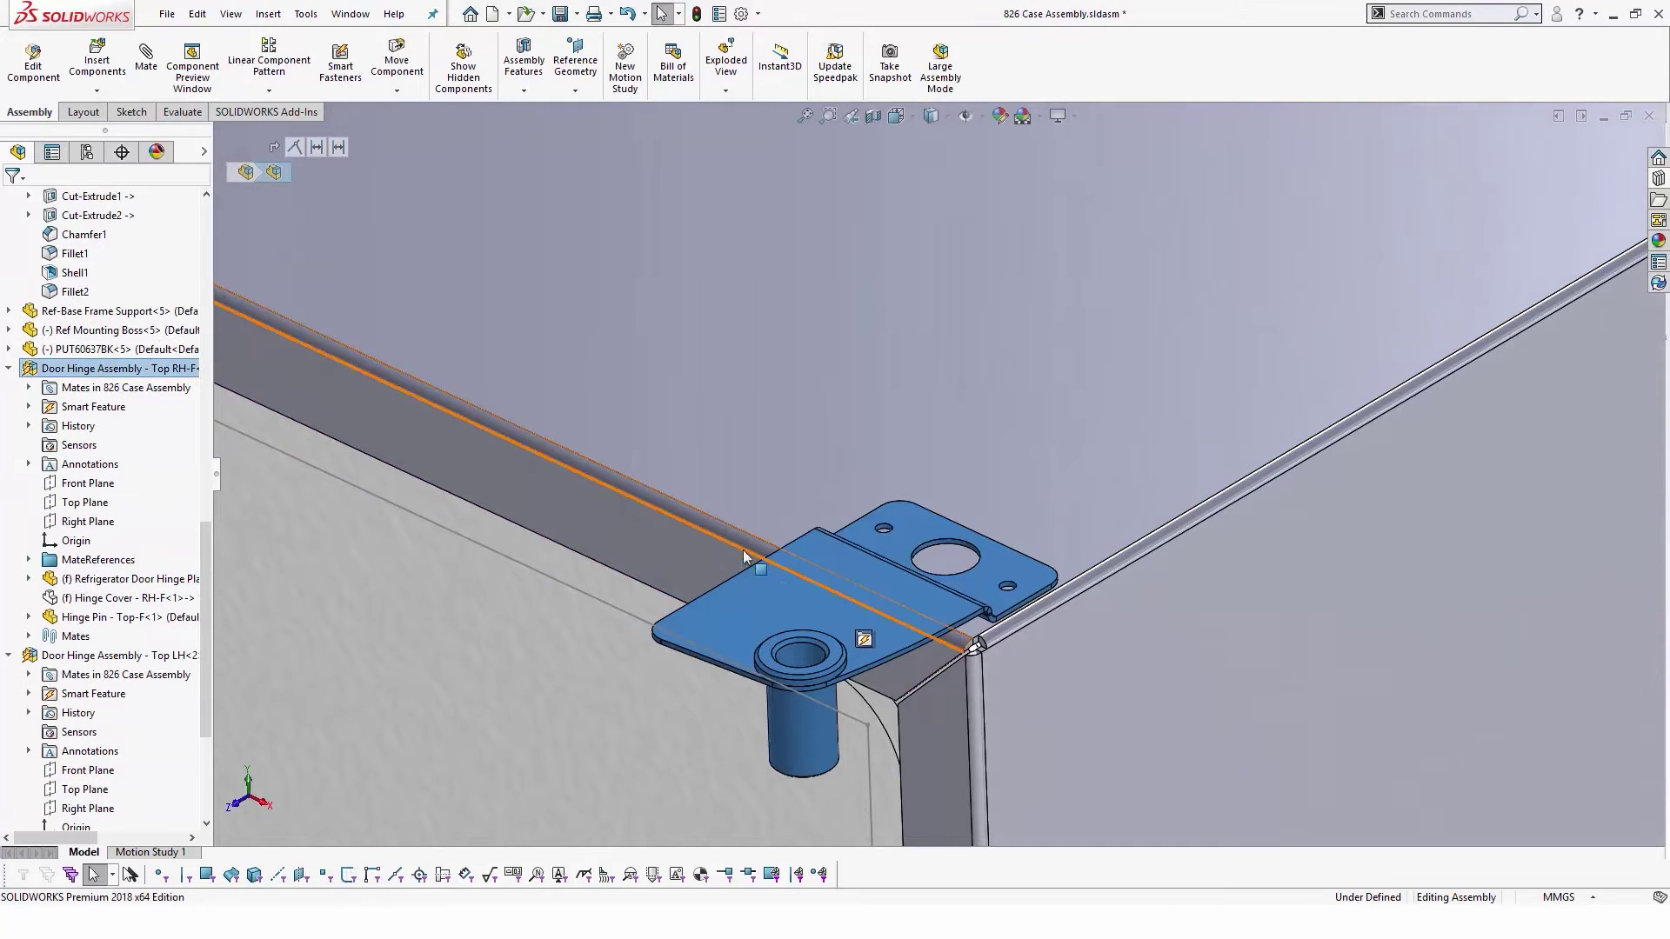
left_click(863, 640)
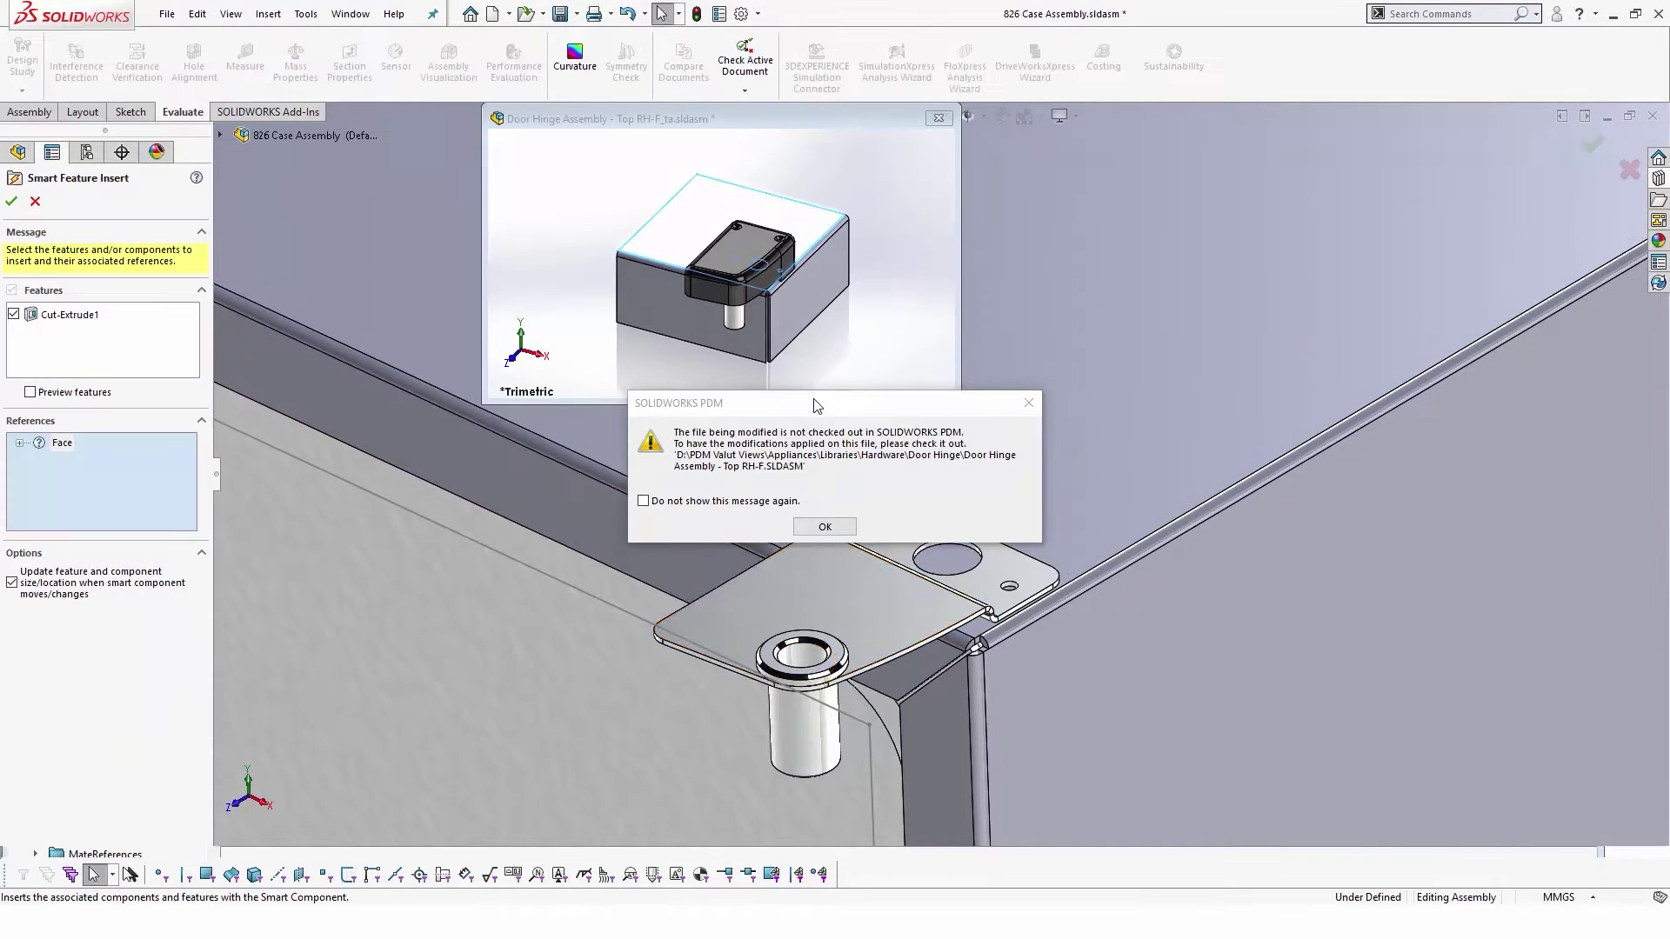
left_click_drag(816, 405, 423, 441)
left_click(431, 564)
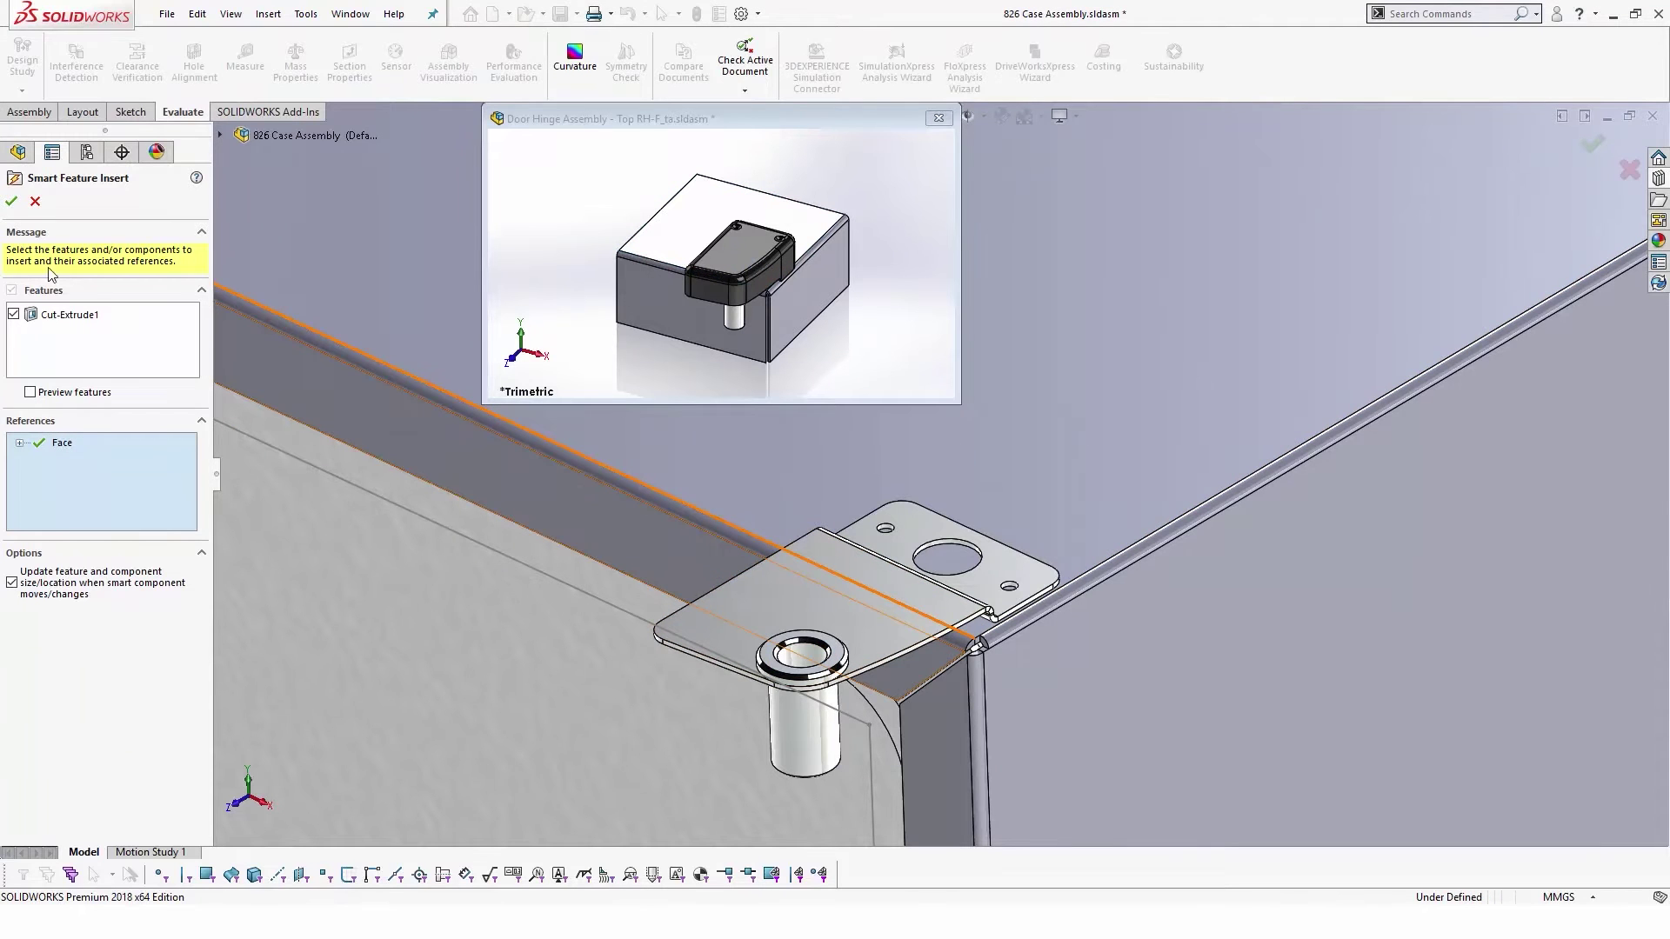
key("Return")
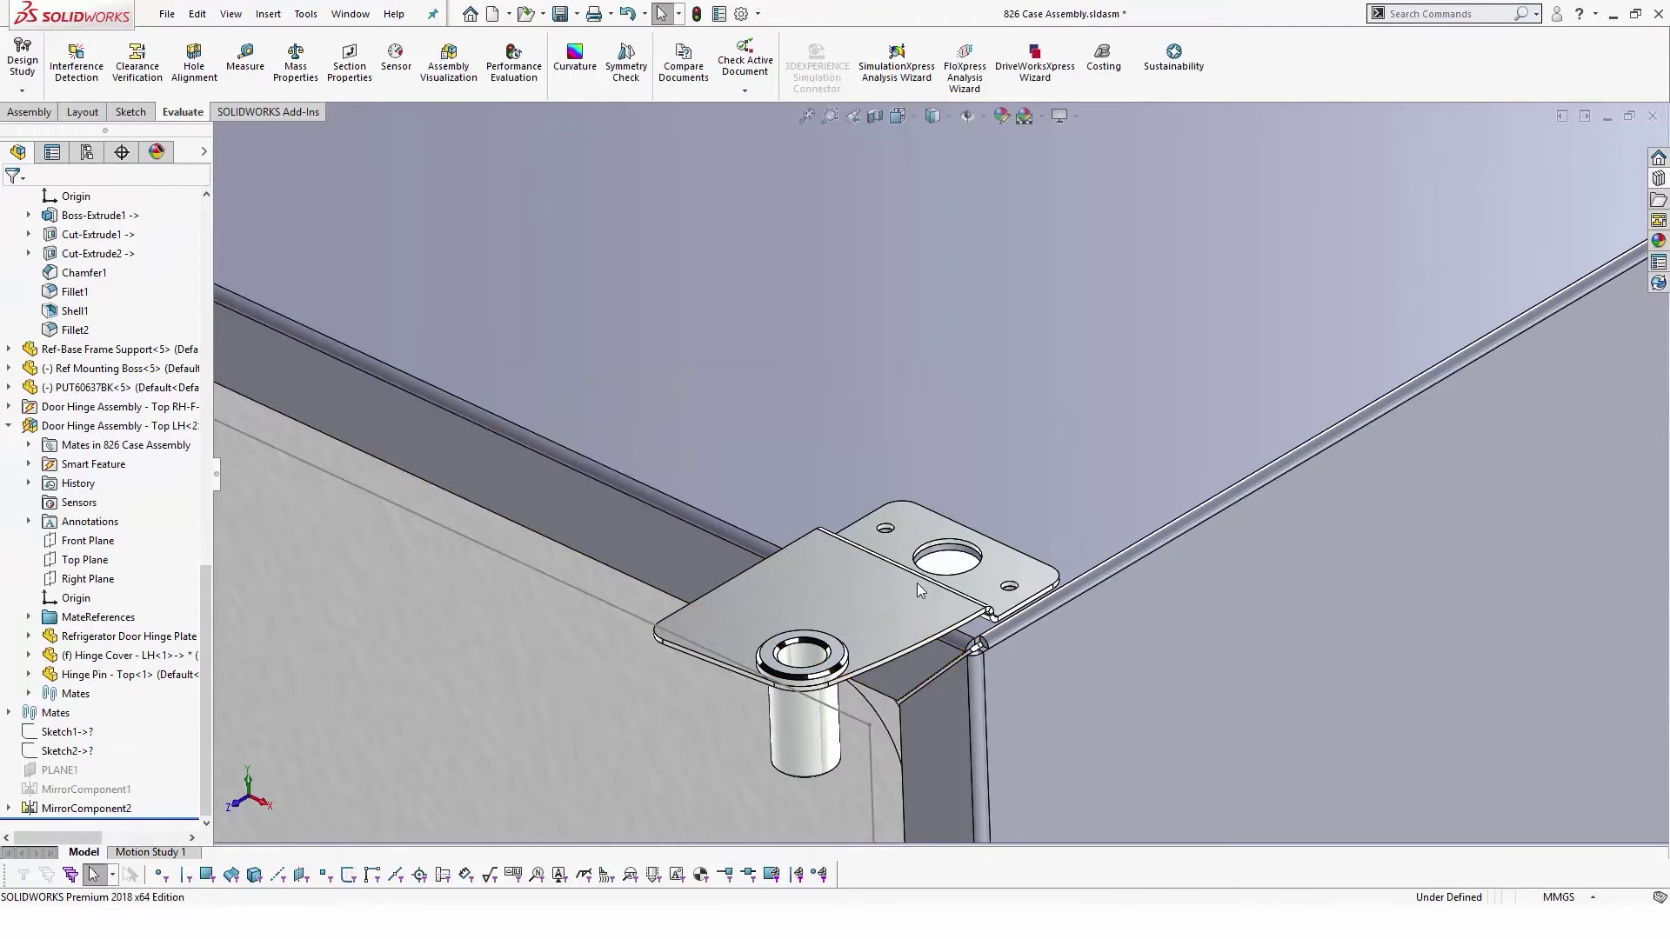
- Temporarily hide the right-hand hinge plate to check the holes cut in the Case Outer's top, and show it again
left_click(858, 622)
key("Tab")
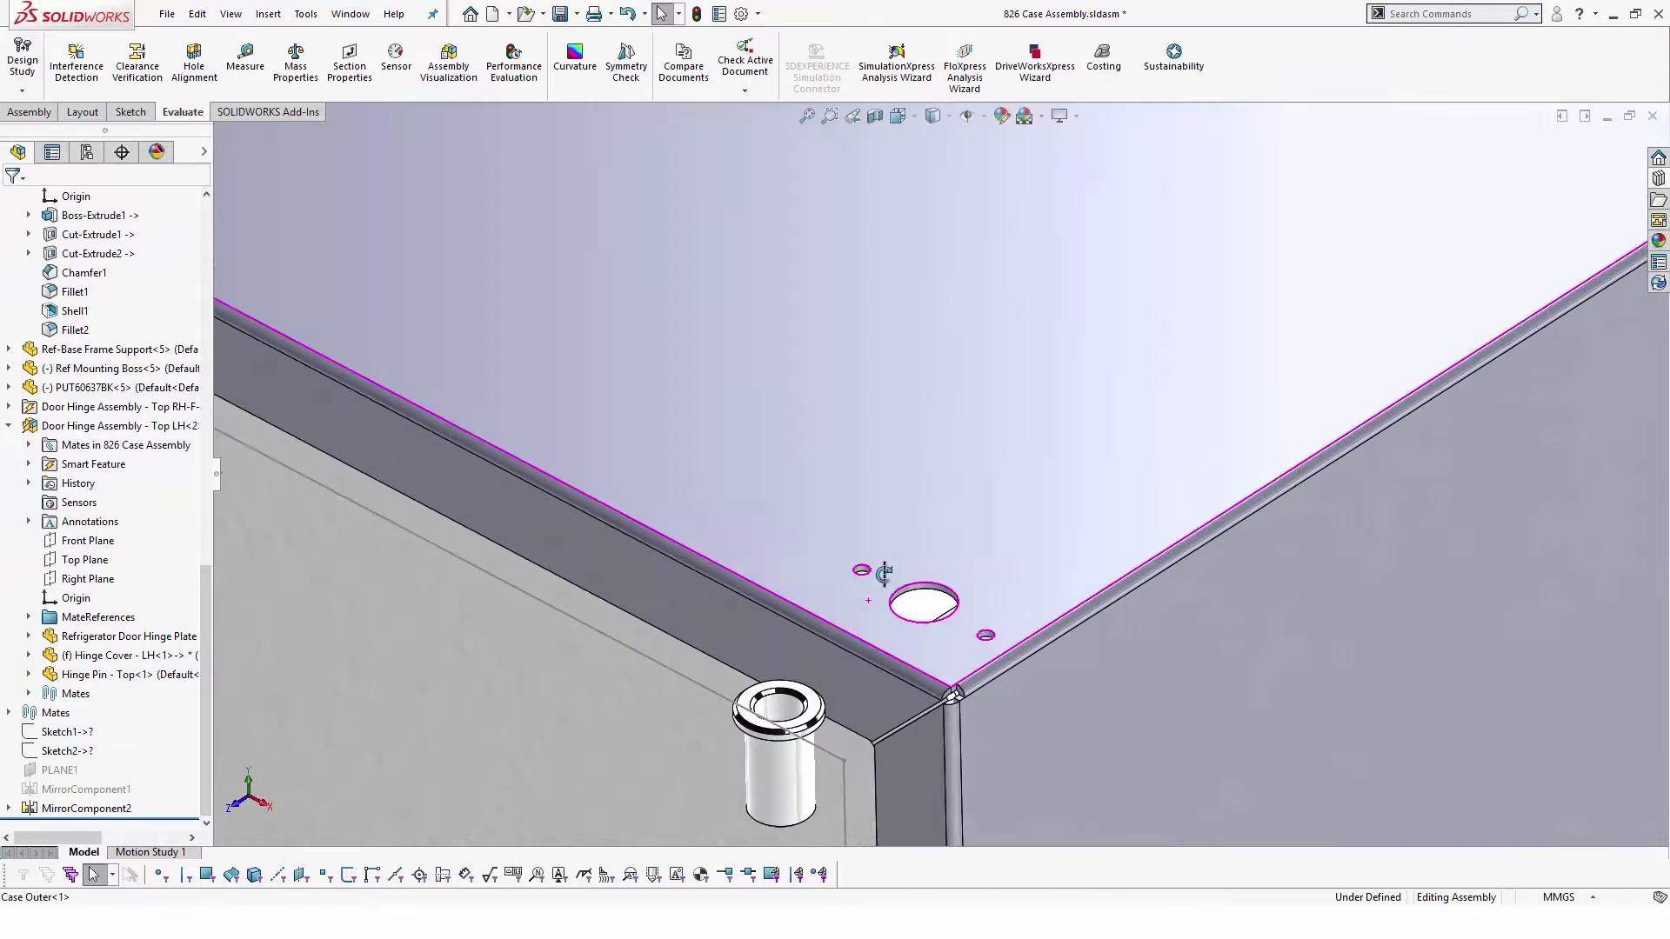
key("shift+Tab")
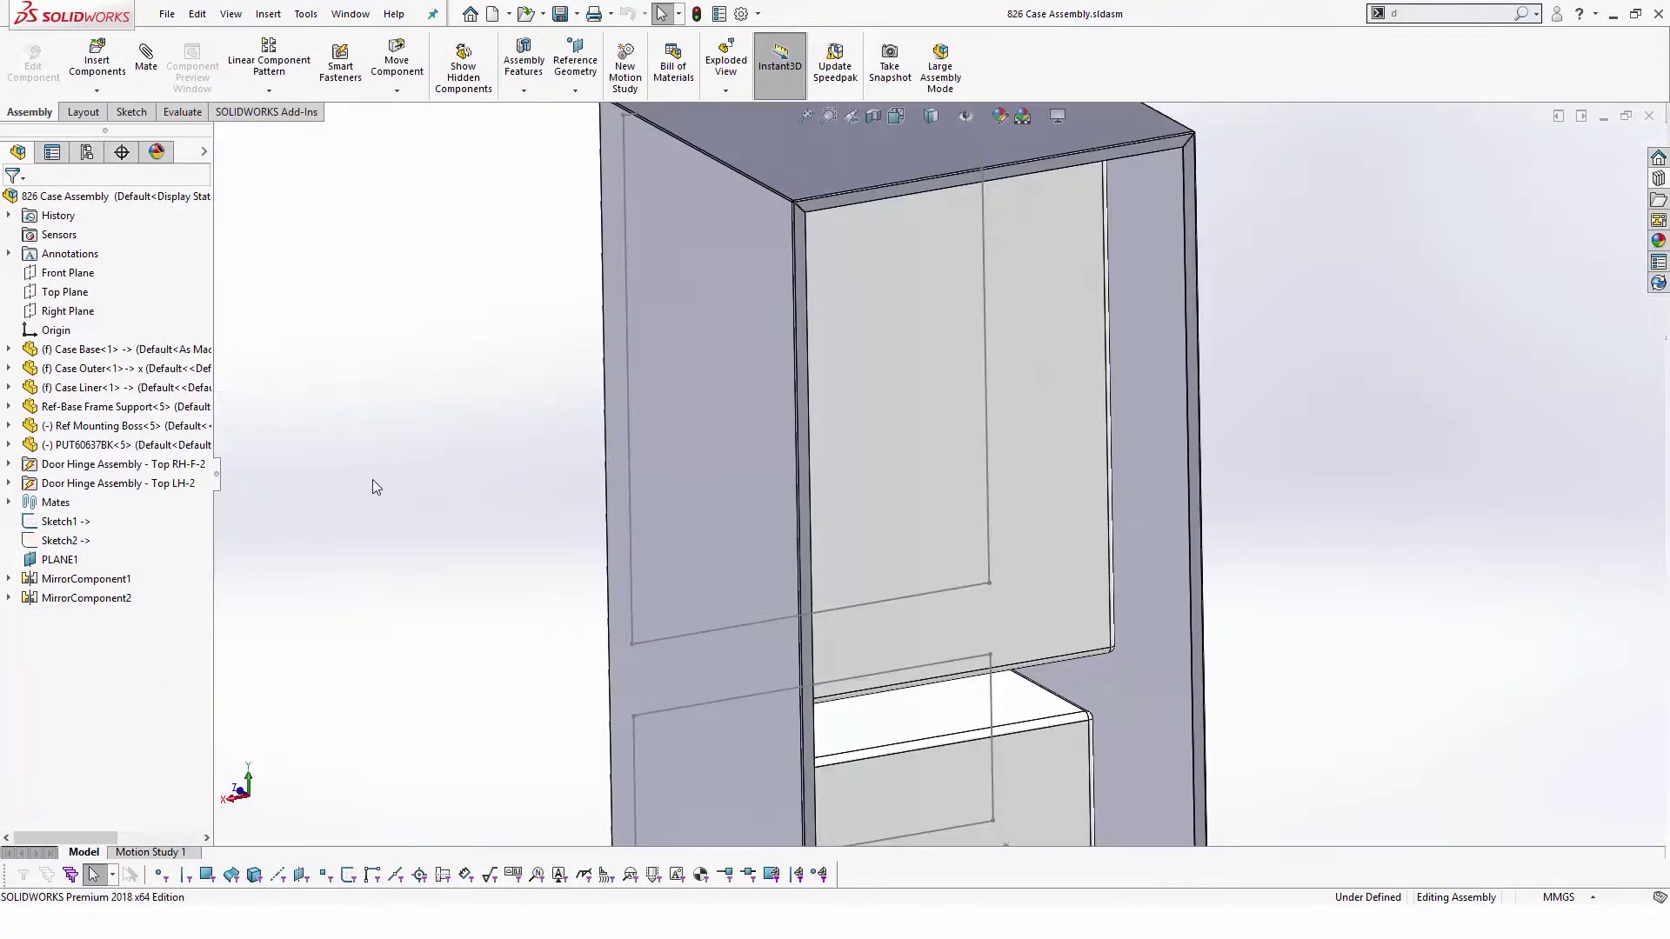
- Insert the Refrigerator Cooling System assembly from the Ref Cooling System folder and place it beside the case
key("s")
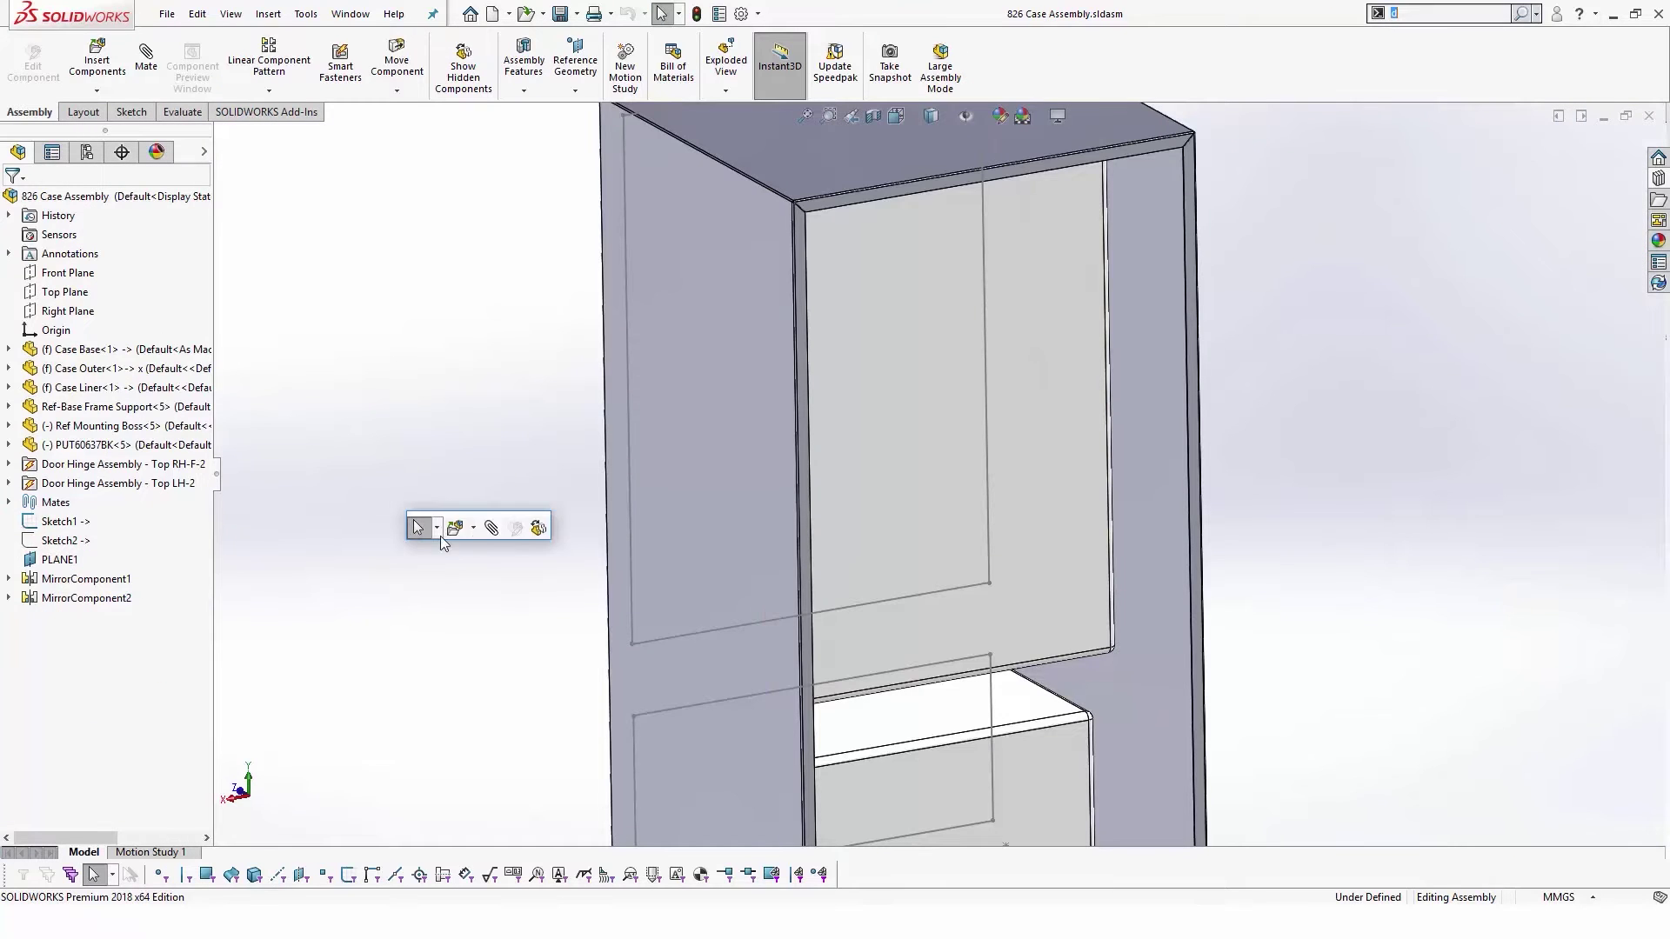
left_click(425, 525)
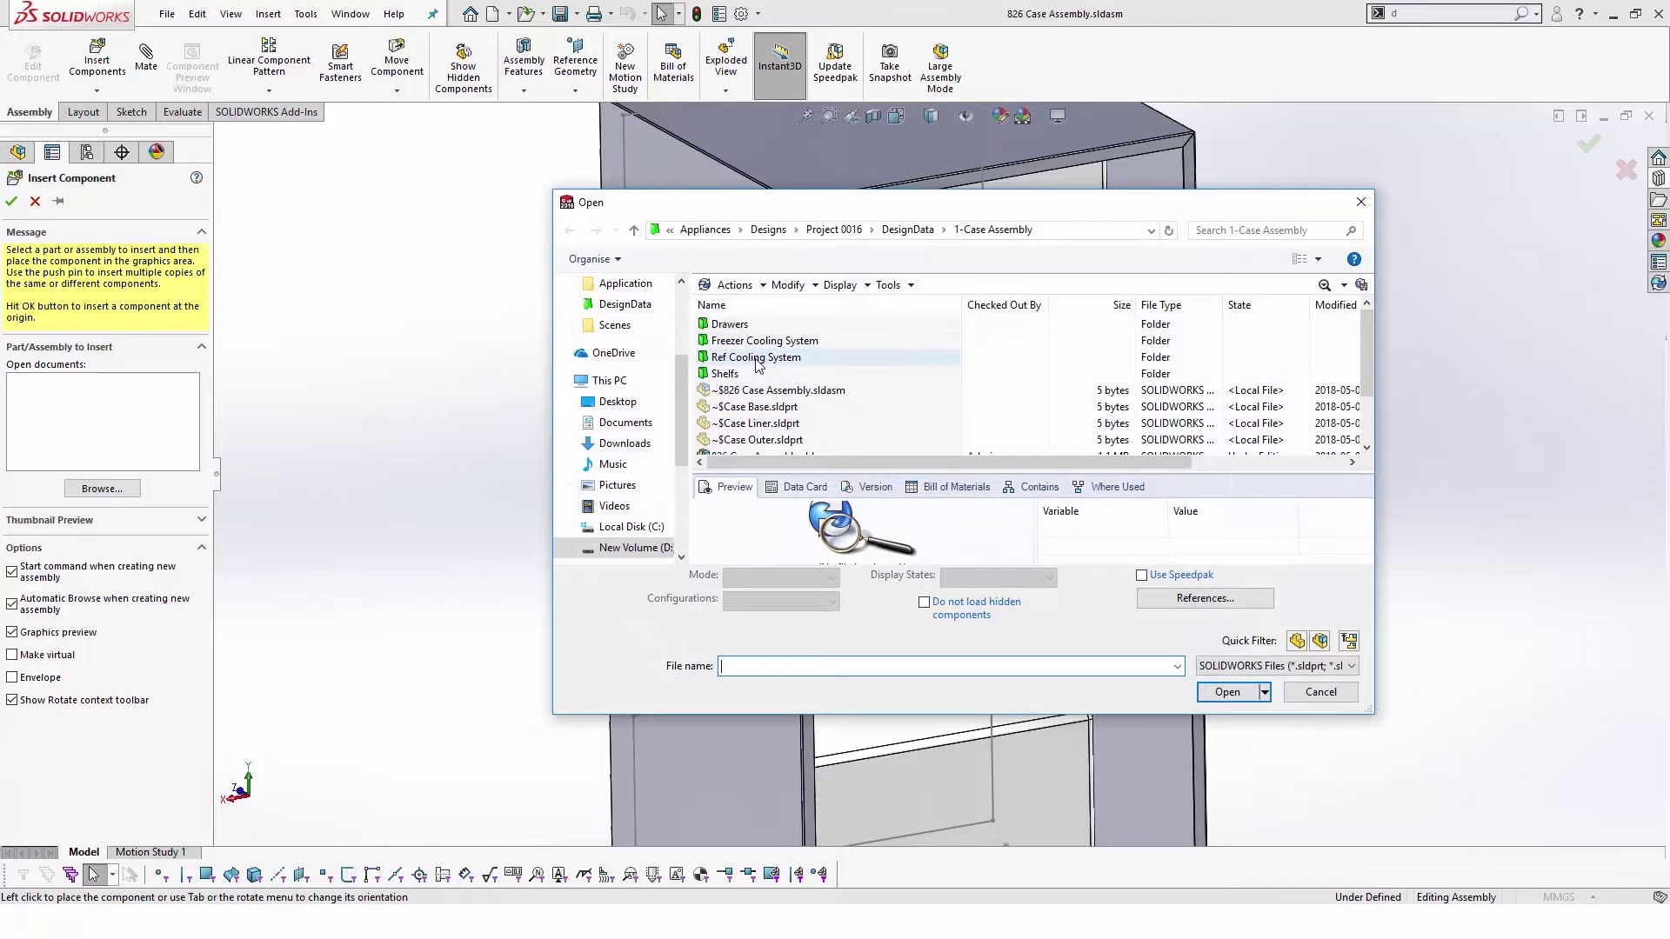
double_click(755, 358)
left_click(1320, 641)
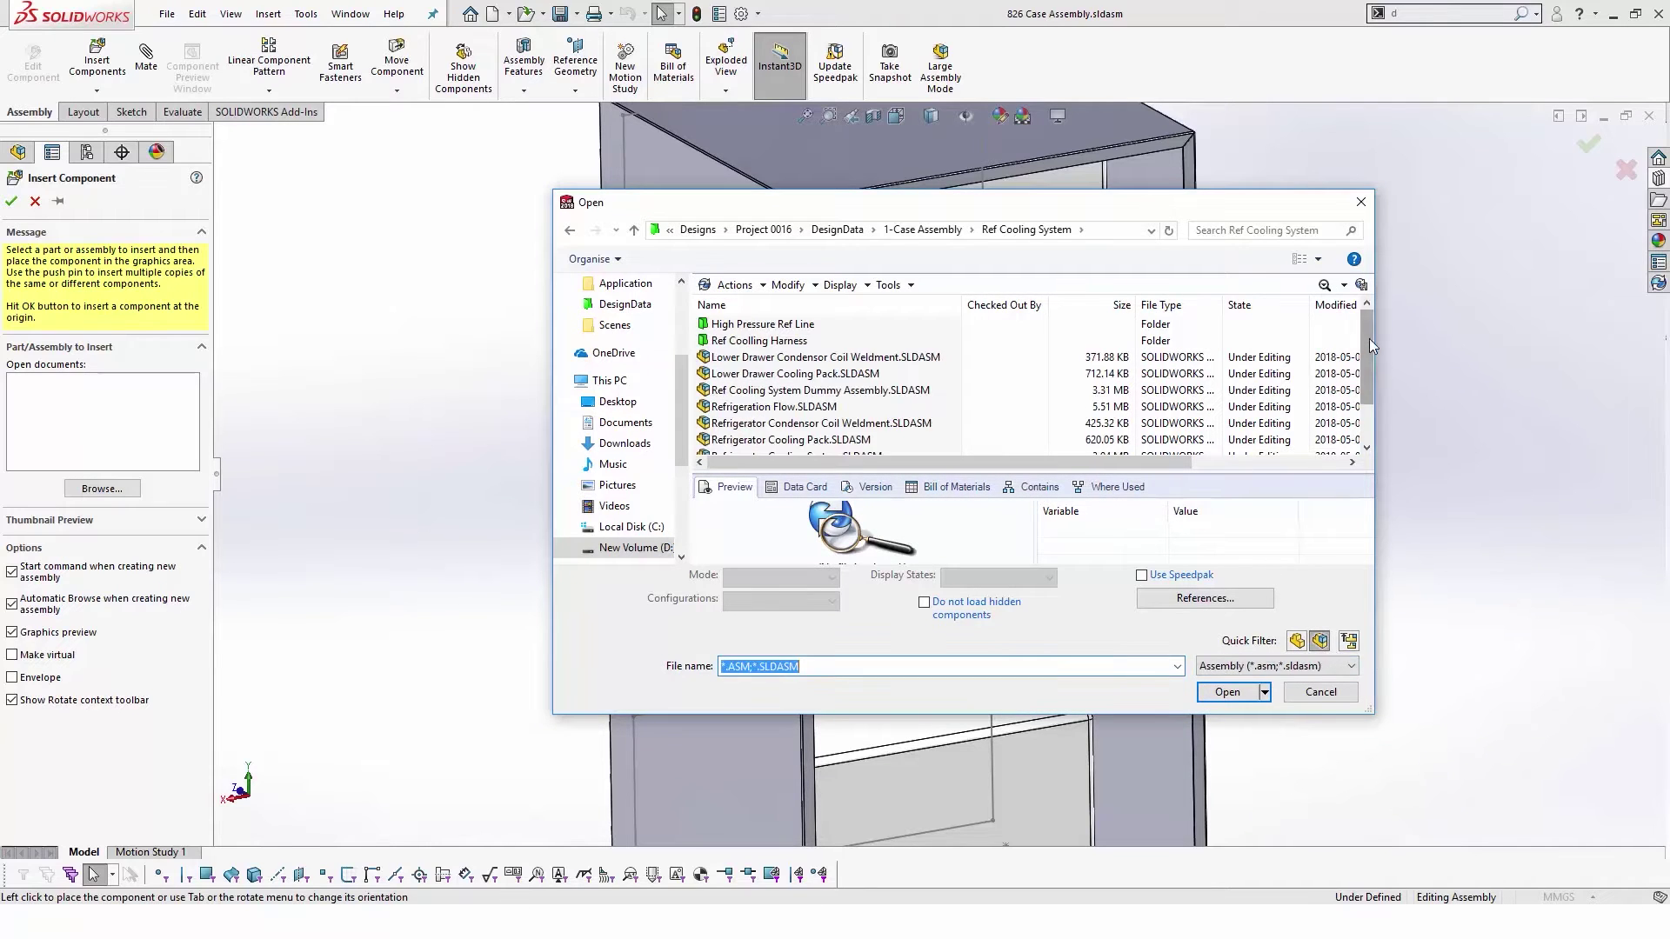
scroll(1369, 337, "down", 1)
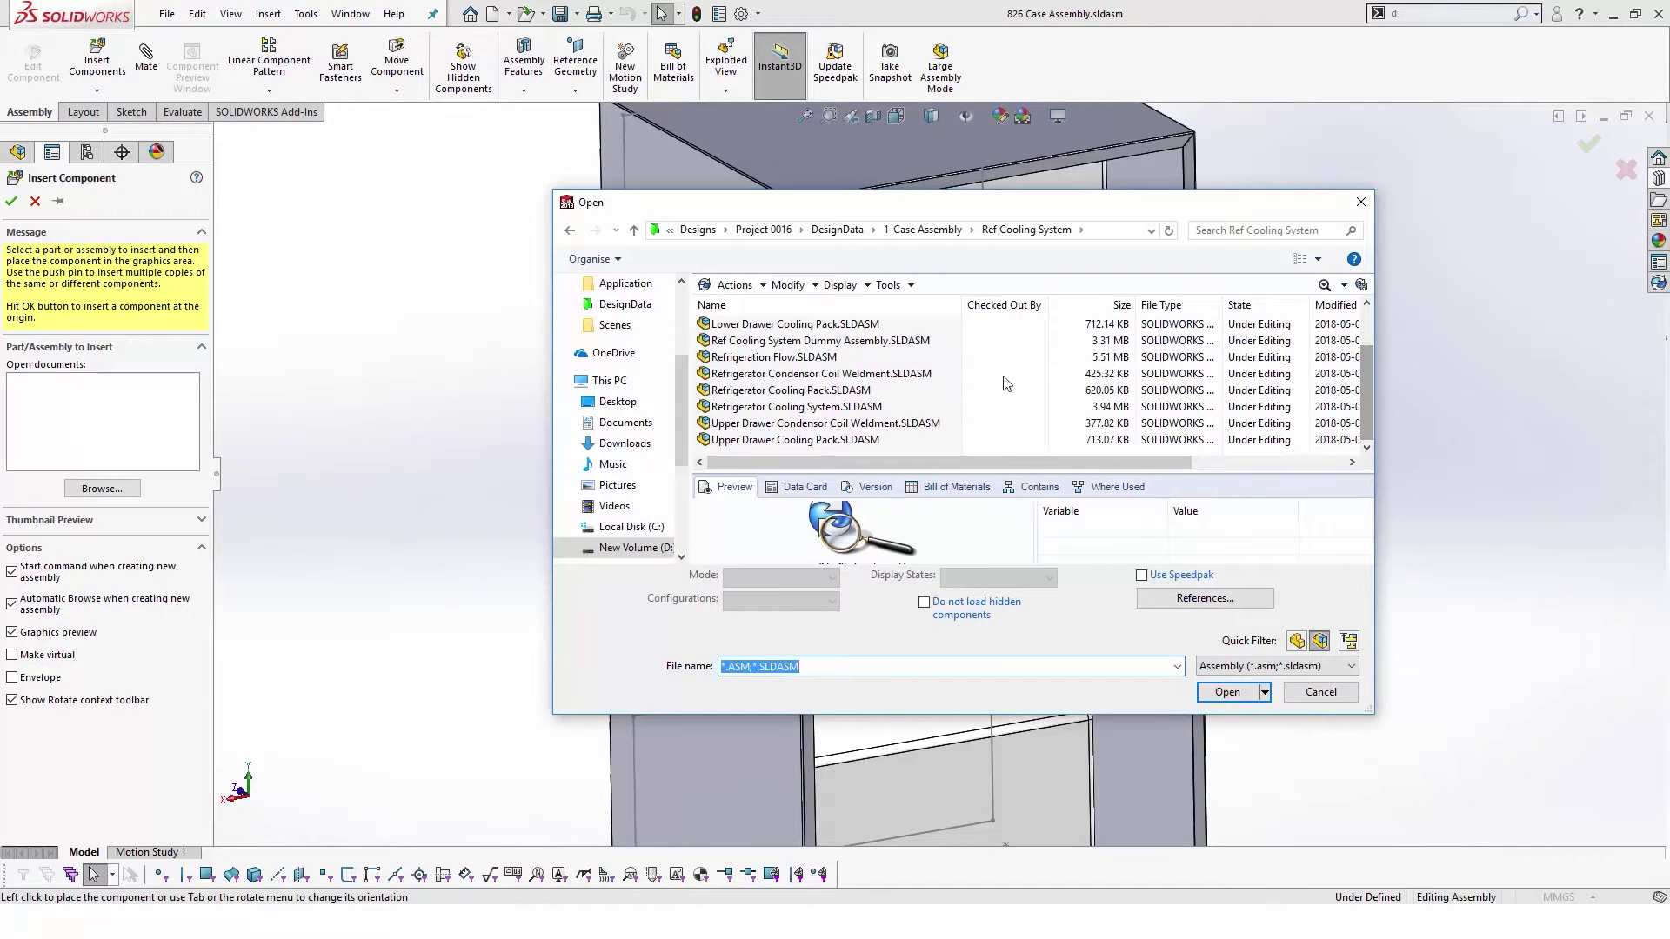
left_click(775, 407)
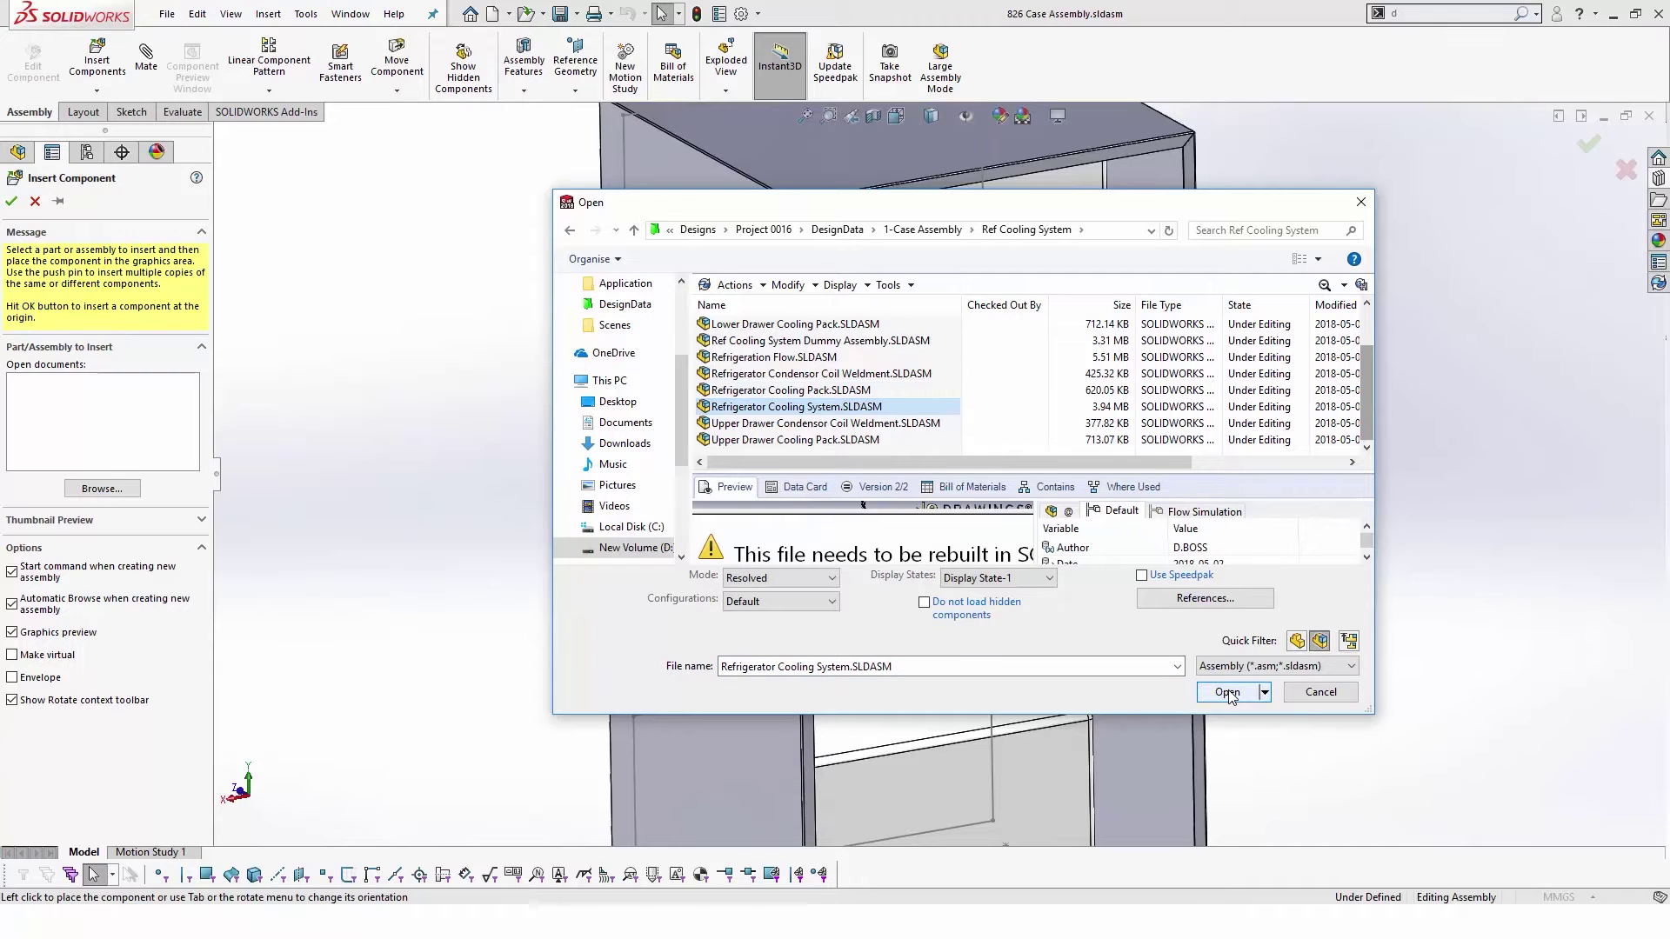
left_click(1226, 693)
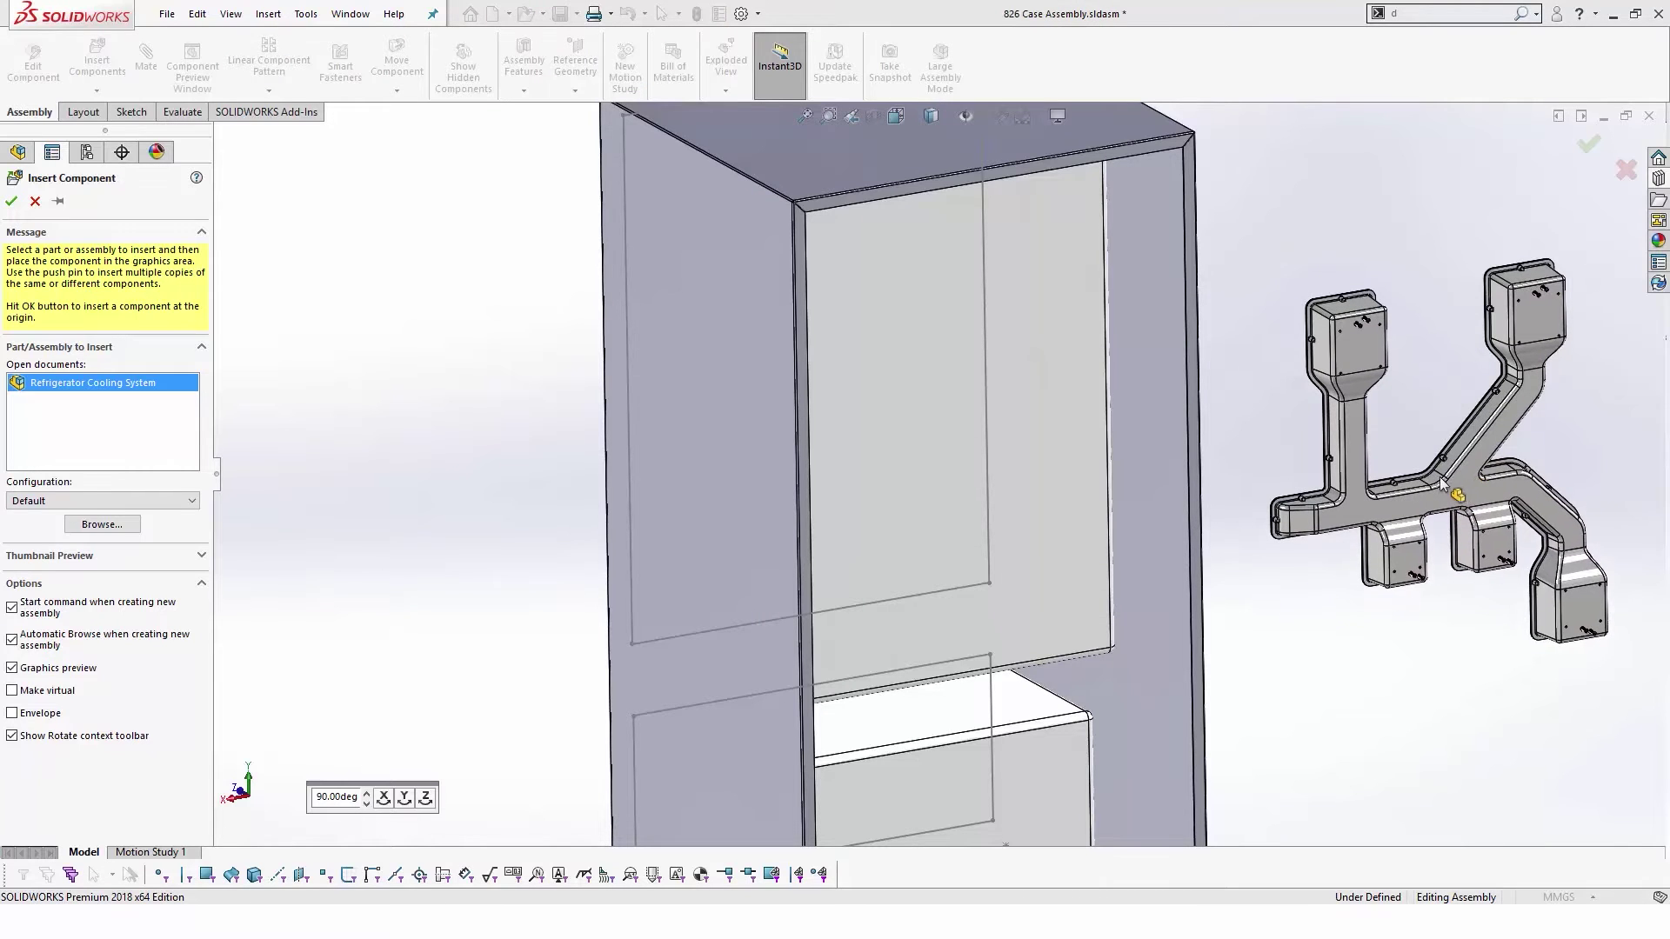
left_click(1367, 409)
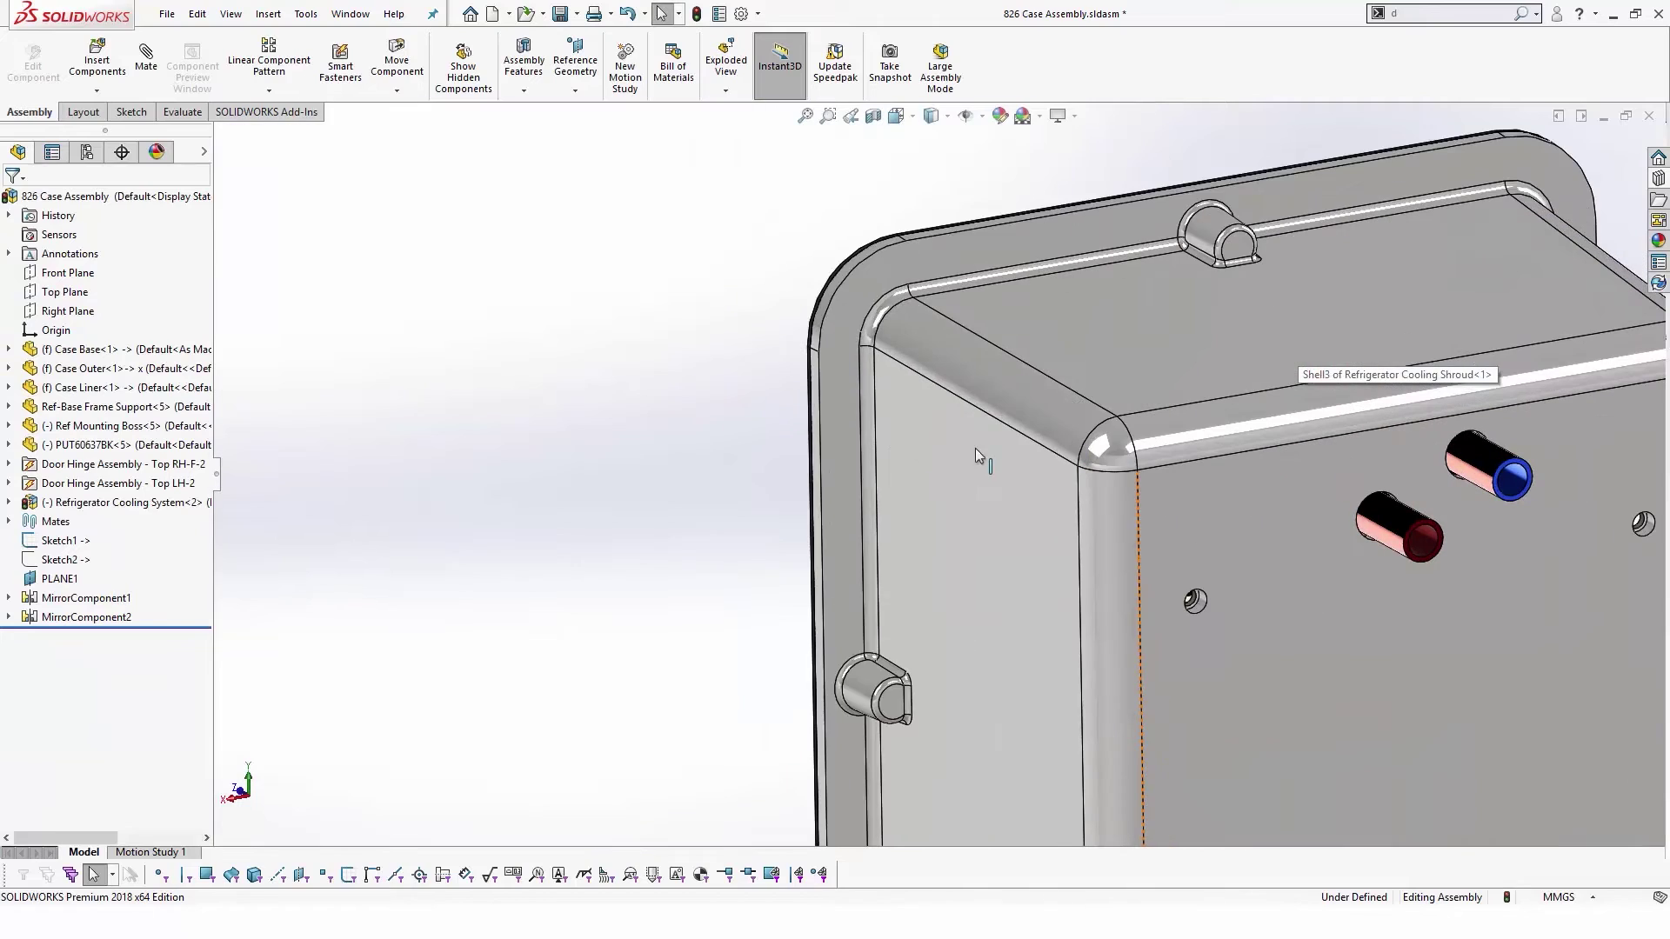
- Add a coincident mate between the cooling shroud's flange face and the Case Liner's back face
left_click(829, 409)
right_click(835, 392)
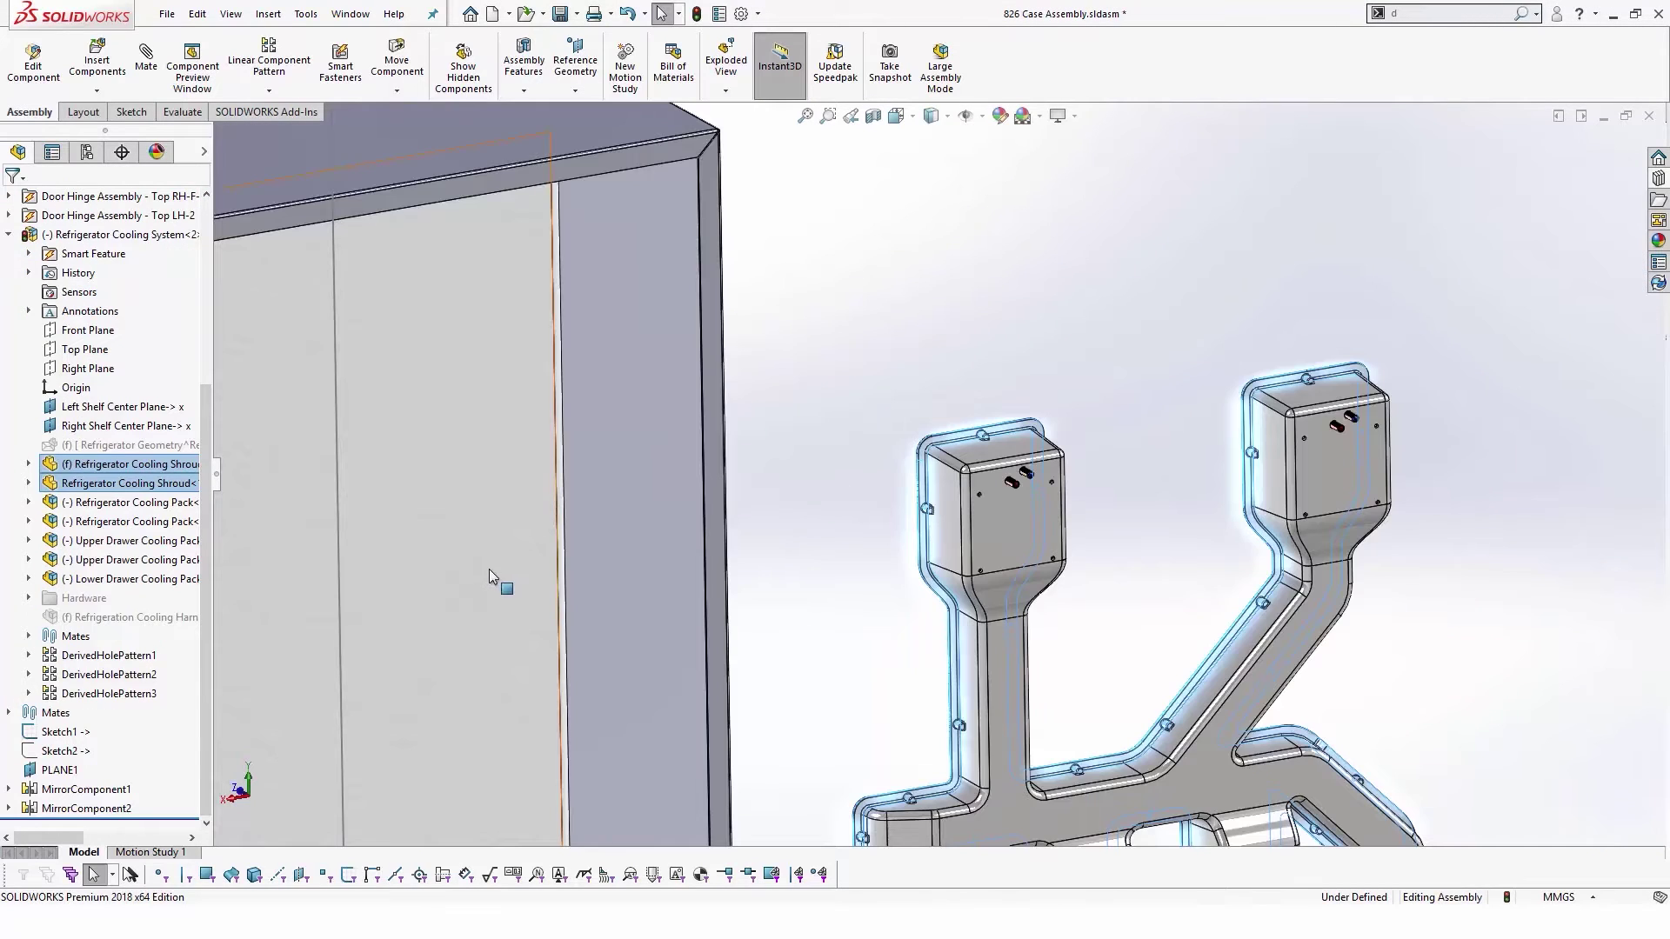
left_click(492, 566)
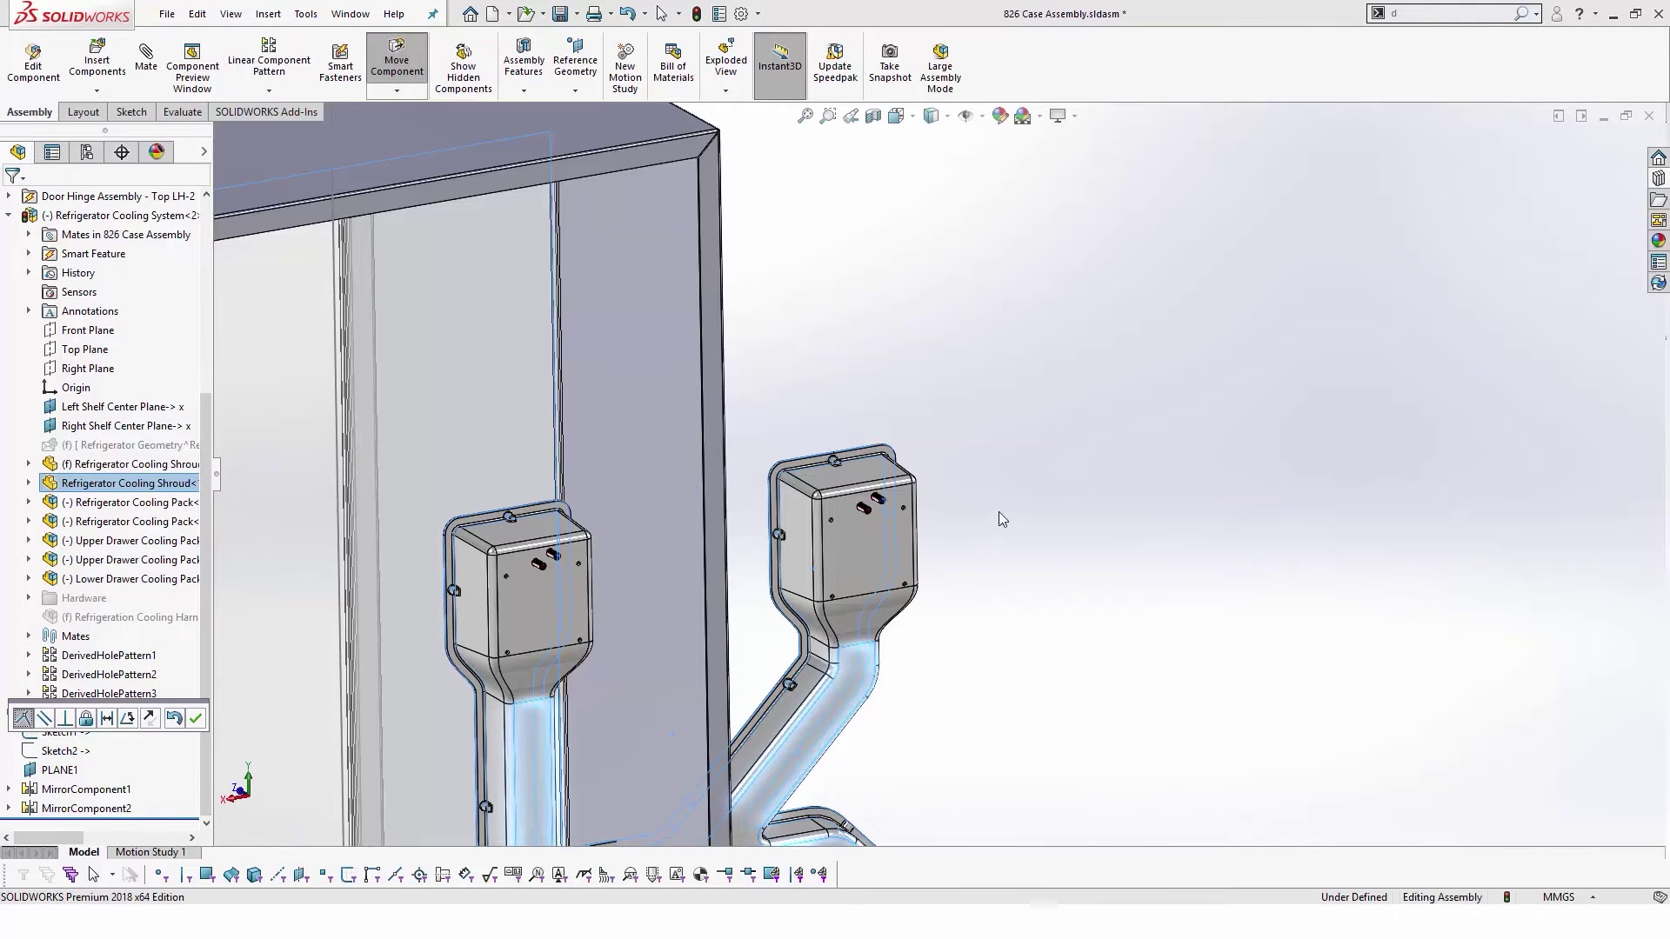
left_click(199, 725)
- Slide the cooling system across the Case Liner's back so it sits behind the upper compartment
scroll(696, 479, "up", 5)
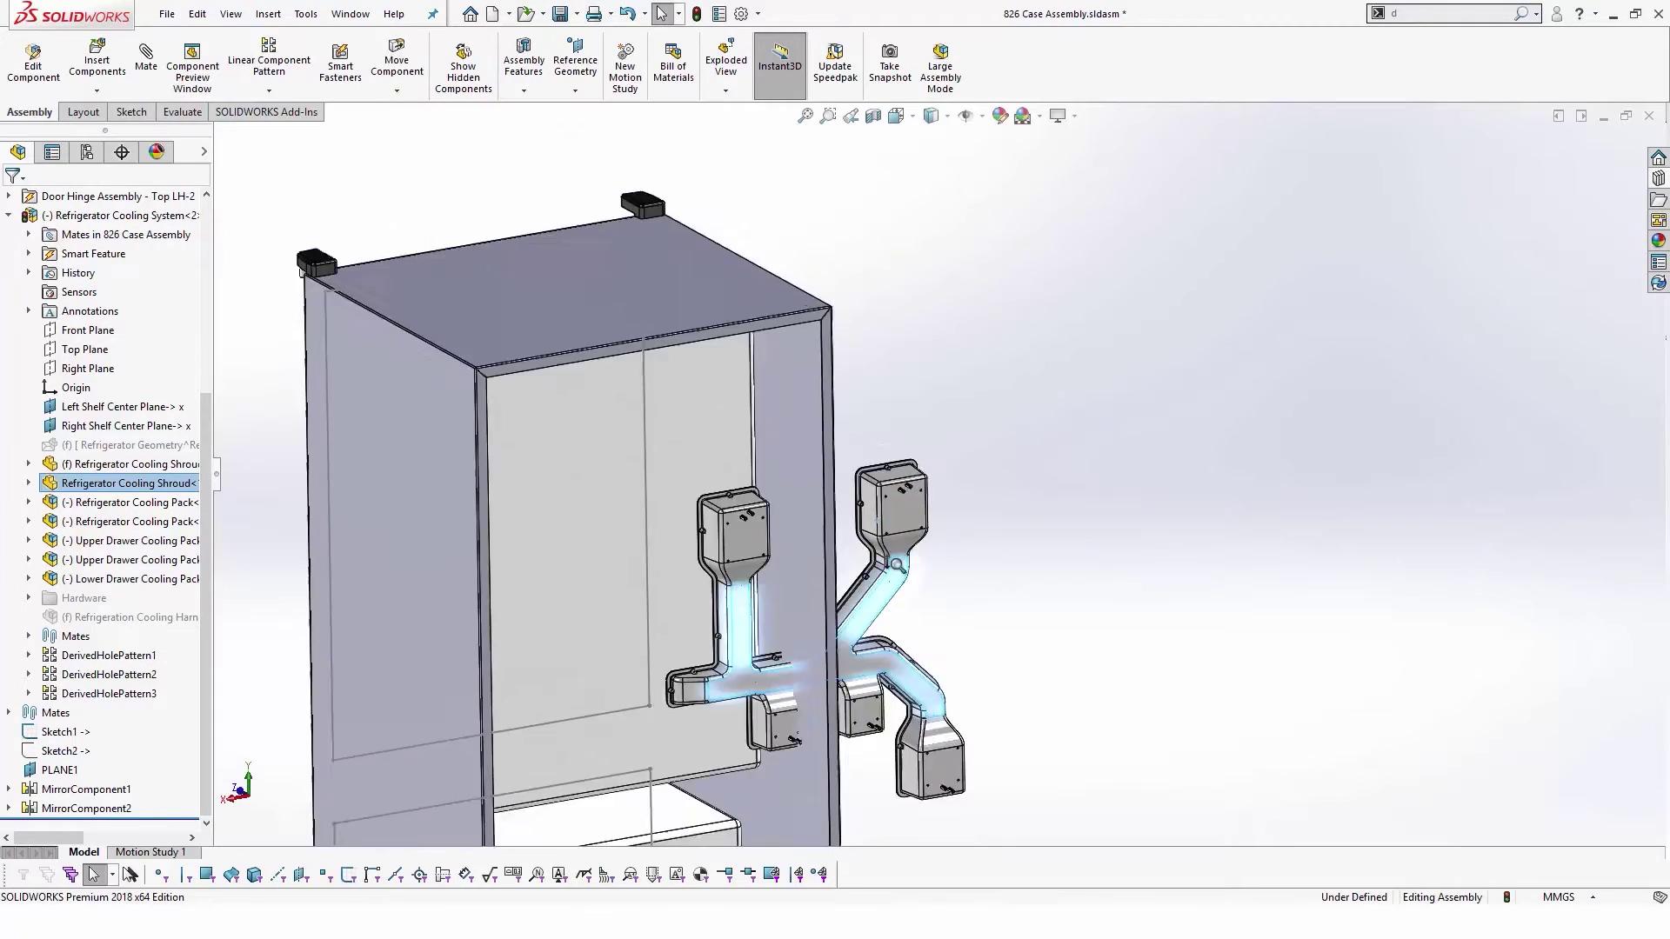
scroll(893, 546, "down", 4)
left_click_drag(893, 546, 623, 485)
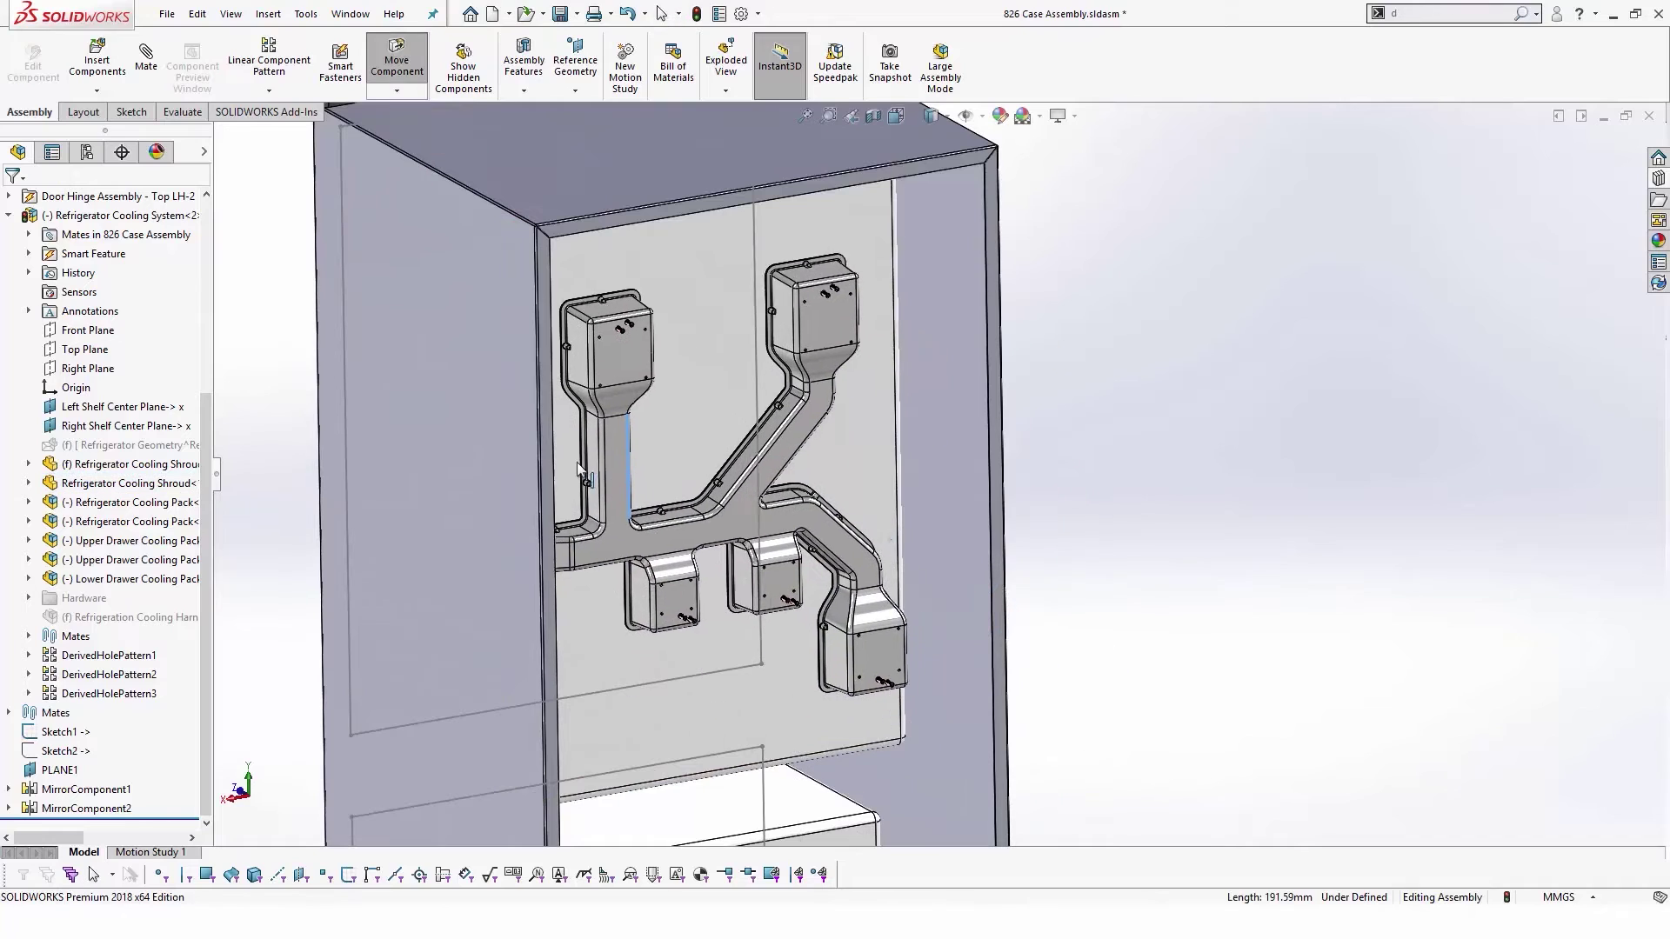
- Insert all smart feature cuts of the Refrigerator Cooling System into the Case Liner, using the upper compartment's inner back face as reference
scroll(623, 486, "down", 4)
left_click(649, 476)
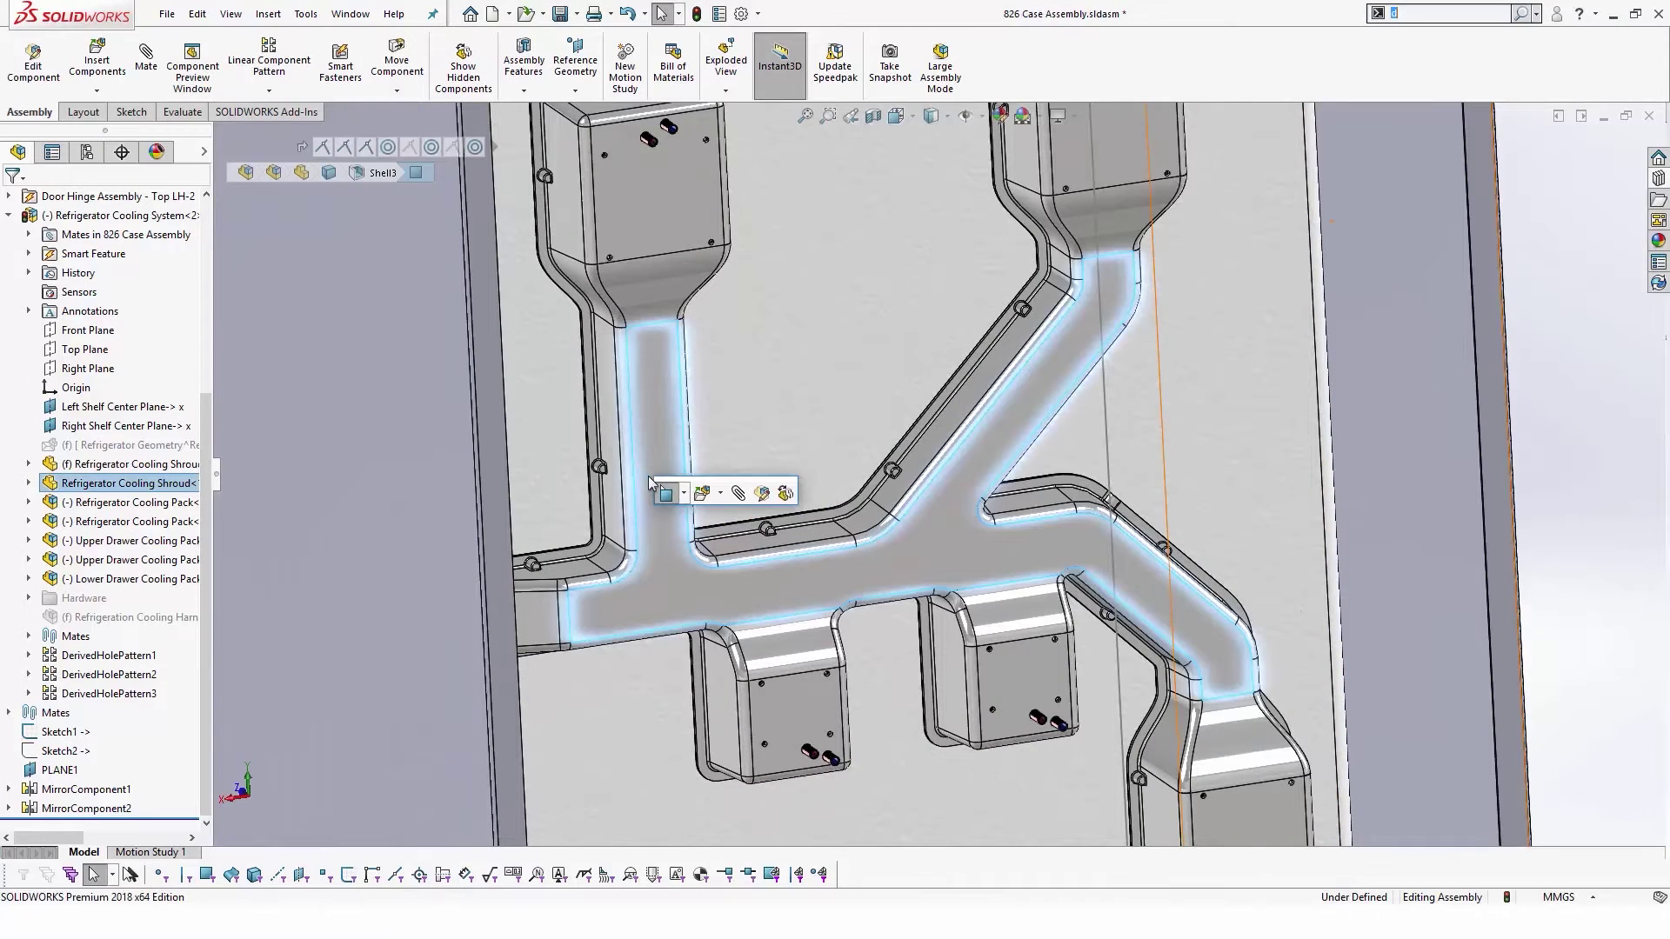
key("d")
left_click(693, 456)
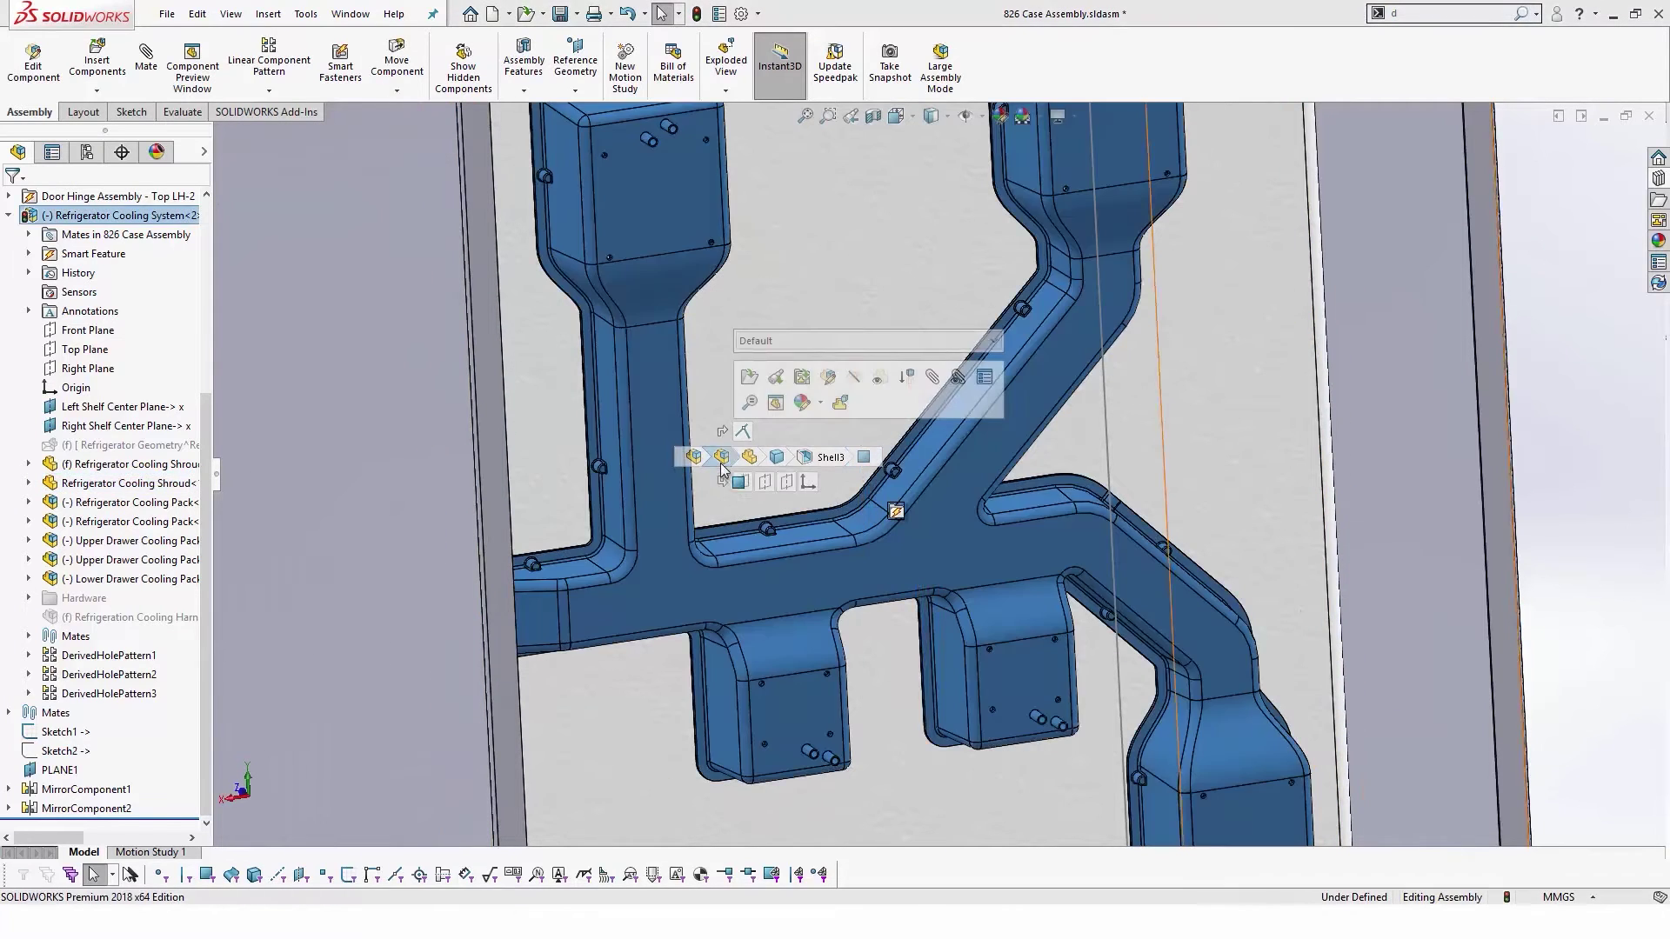
left_click(896, 511)
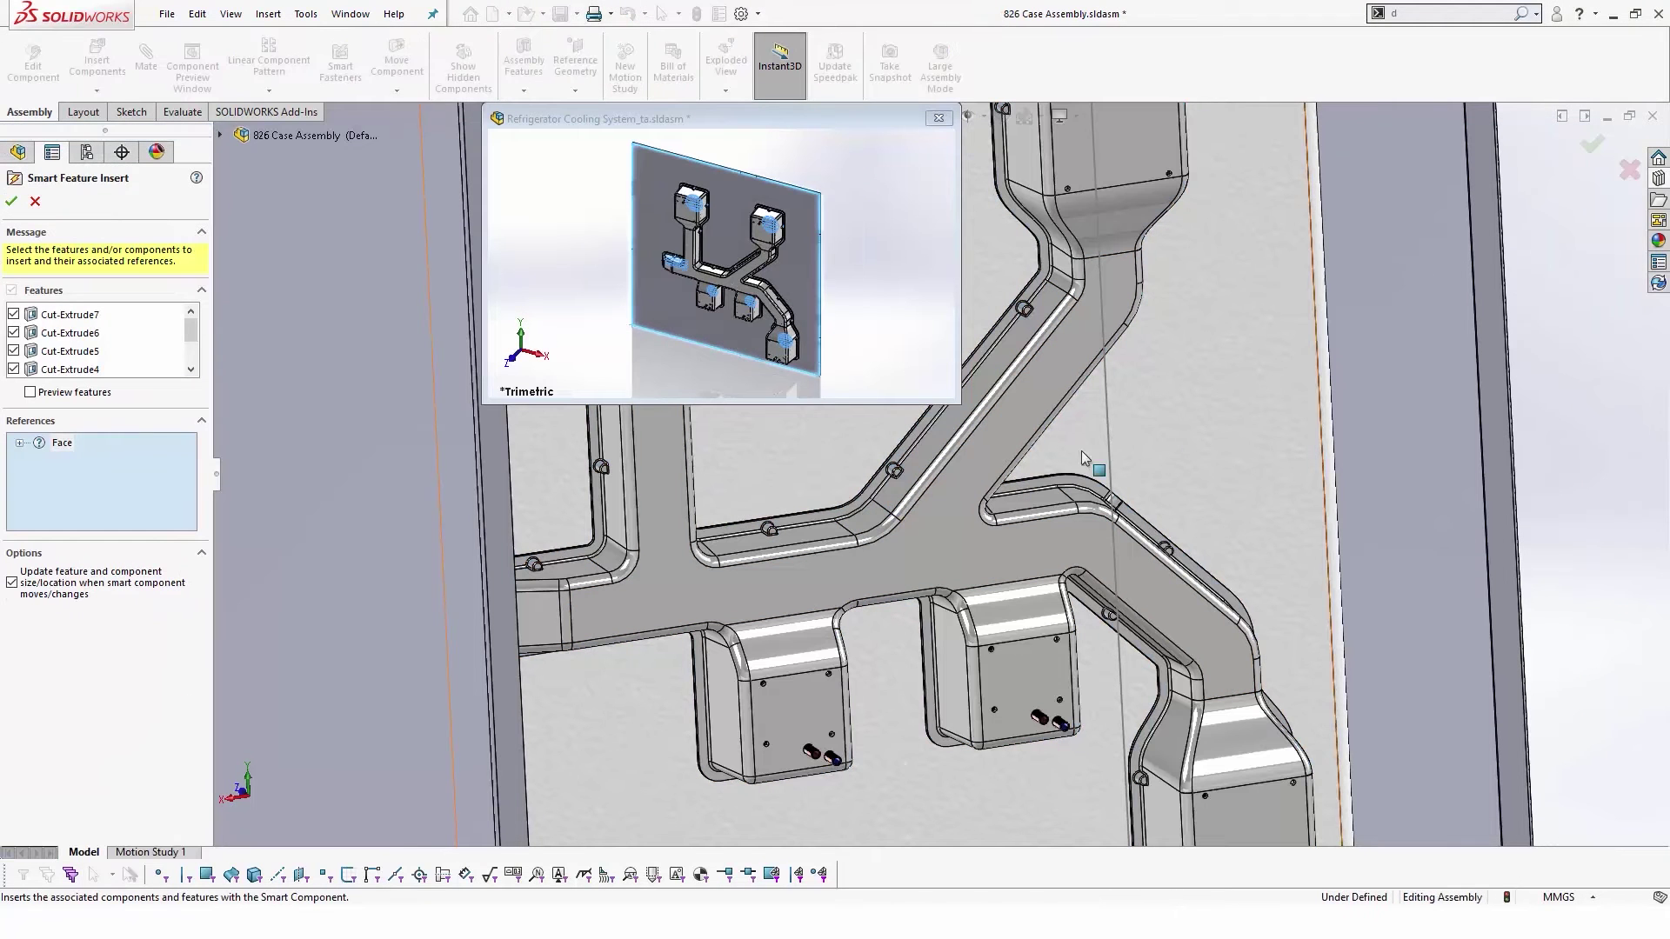
middle_click_drag(1063, 505, 809, 122)
left_click(809, 122)
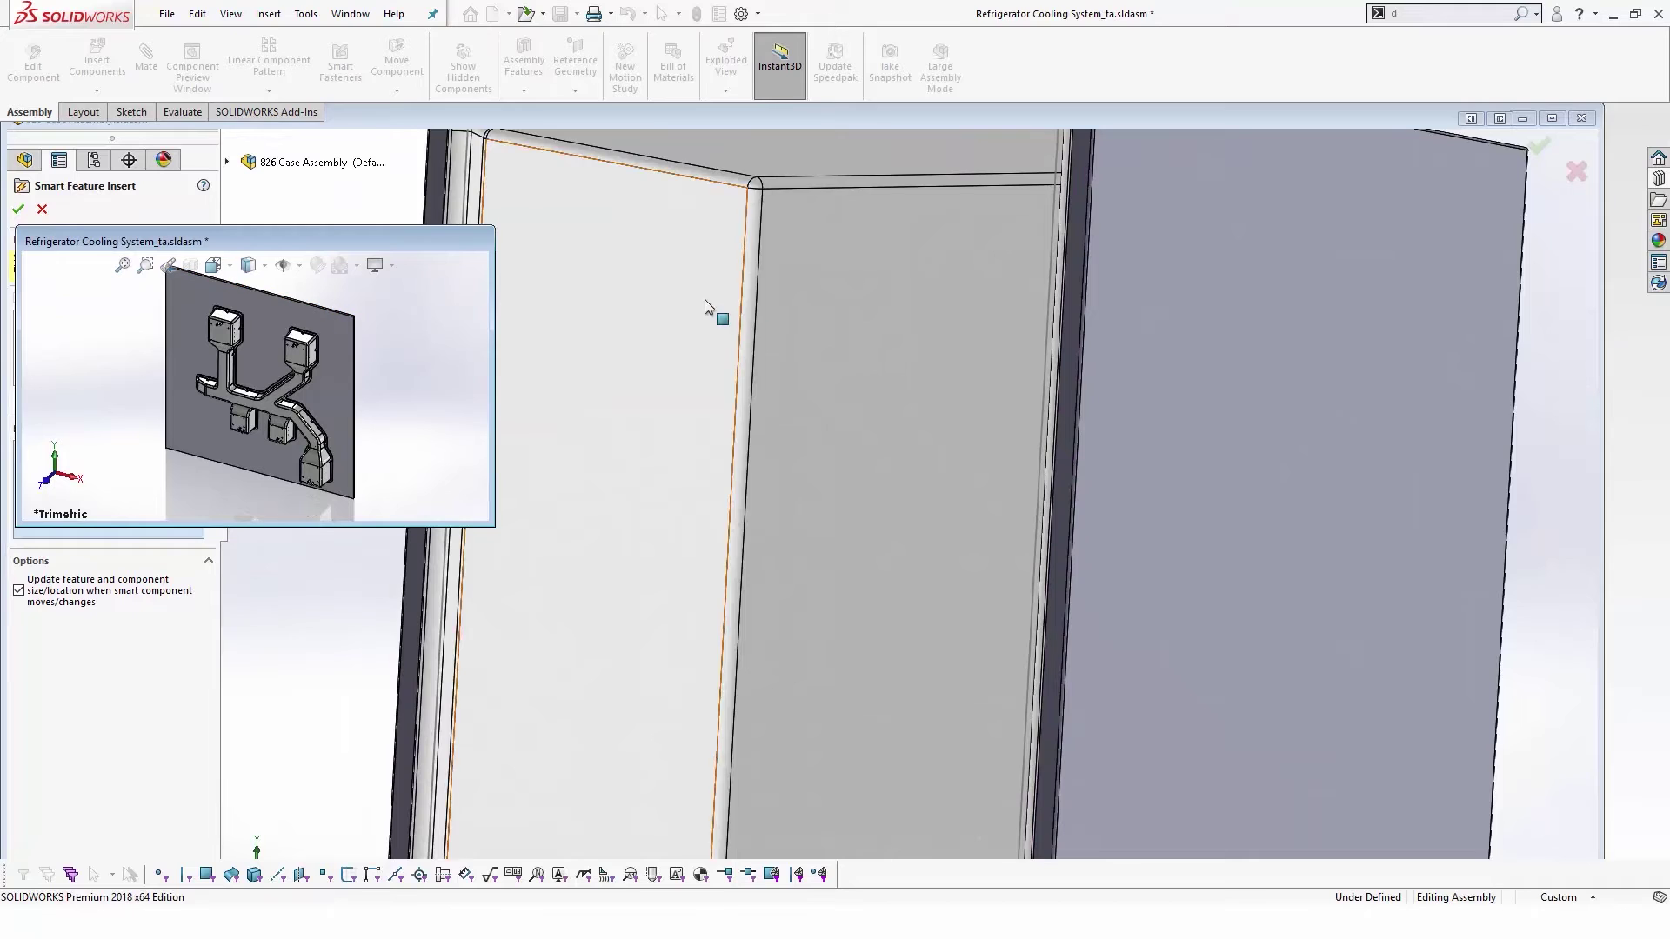
left_click(705, 299)
scroll(810, 435, "up", 3)
left_click(365, 250)
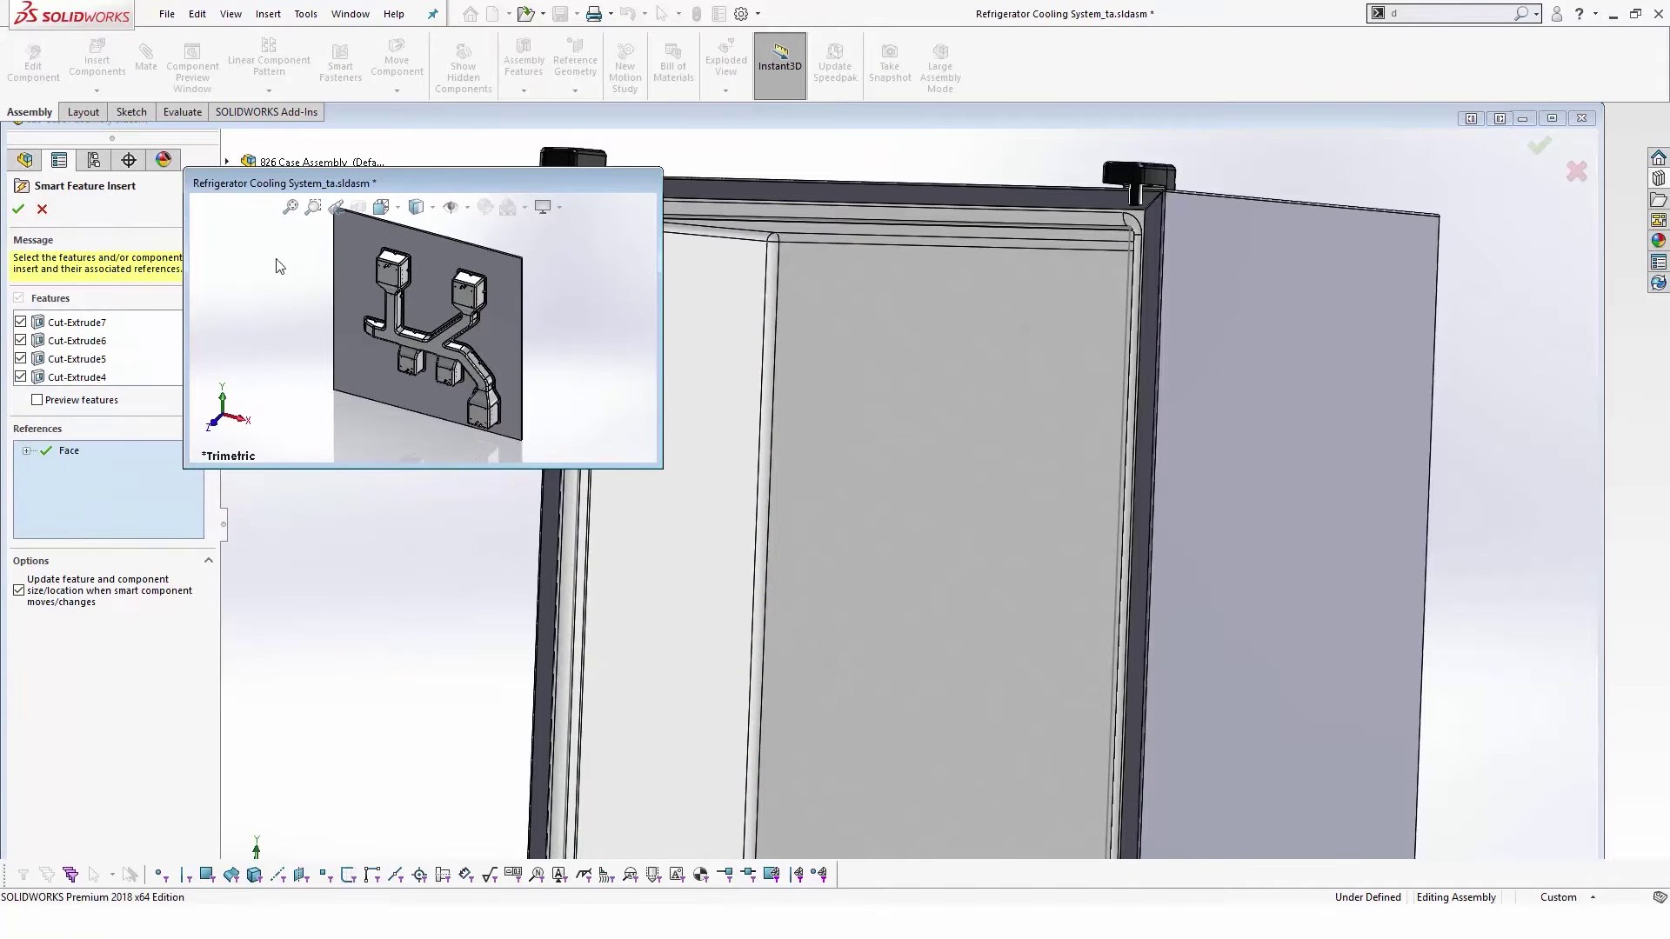
left_click(17, 210)
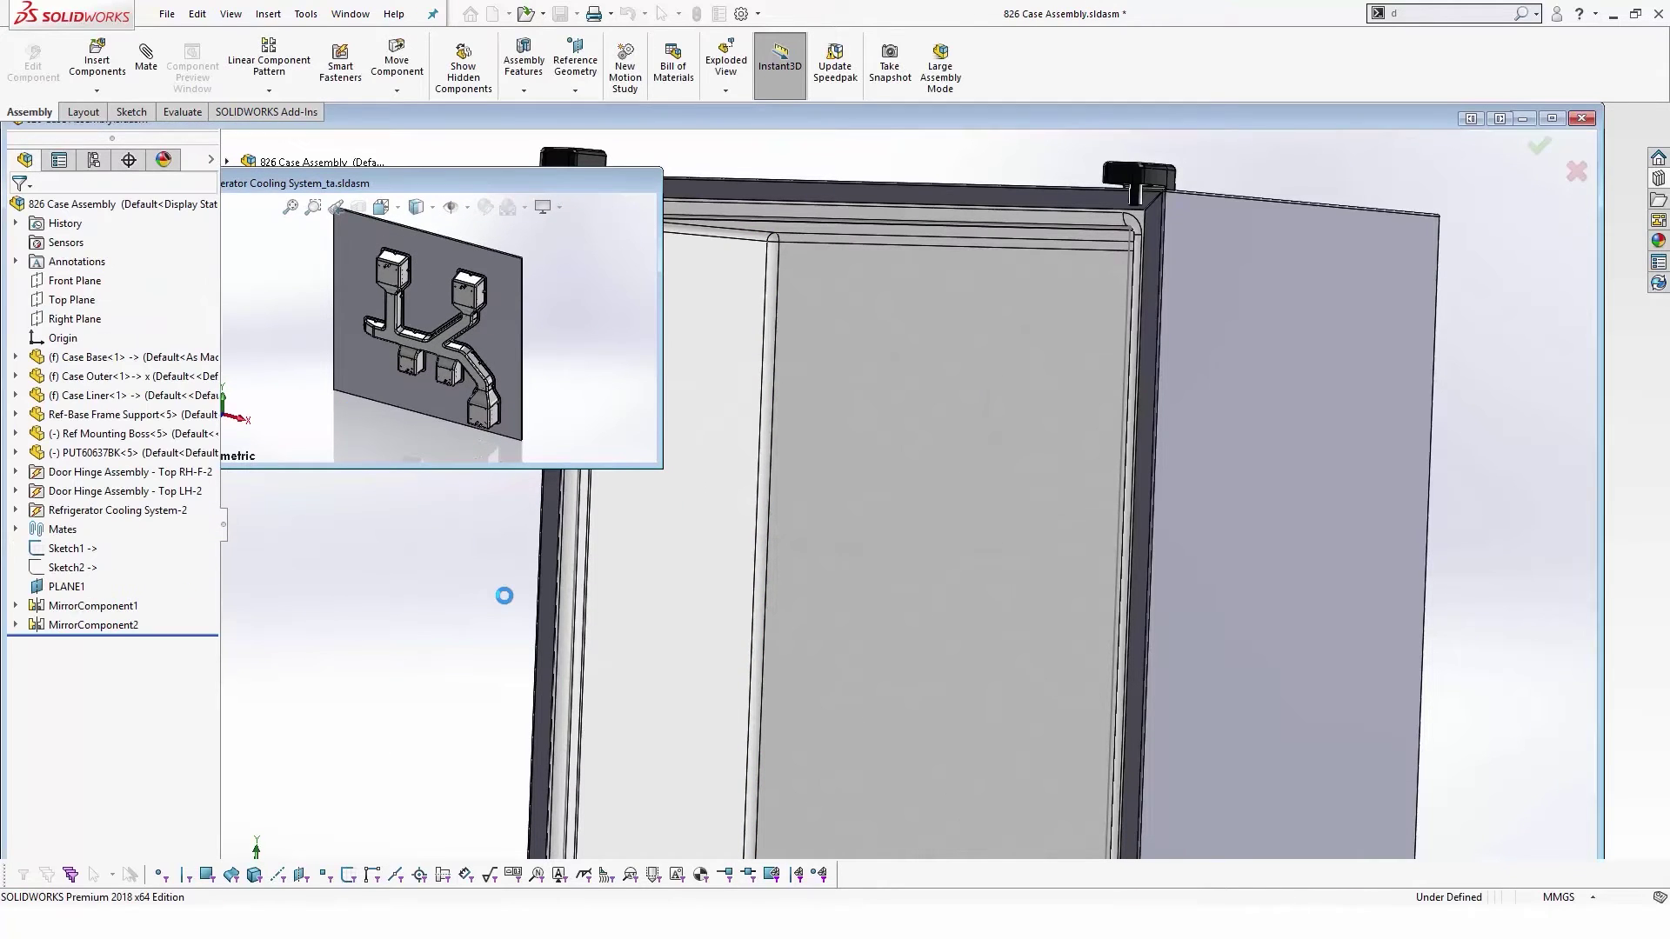
middle_click_drag(1013, 694, 930, 683)
key("ctrl+2")
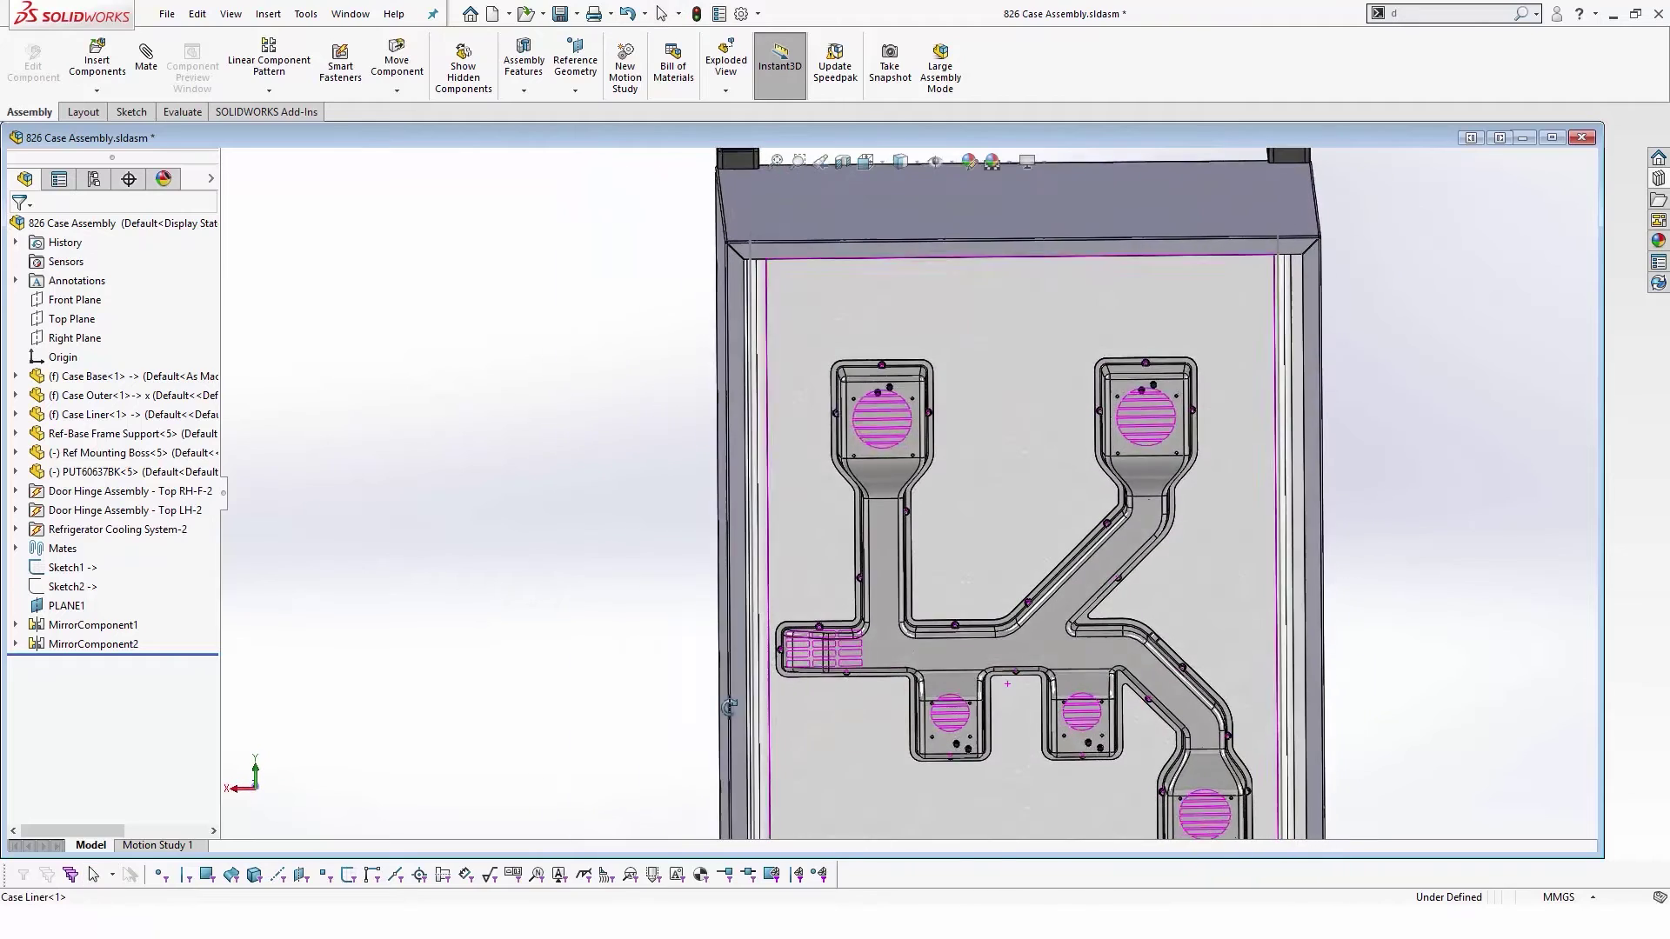
scroll(915, 612, "down", 3)
left_click(906, 619)
scroll(906, 618, "down", 2)
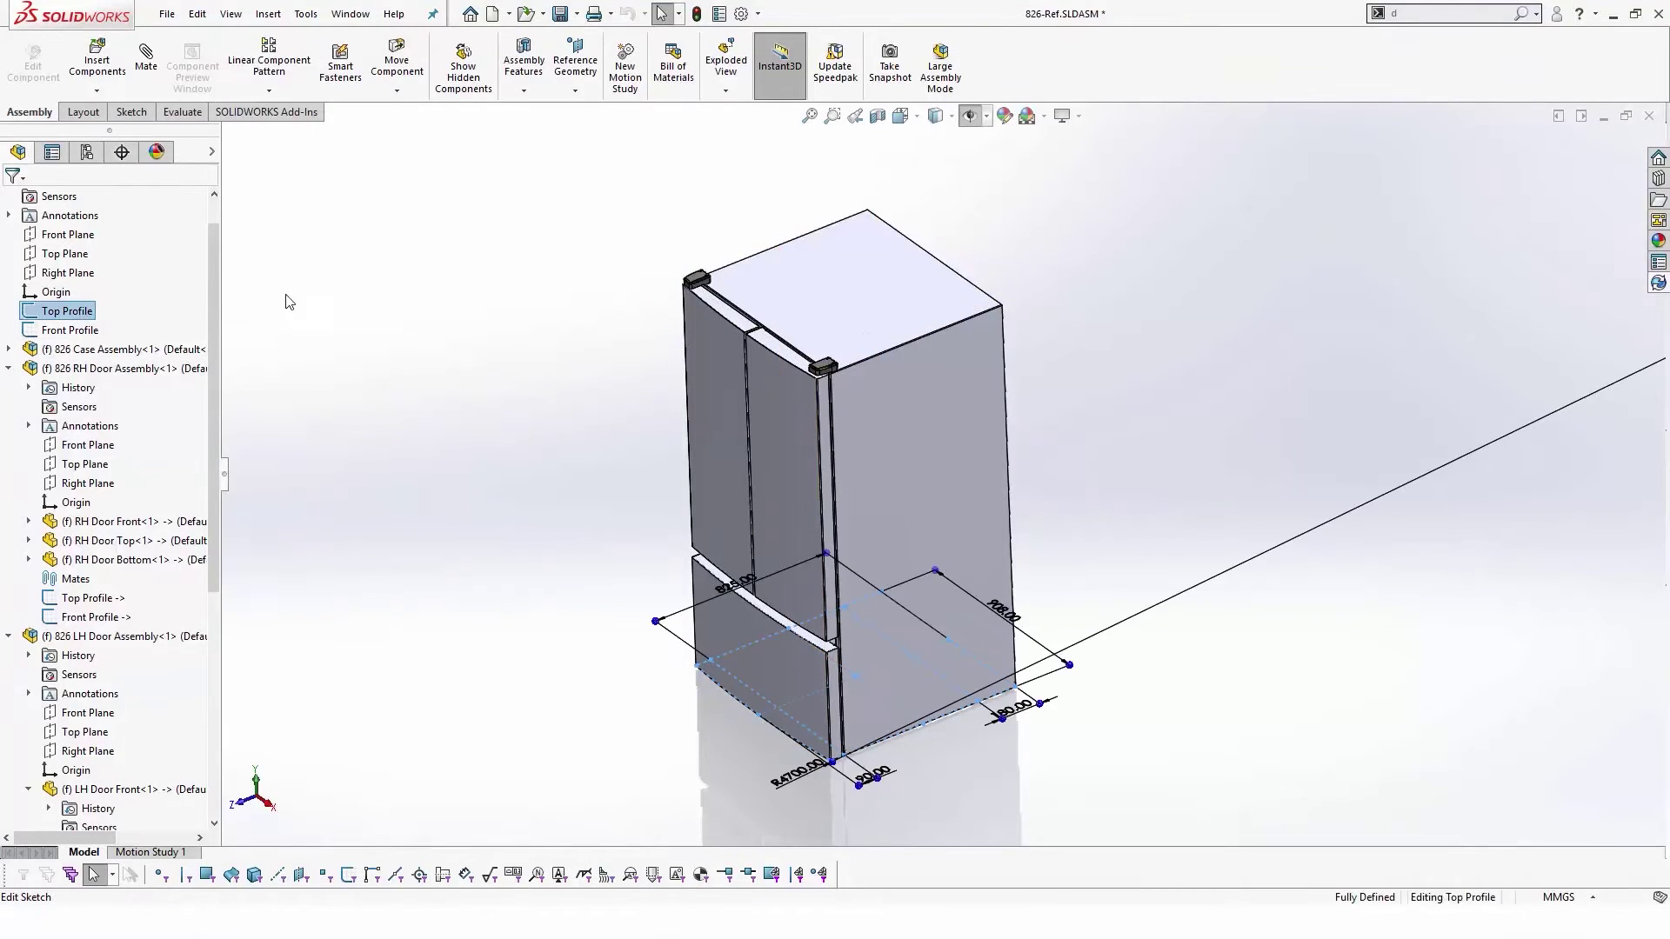
- In the 826-Ref assembly's Top Profile sketch, set the width to 1200 mm and the depth to 925 mm, and update the refrigerator
left_click(996, 614)
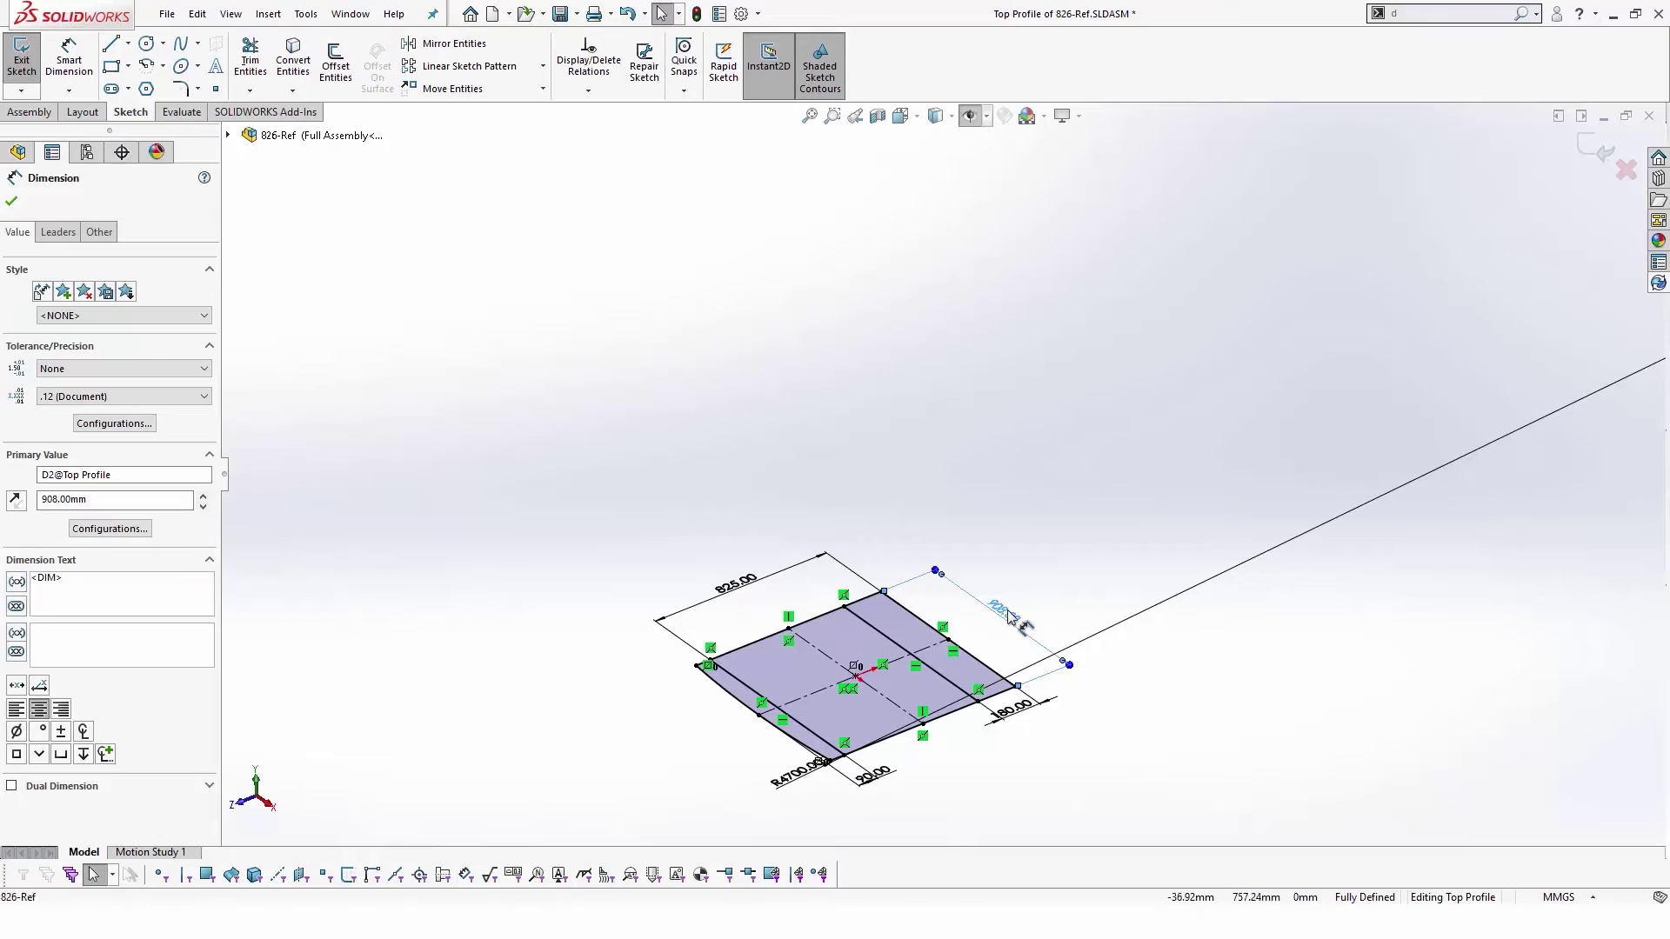
left_click(1004, 612)
key("Return")
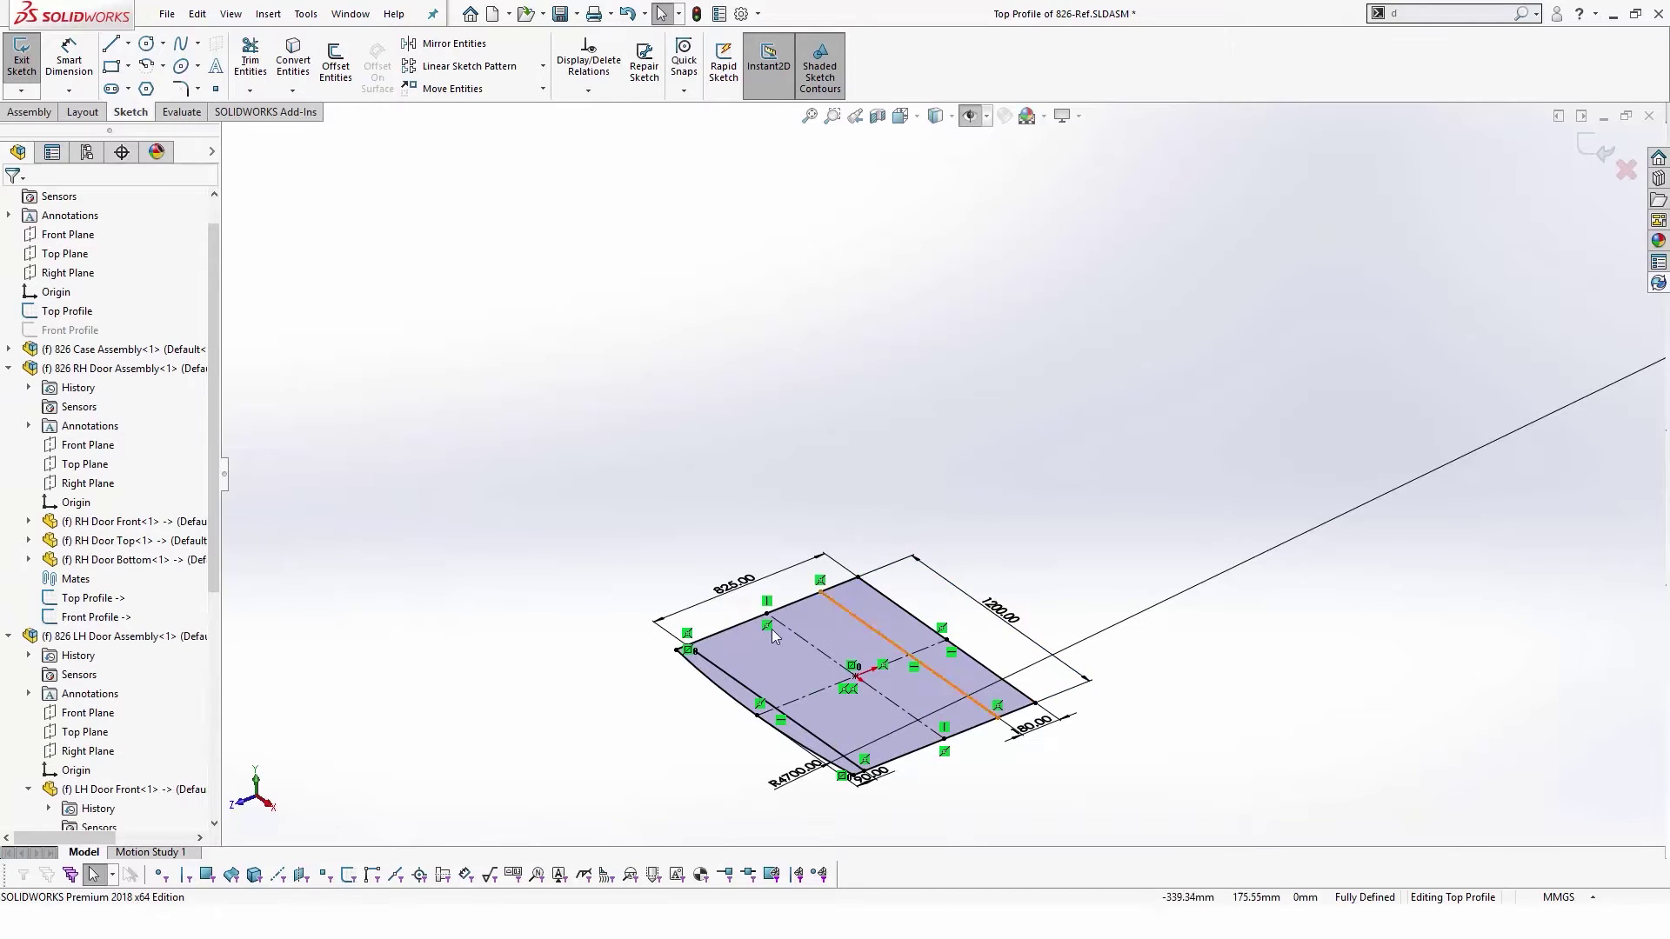
left_click(735, 594)
type("925")
key("Return")
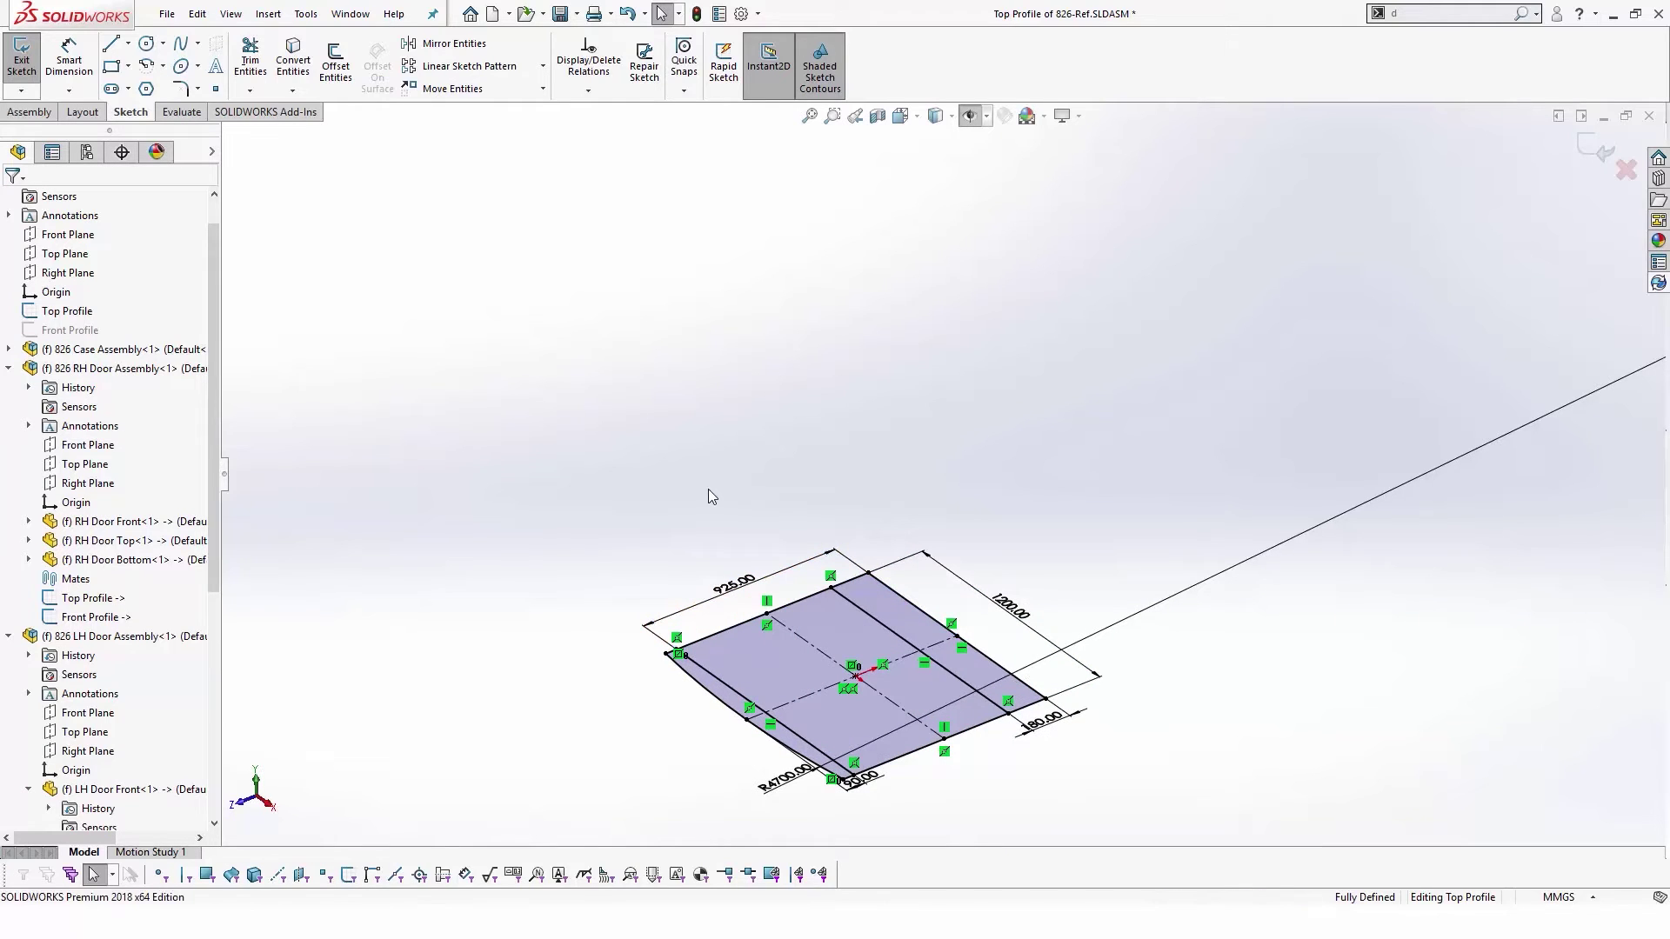
left_click(722, 506)
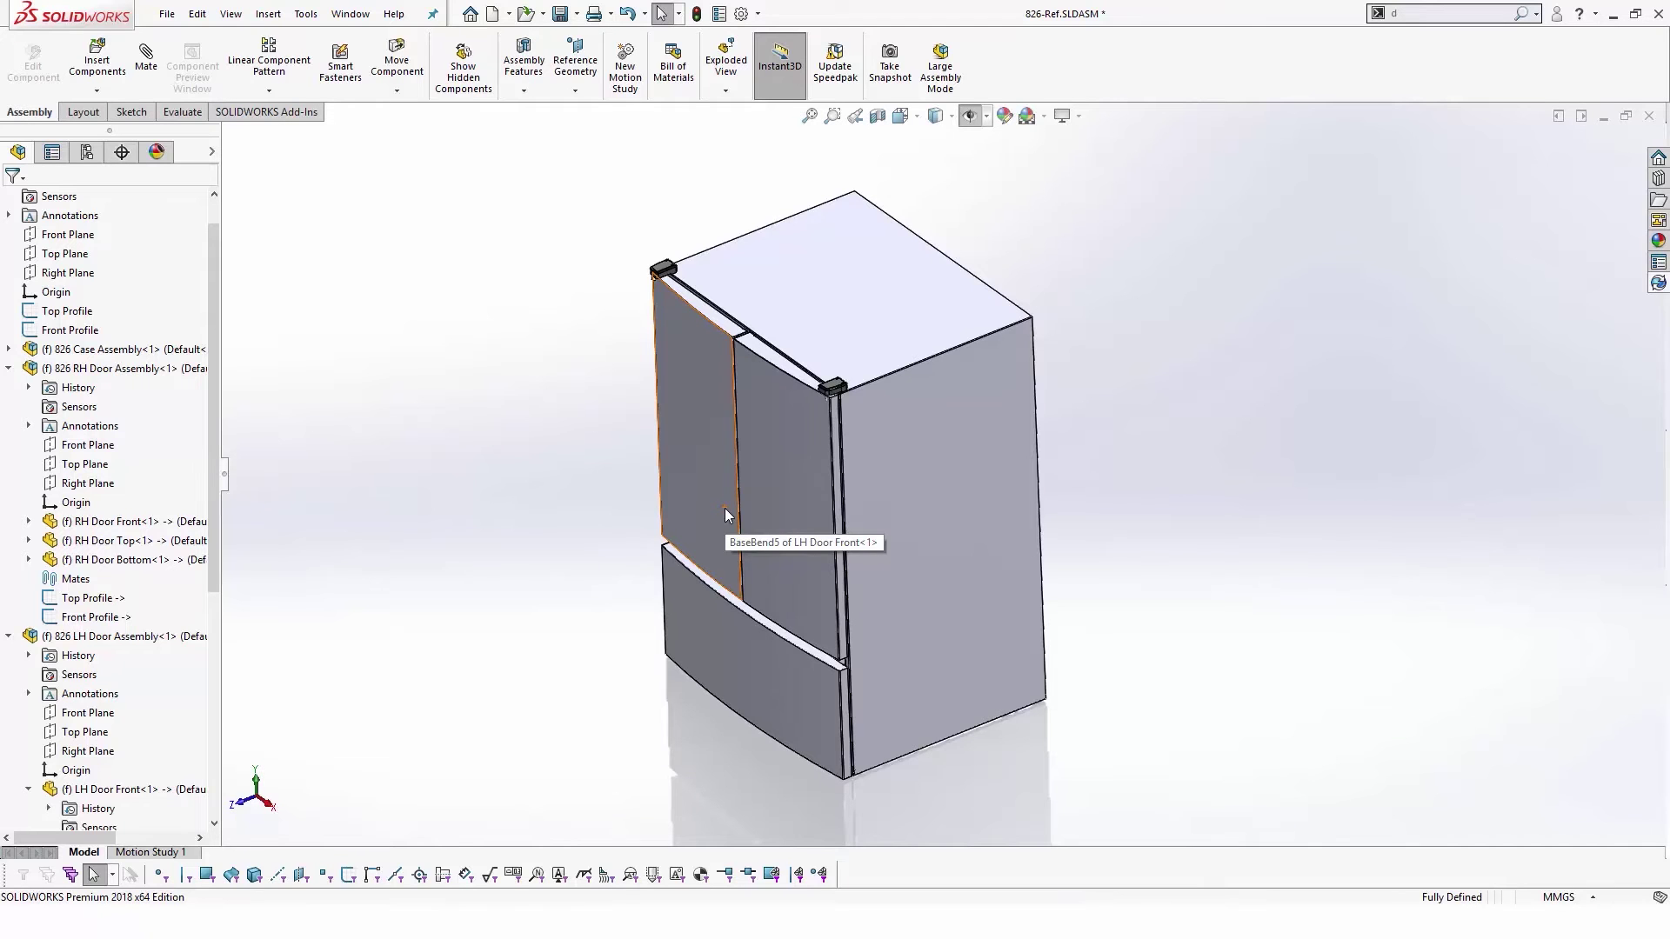
- View a section of the resized refrigerator assembly cut along the Right Plane at 0 mm offset to examine its interior
middle_click_drag(725, 515, 827, 212)
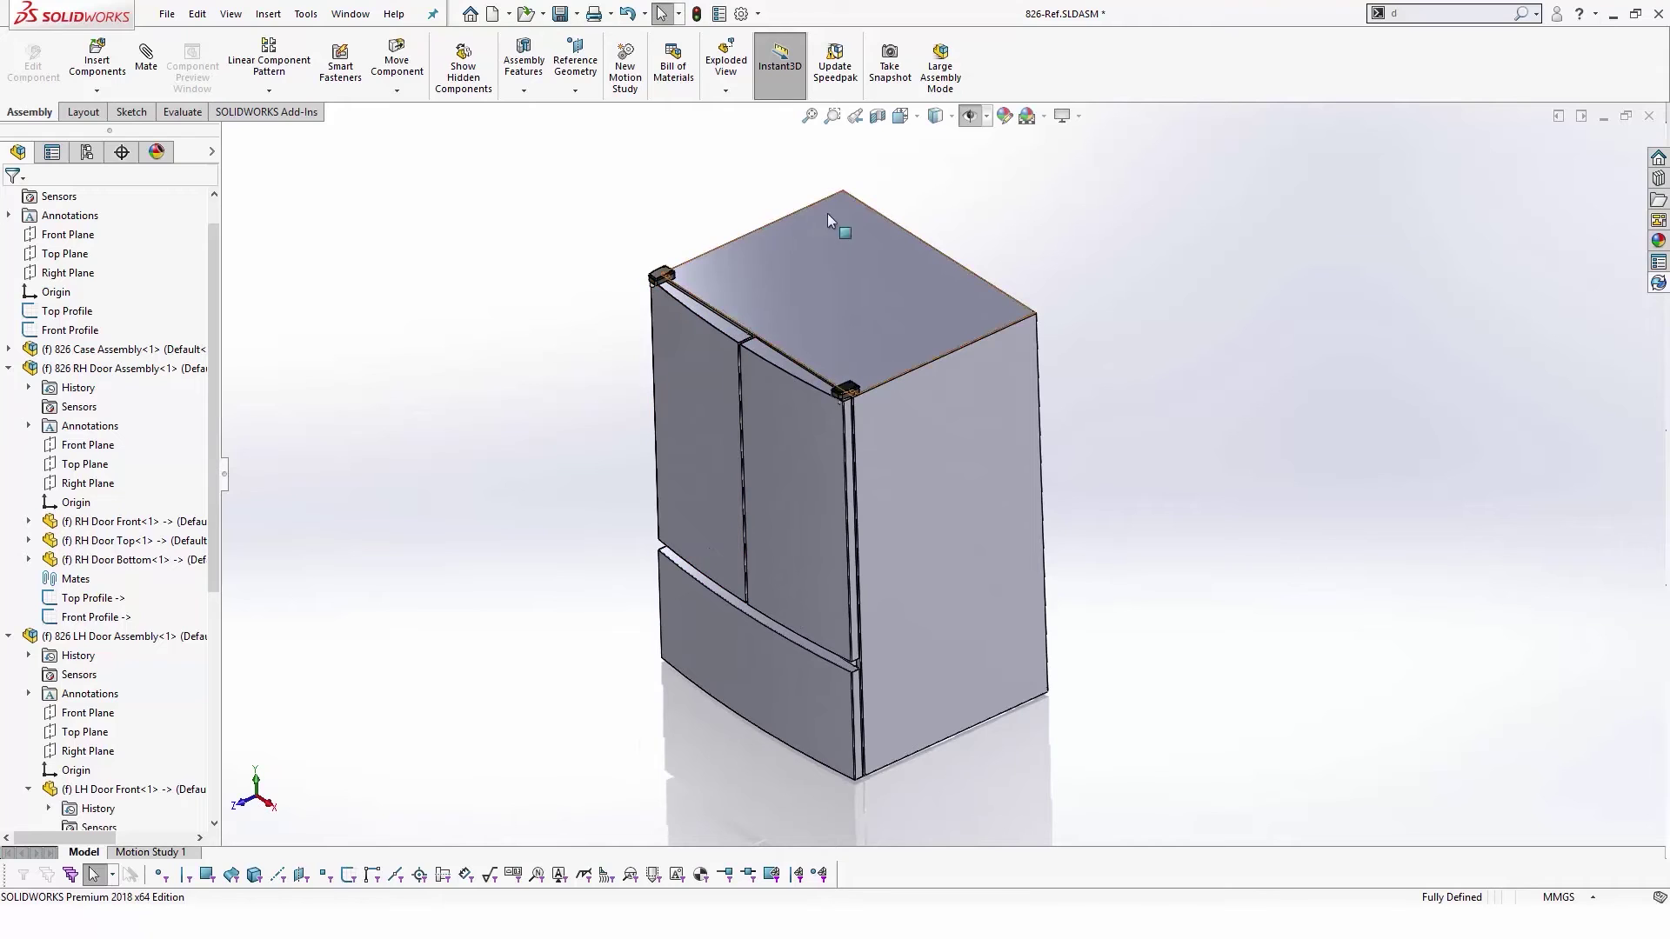
left_click(877, 116)
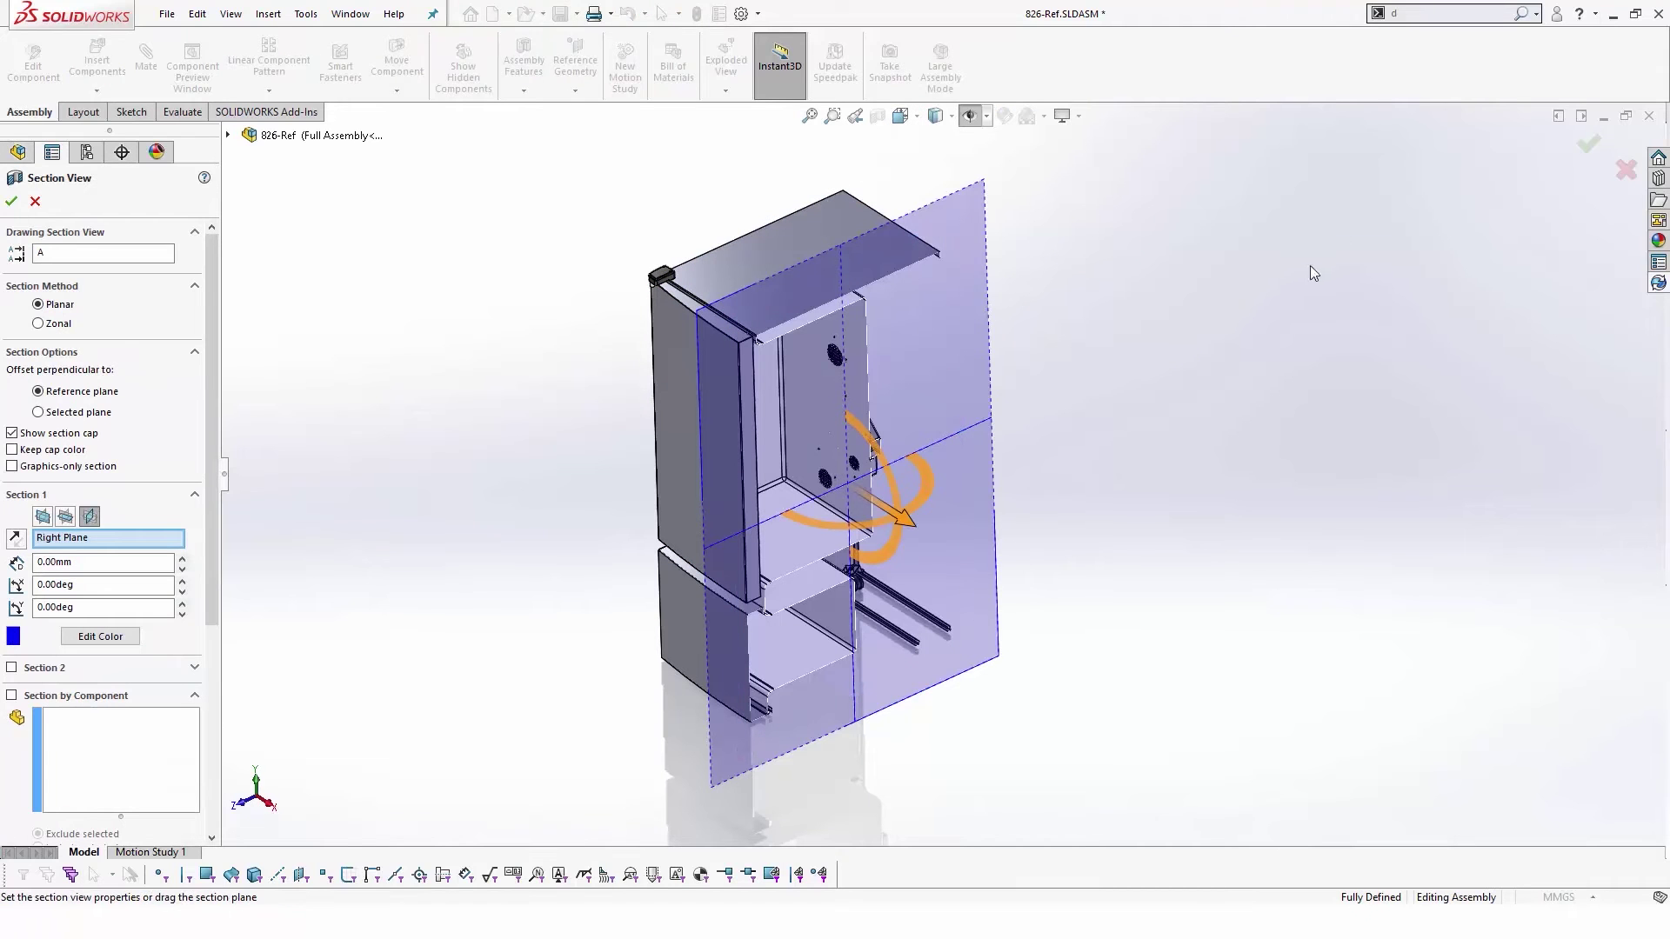
right_click(1189, 370)
left_click(1209, 364)
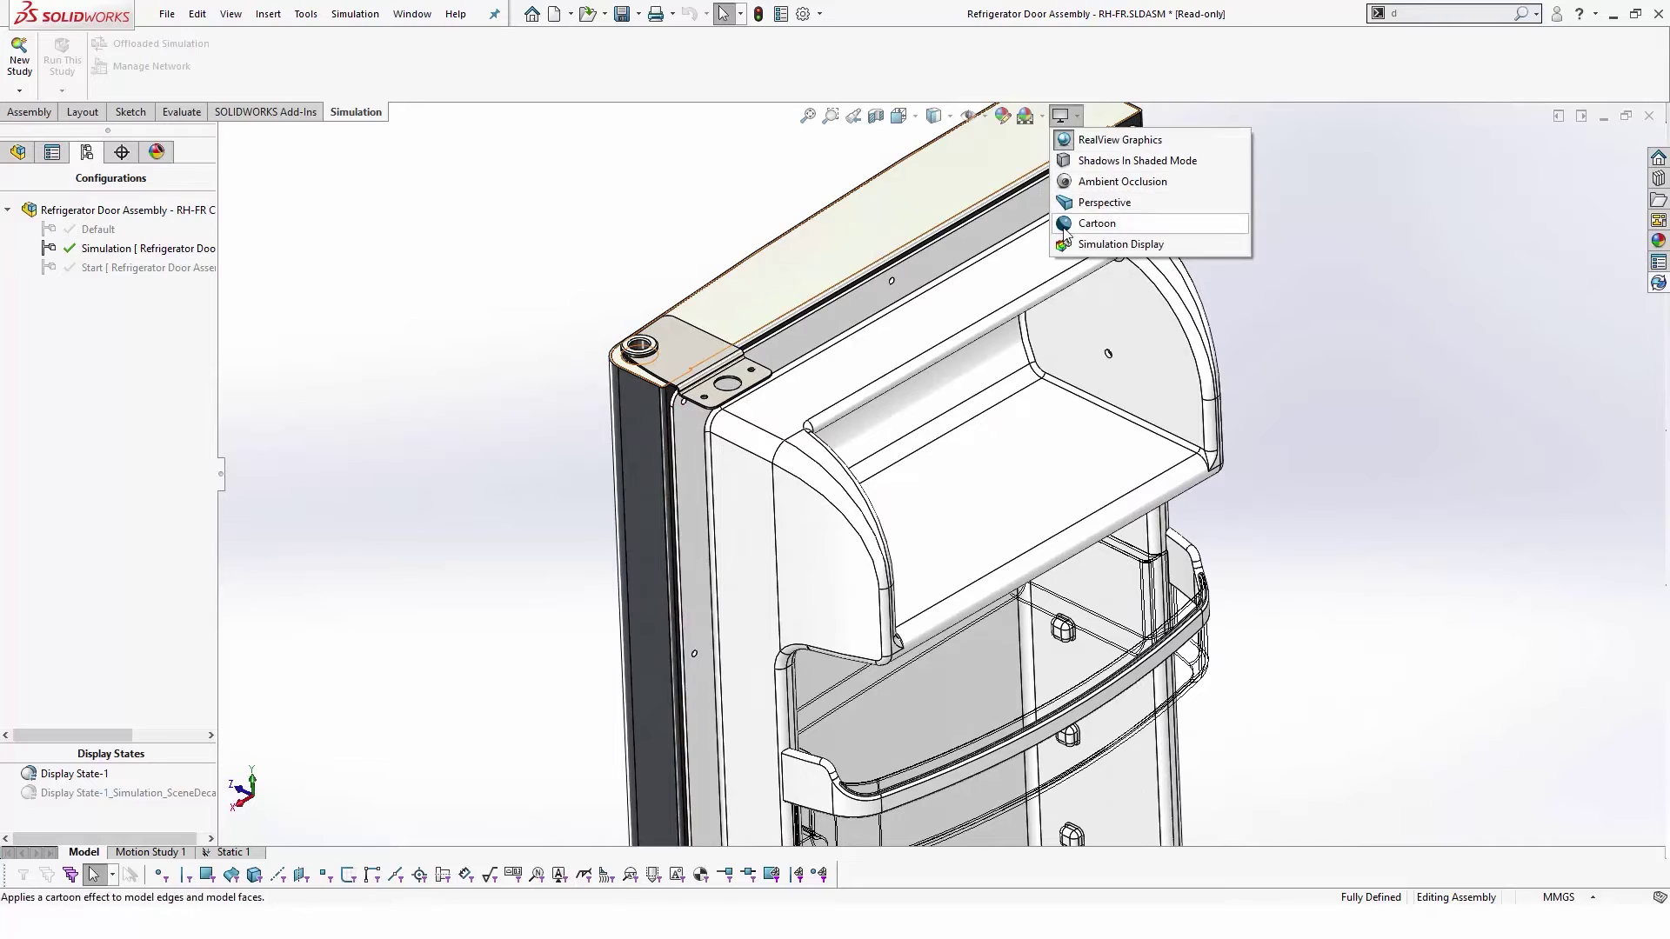
- Turn on the simulation result display for the refrigerator door assembly and examine the Factor of Safety plot on the upper hinge bracket
left_click(1120, 243)
scroll(621, 365, "down", 5)
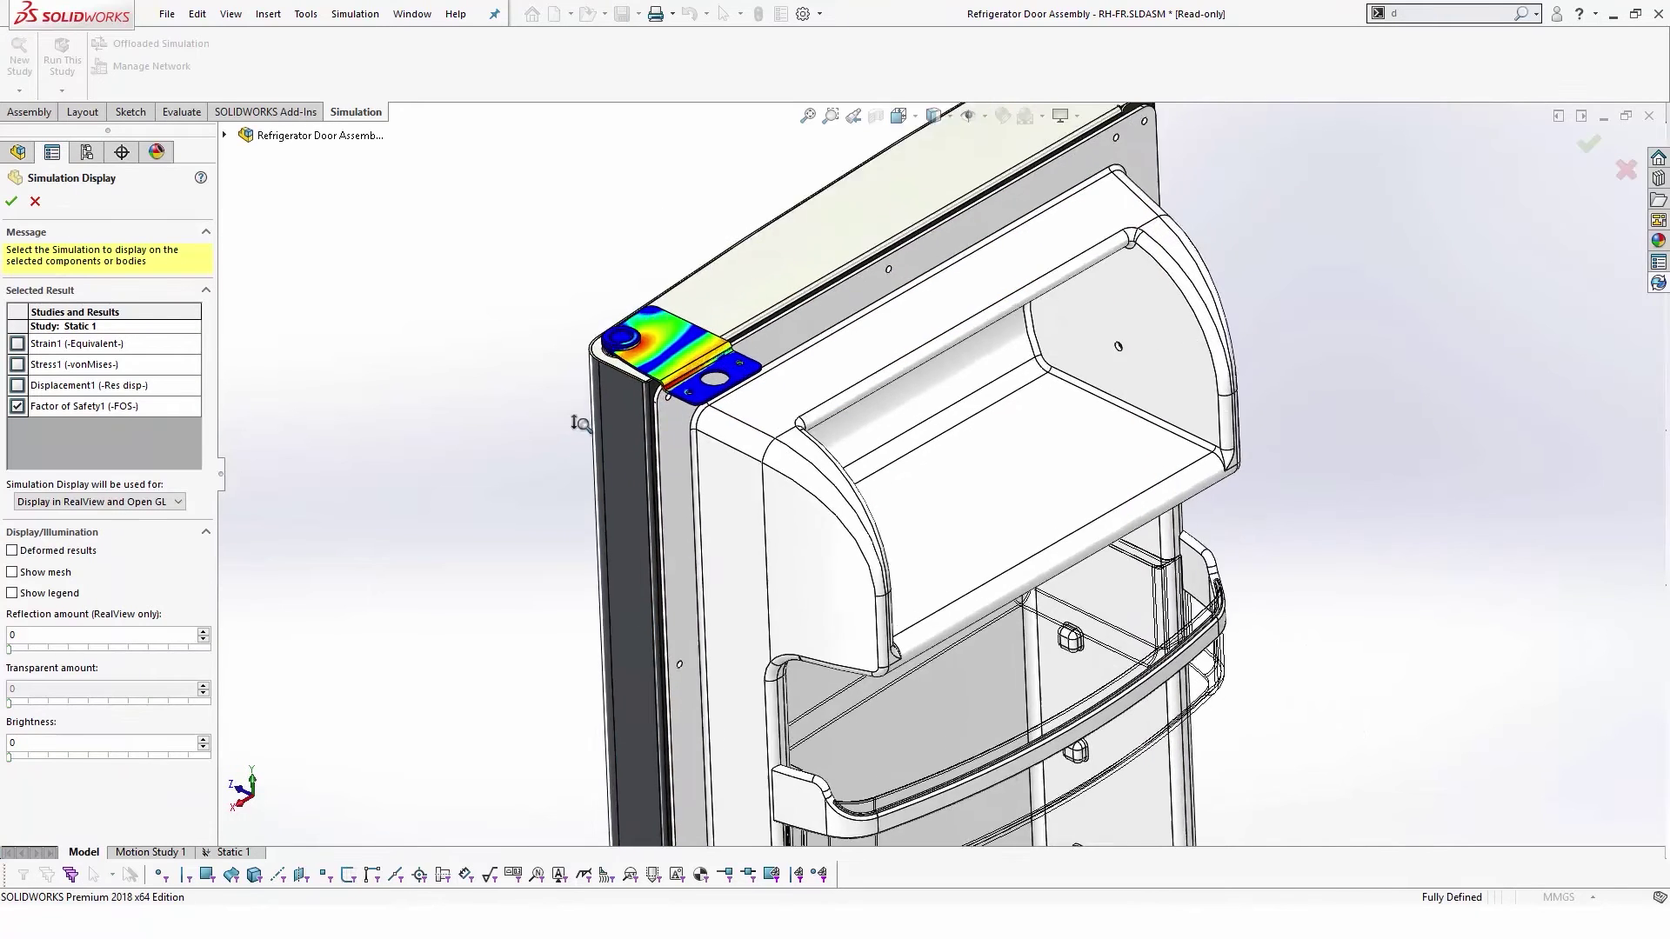
scroll(604, 414, "up", 5)
scroll(895, 629, "down", 3)
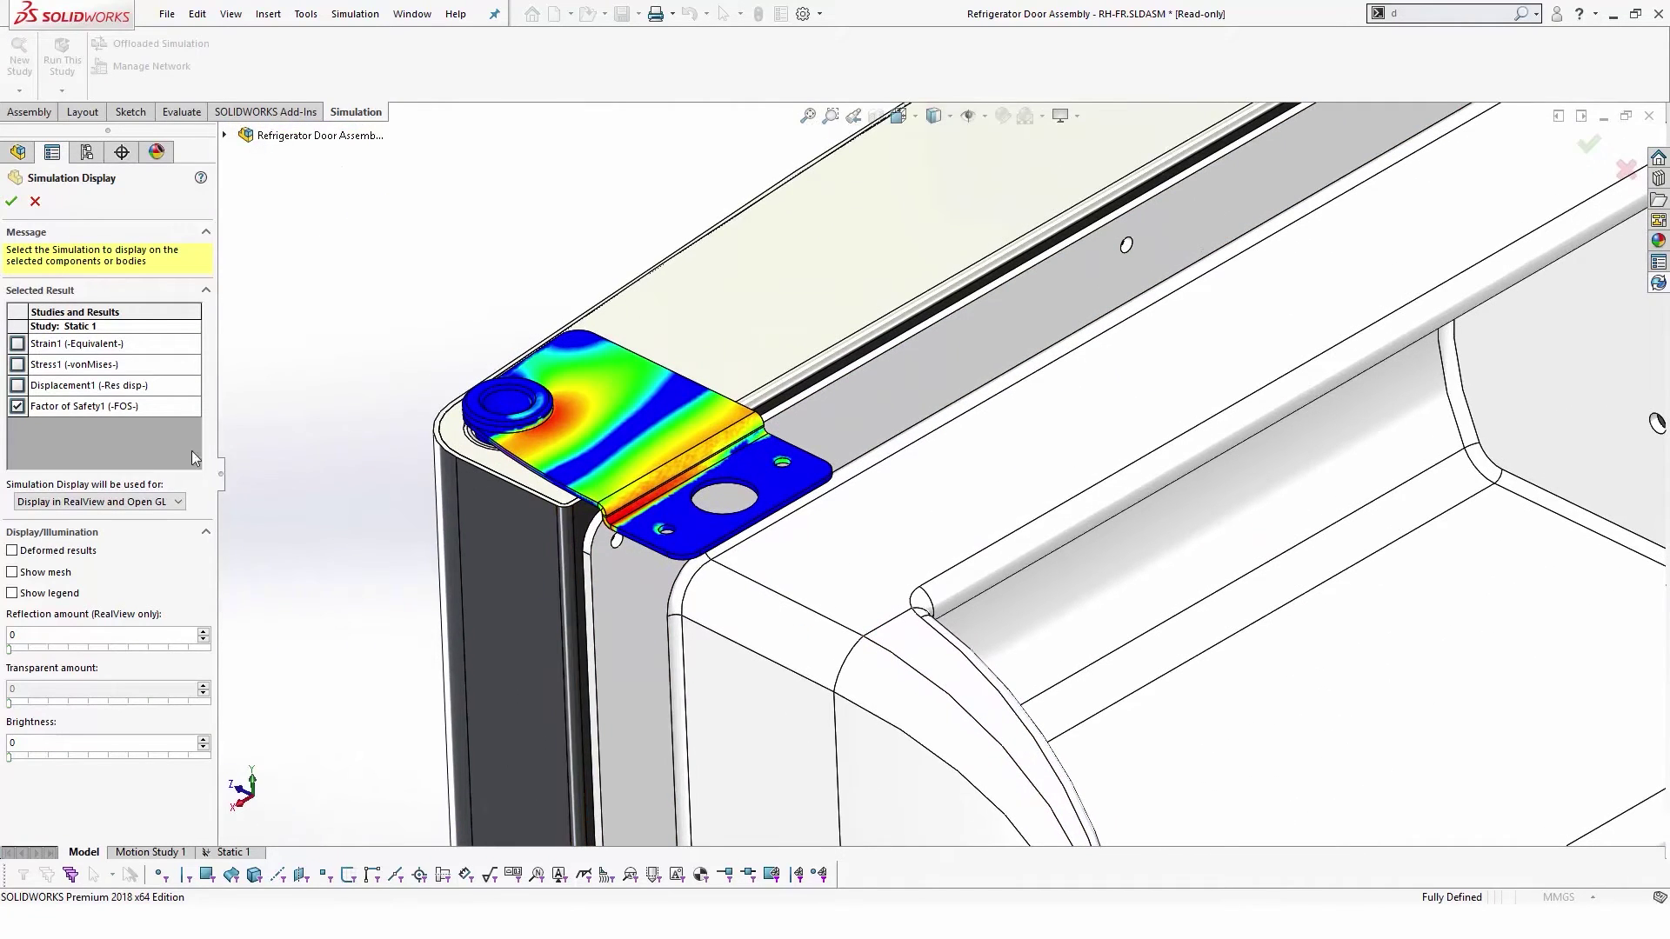
- Compare the Static 1 strain, von Mises stress and resultant displacement plots on the upper hinge bracket, returning to the stress plot
left_click(21, 406)
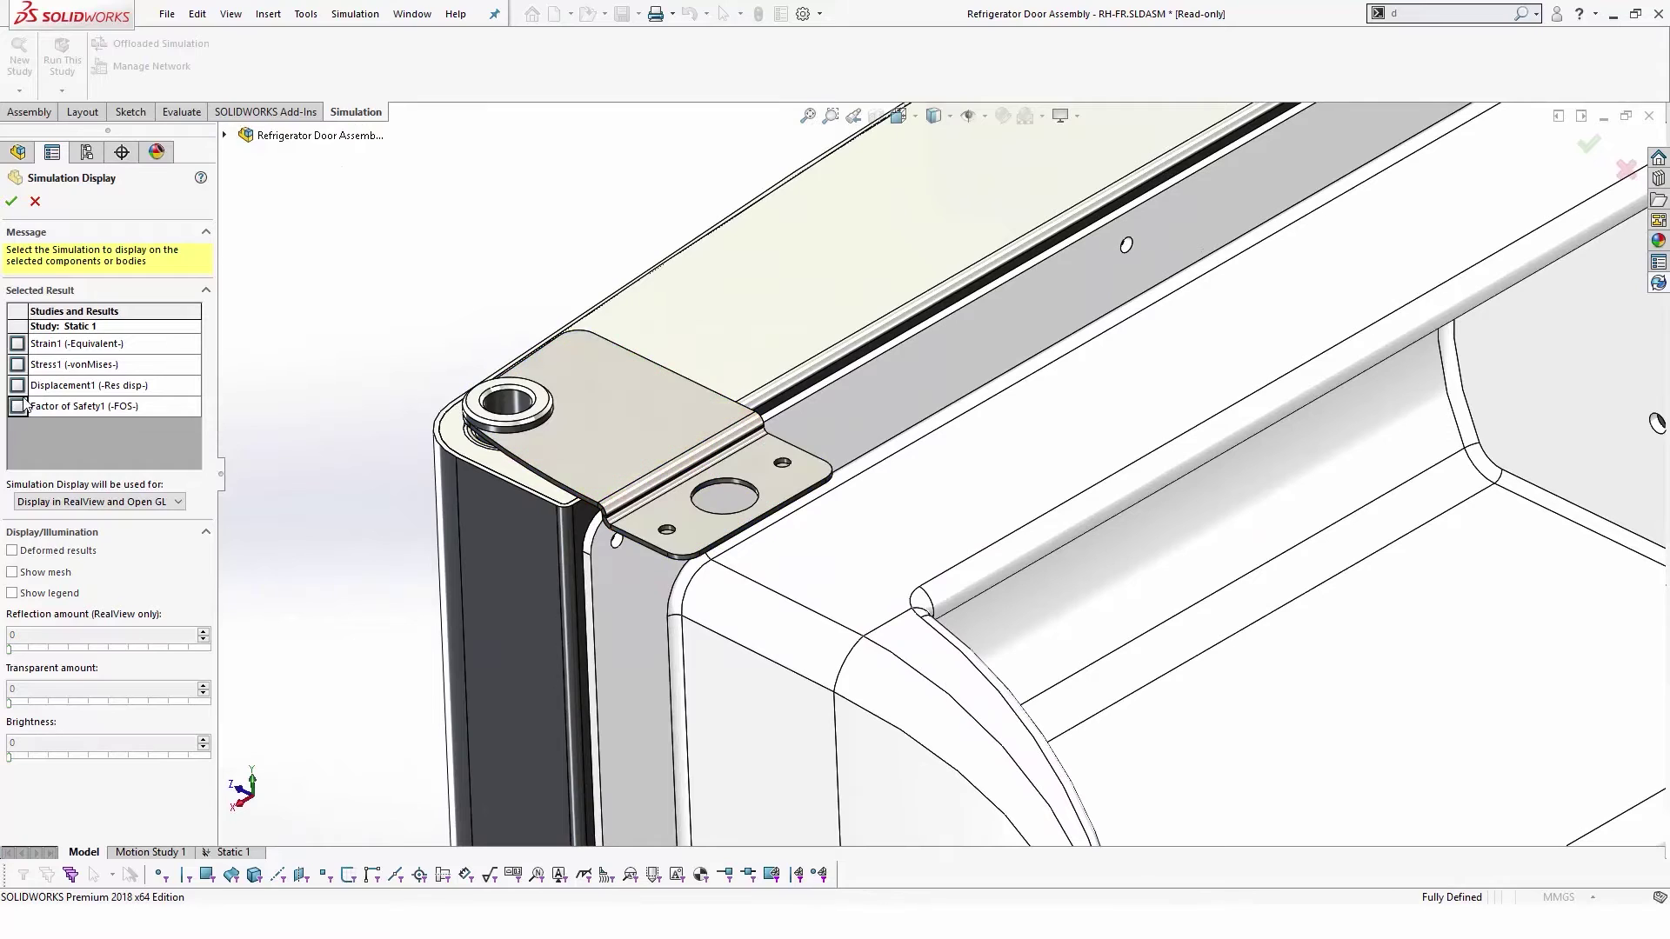
left_click(18, 343)
left_click(17, 343)
left_click(17, 364)
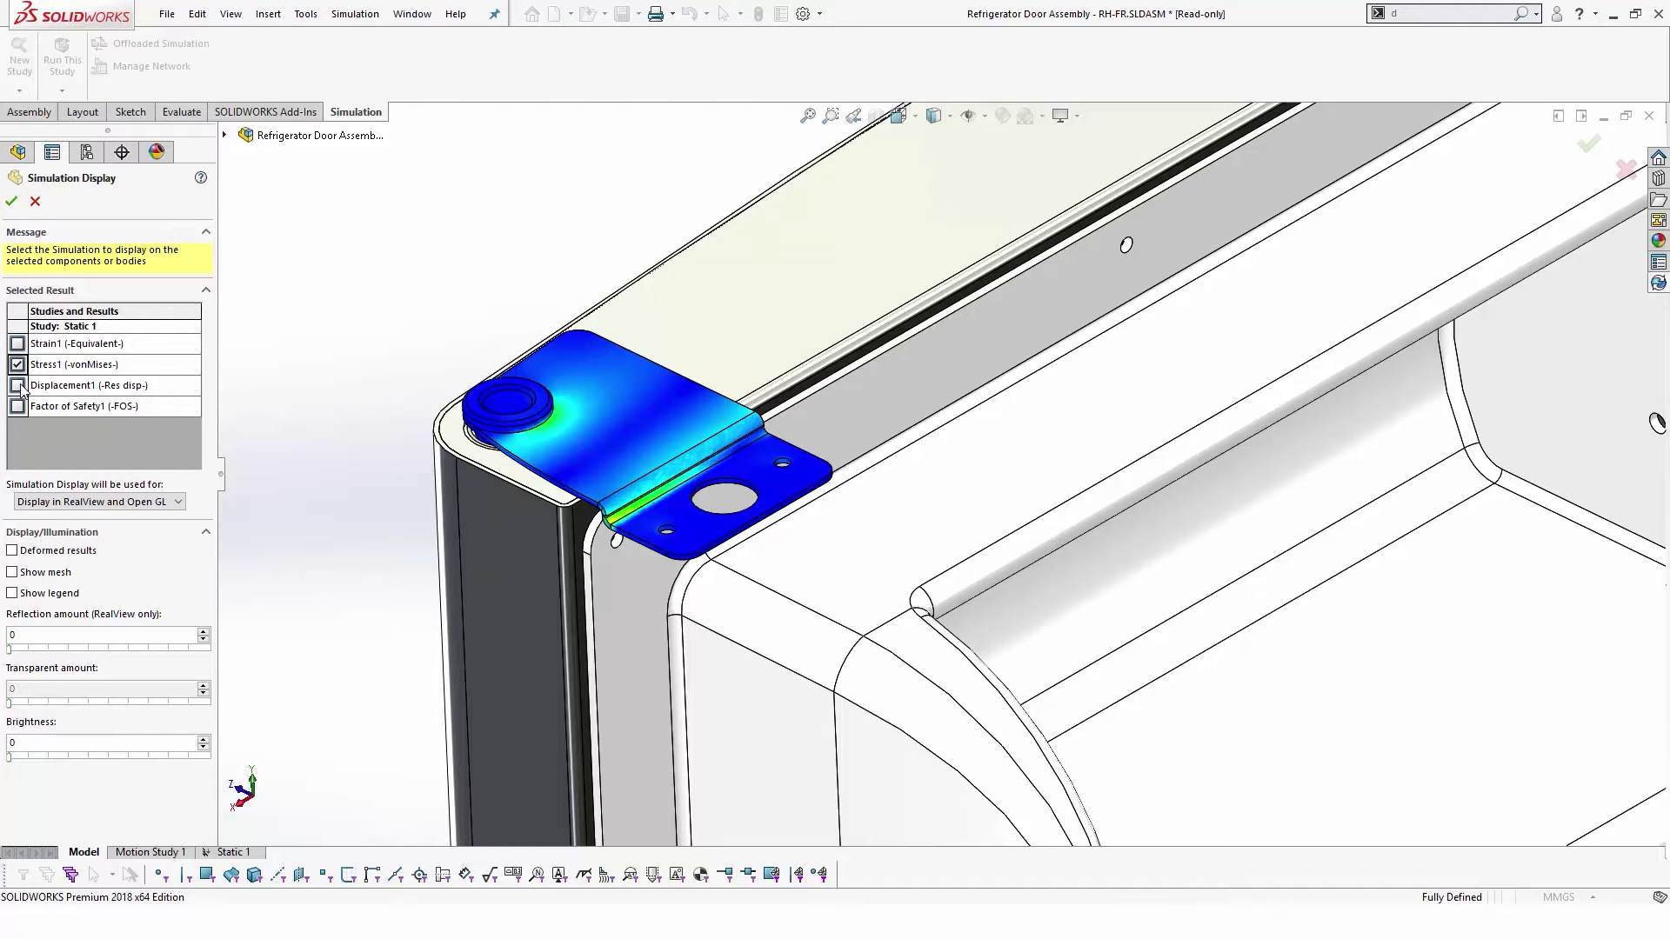
left_click(17, 385)
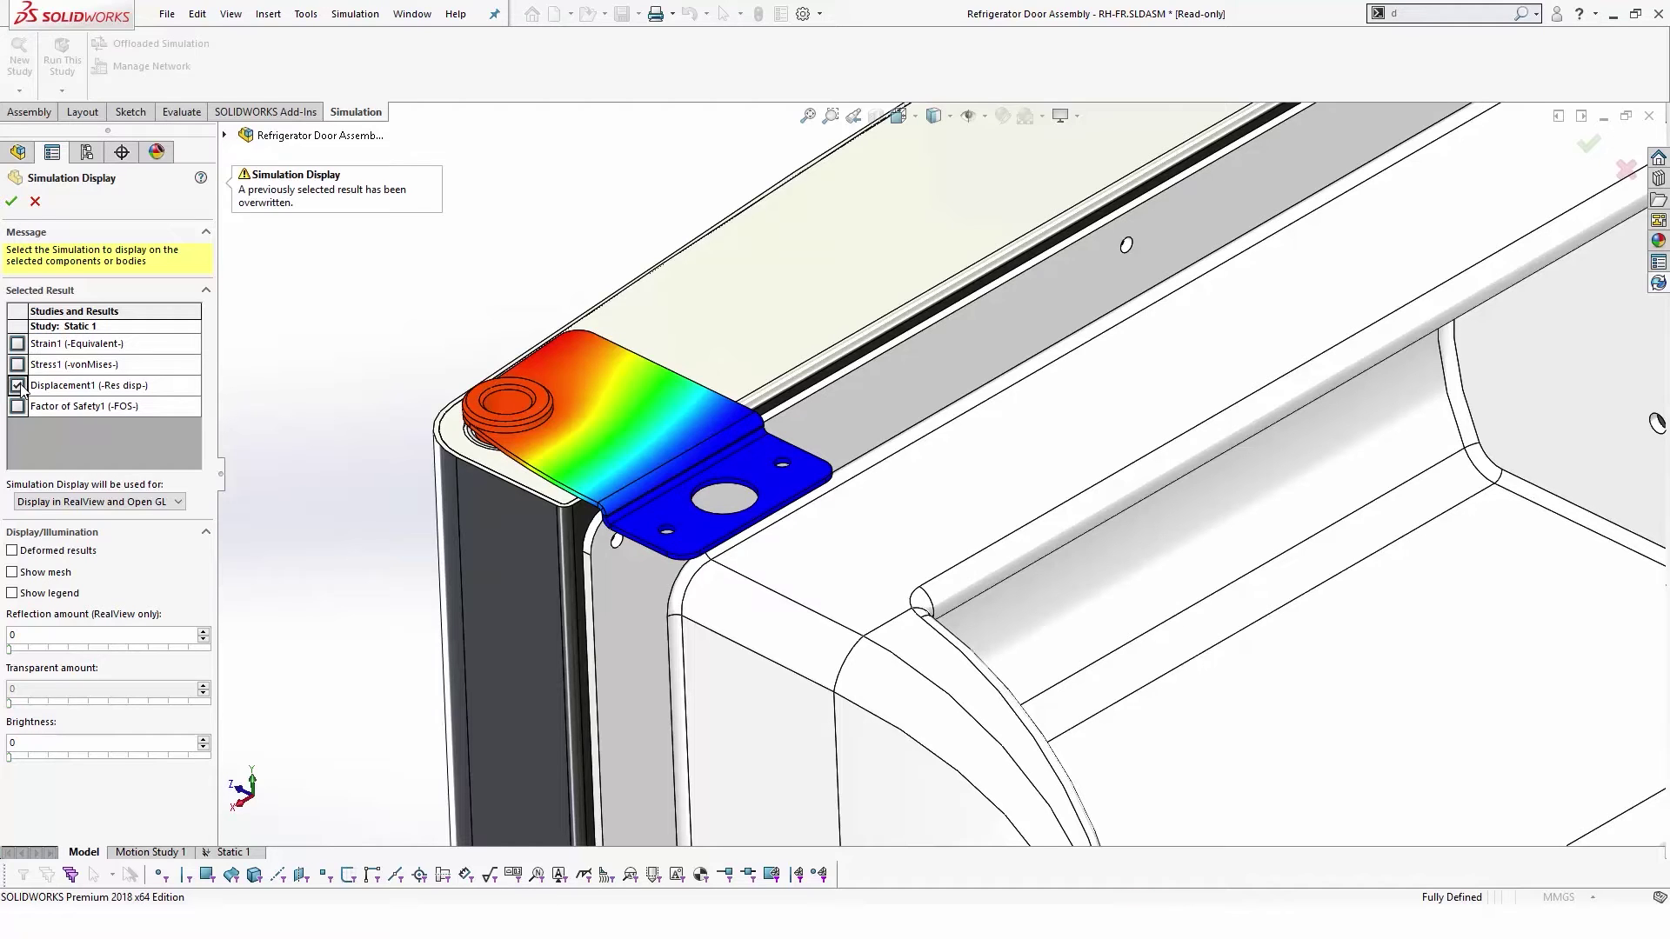
left_click(30, 364)
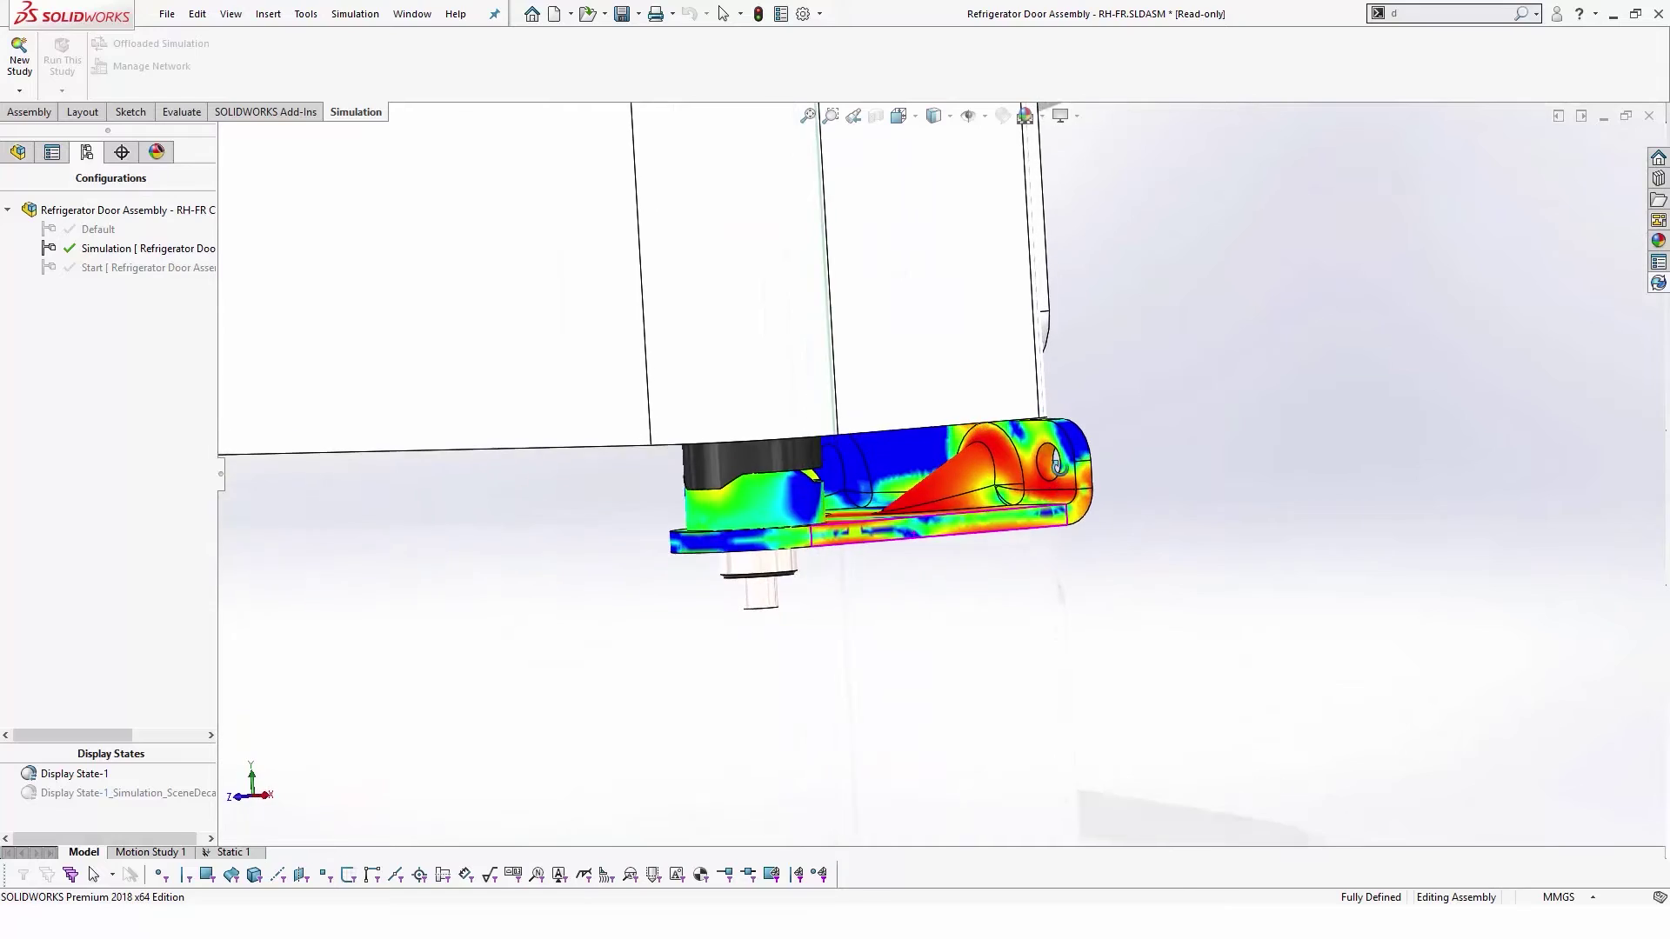
- Inspect the lower hinge's simulation plot, open the Static 1 study and start creating its report
middle_click_drag(1044, 513, 1055, 563)
scroll(1000, 609, "up", 5)
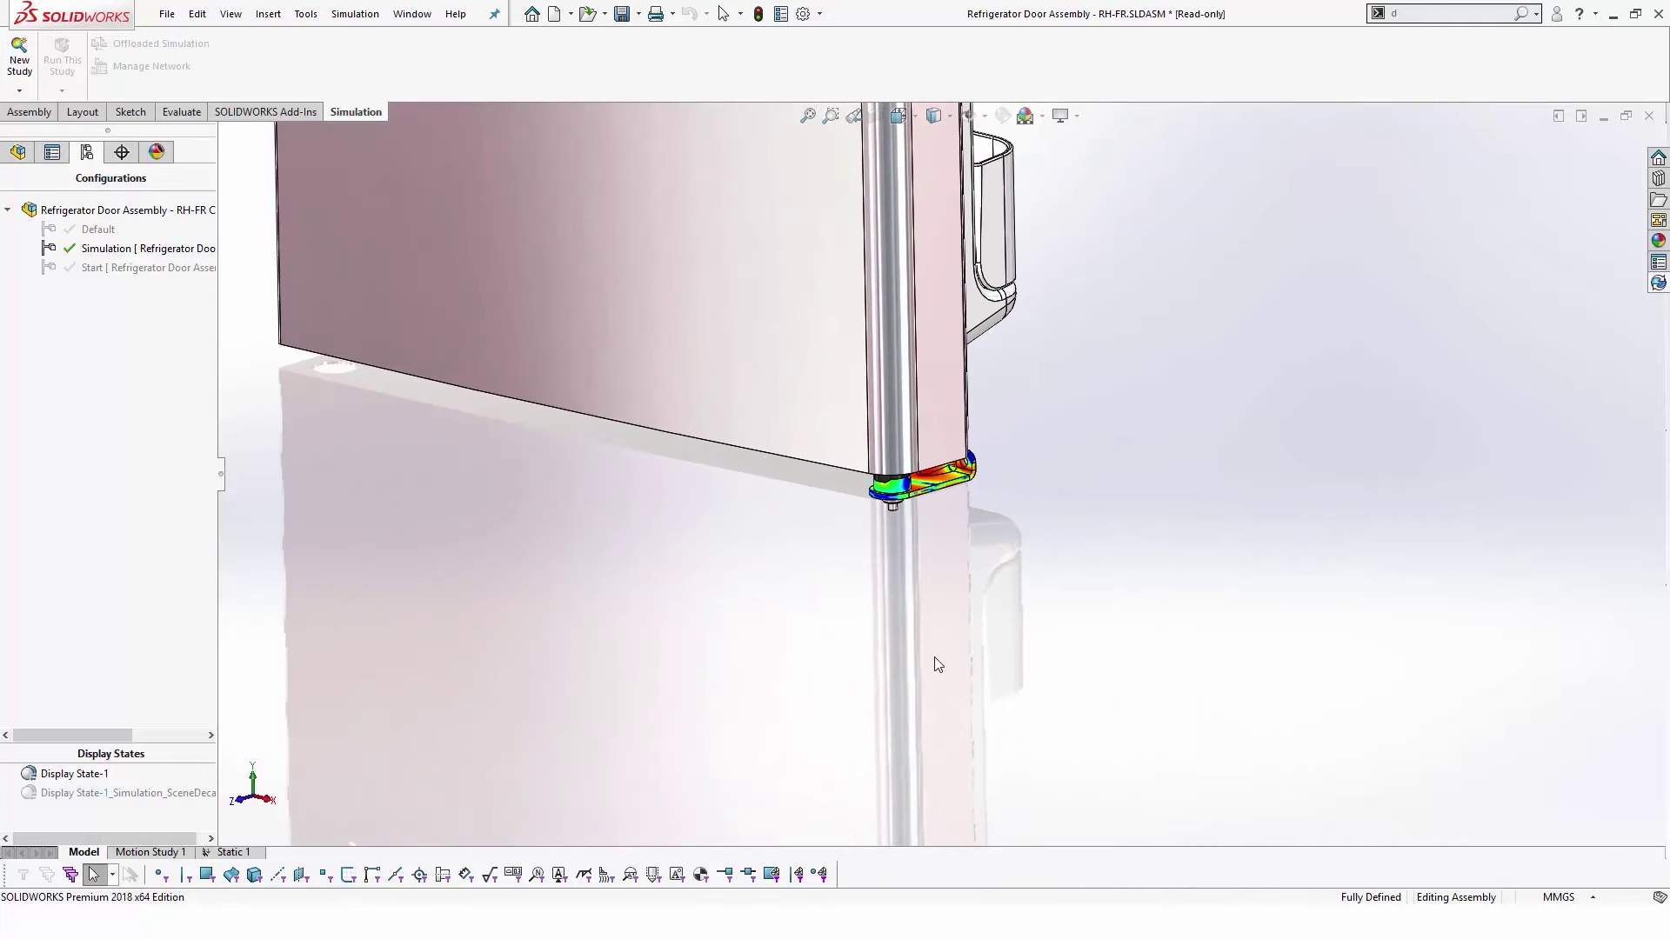
left_click(222, 853)
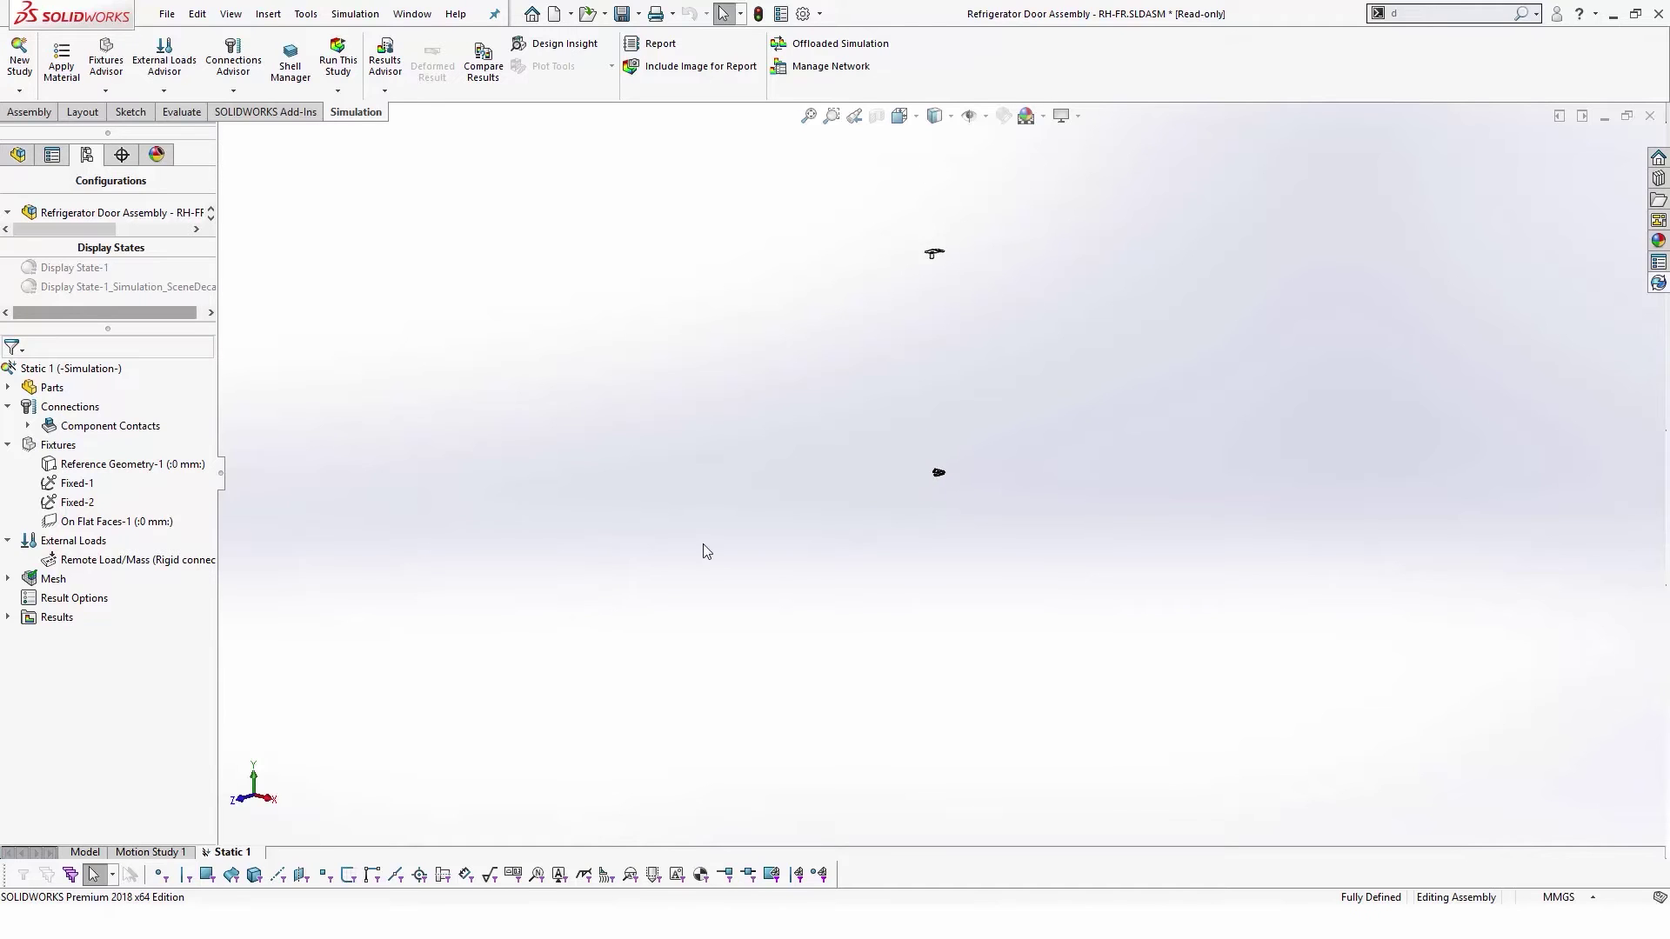
middle_click_drag(776, 611, 809, 580, "shift")
left_click(676, 45)
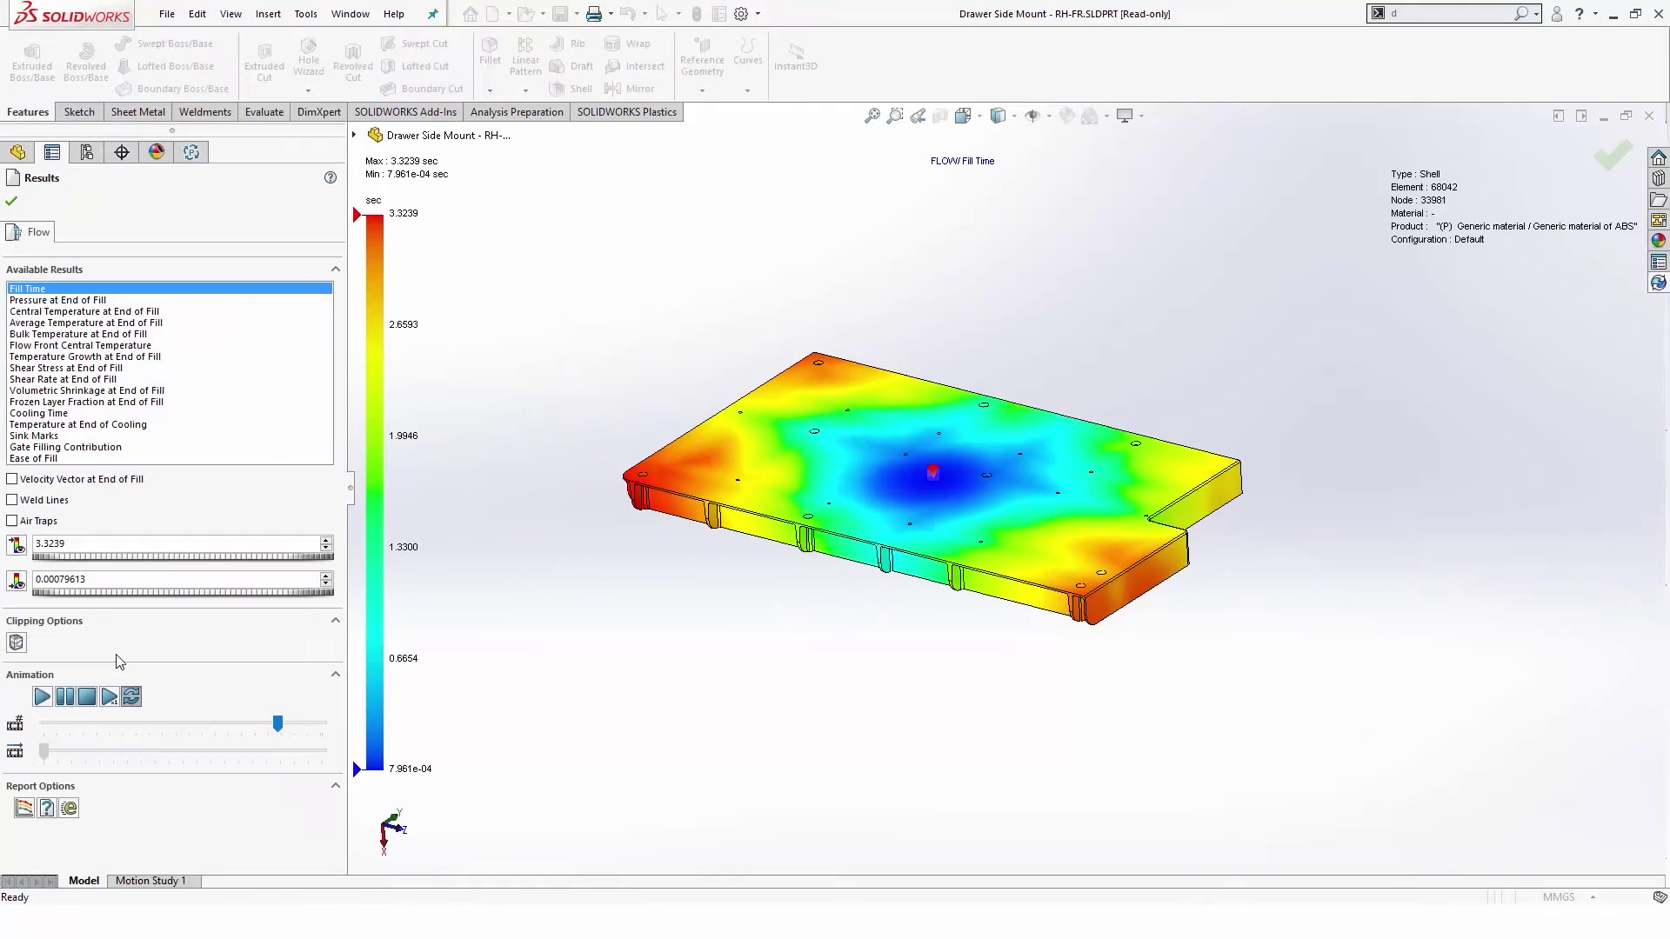
- Play the Fill Time animation for the Drawer Side Mount and examine the flow from the top face and the ribbed underside
left_click(43, 698)
middle_click_drag(891, 675, 850, 380)
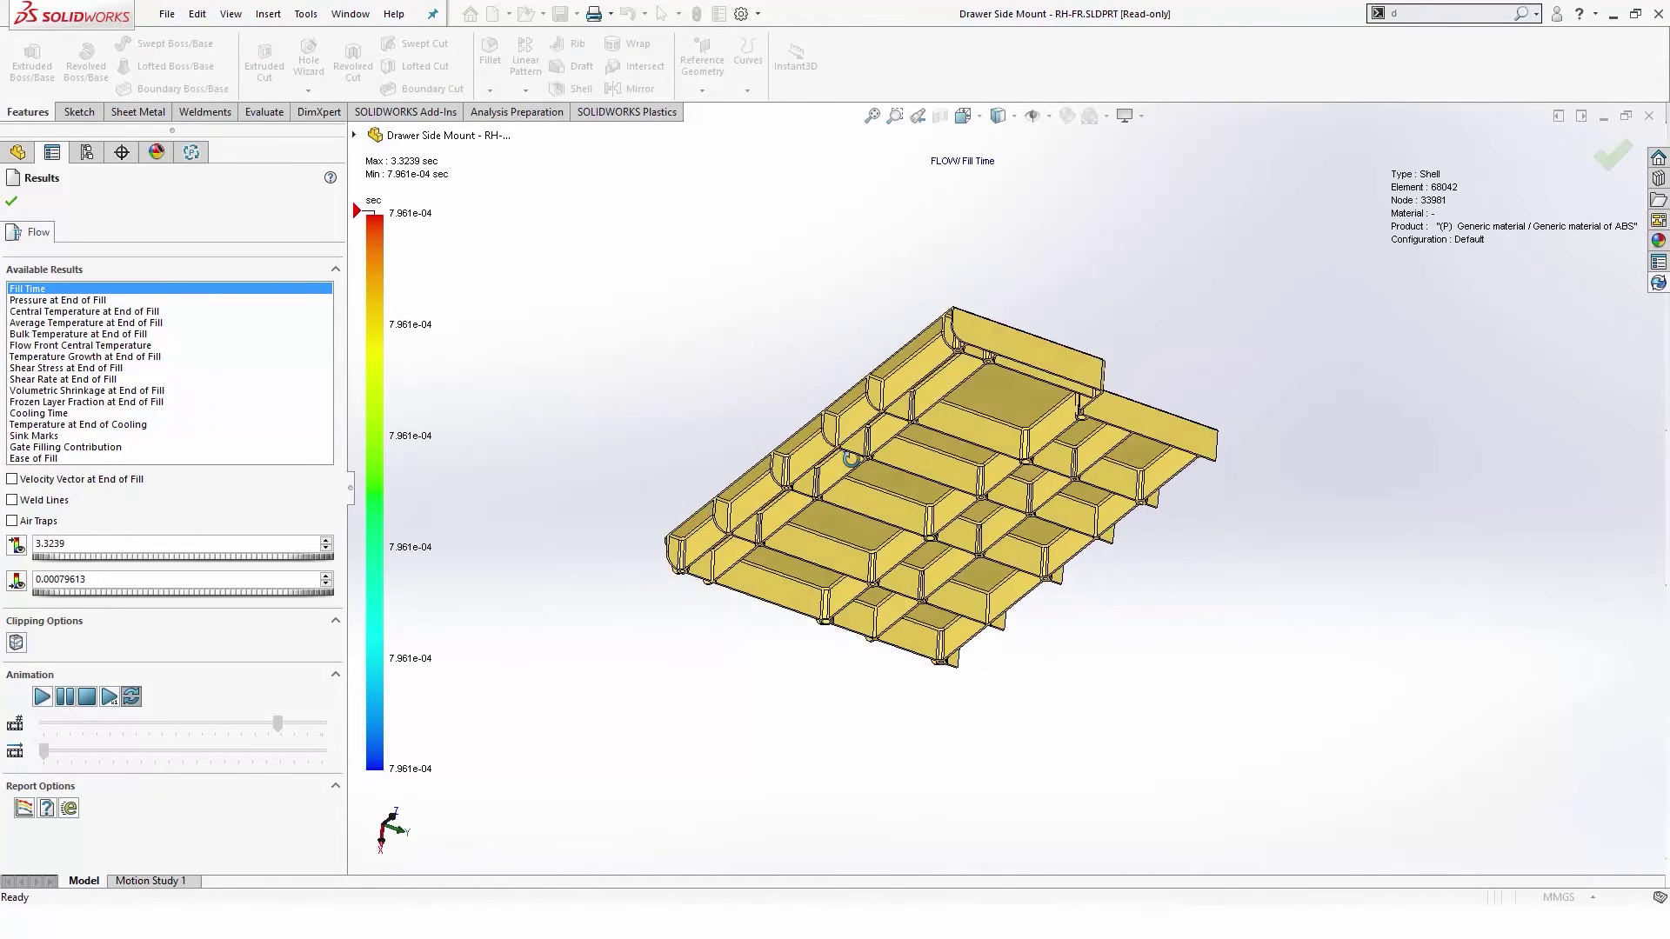
middle_click_drag(904, 581, 872, 652)
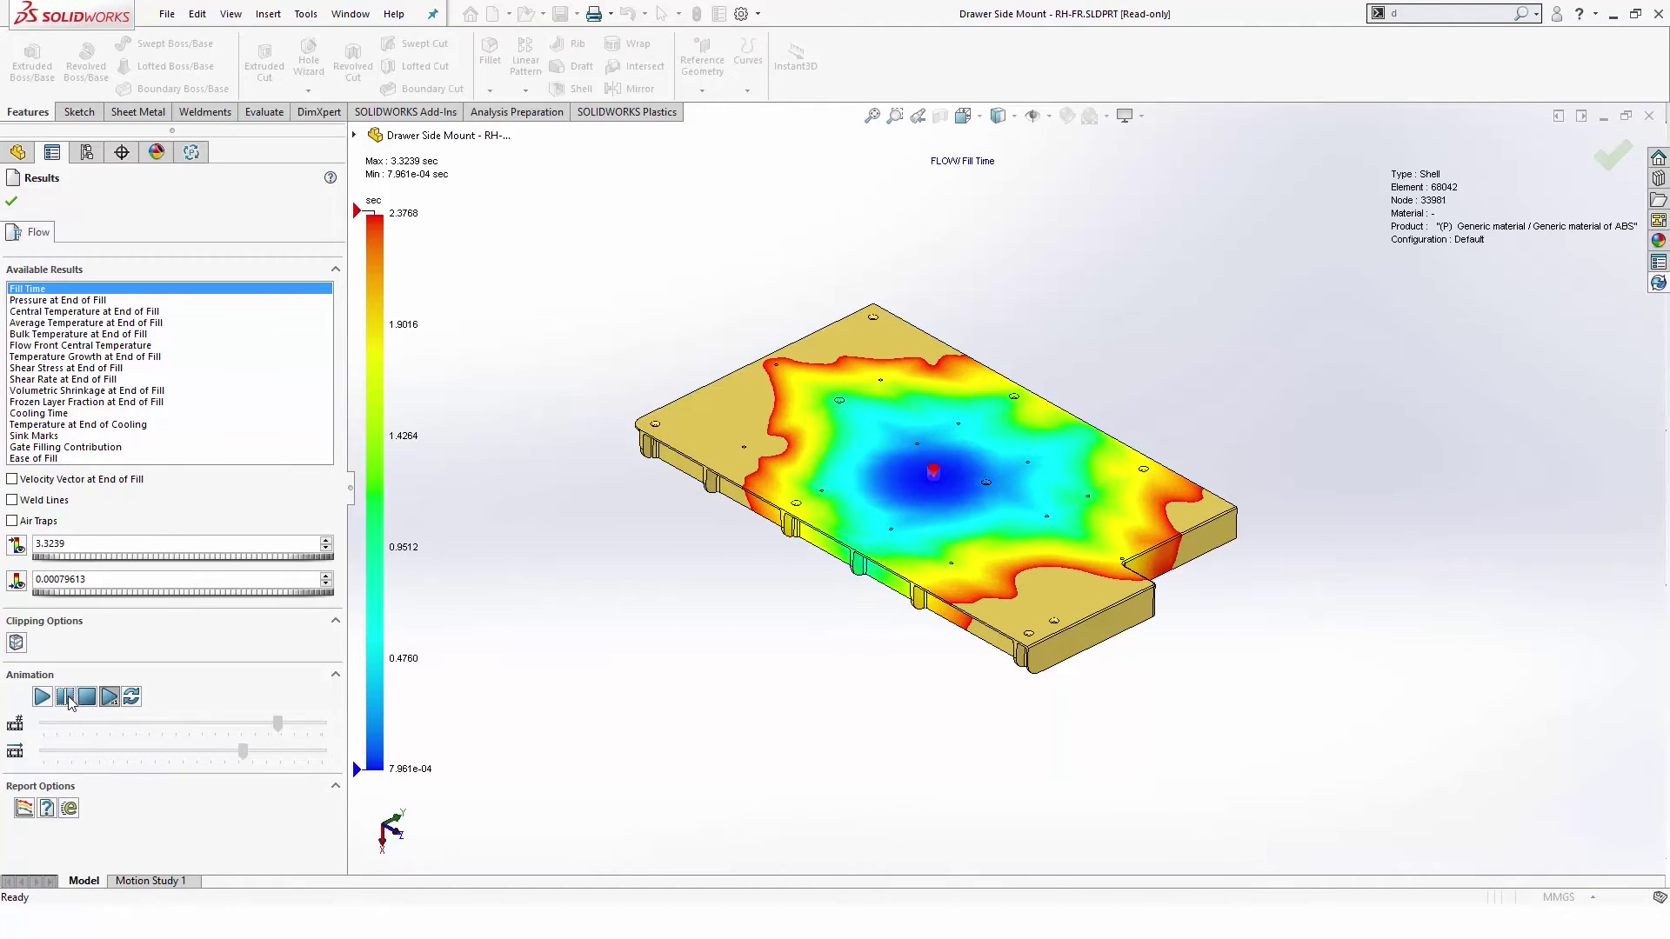
- Show the weld lines on the Drawer Side Mount and examine them closely around the rib intersections and corners
left_click(13, 502)
scroll(1096, 485, "down", 6)
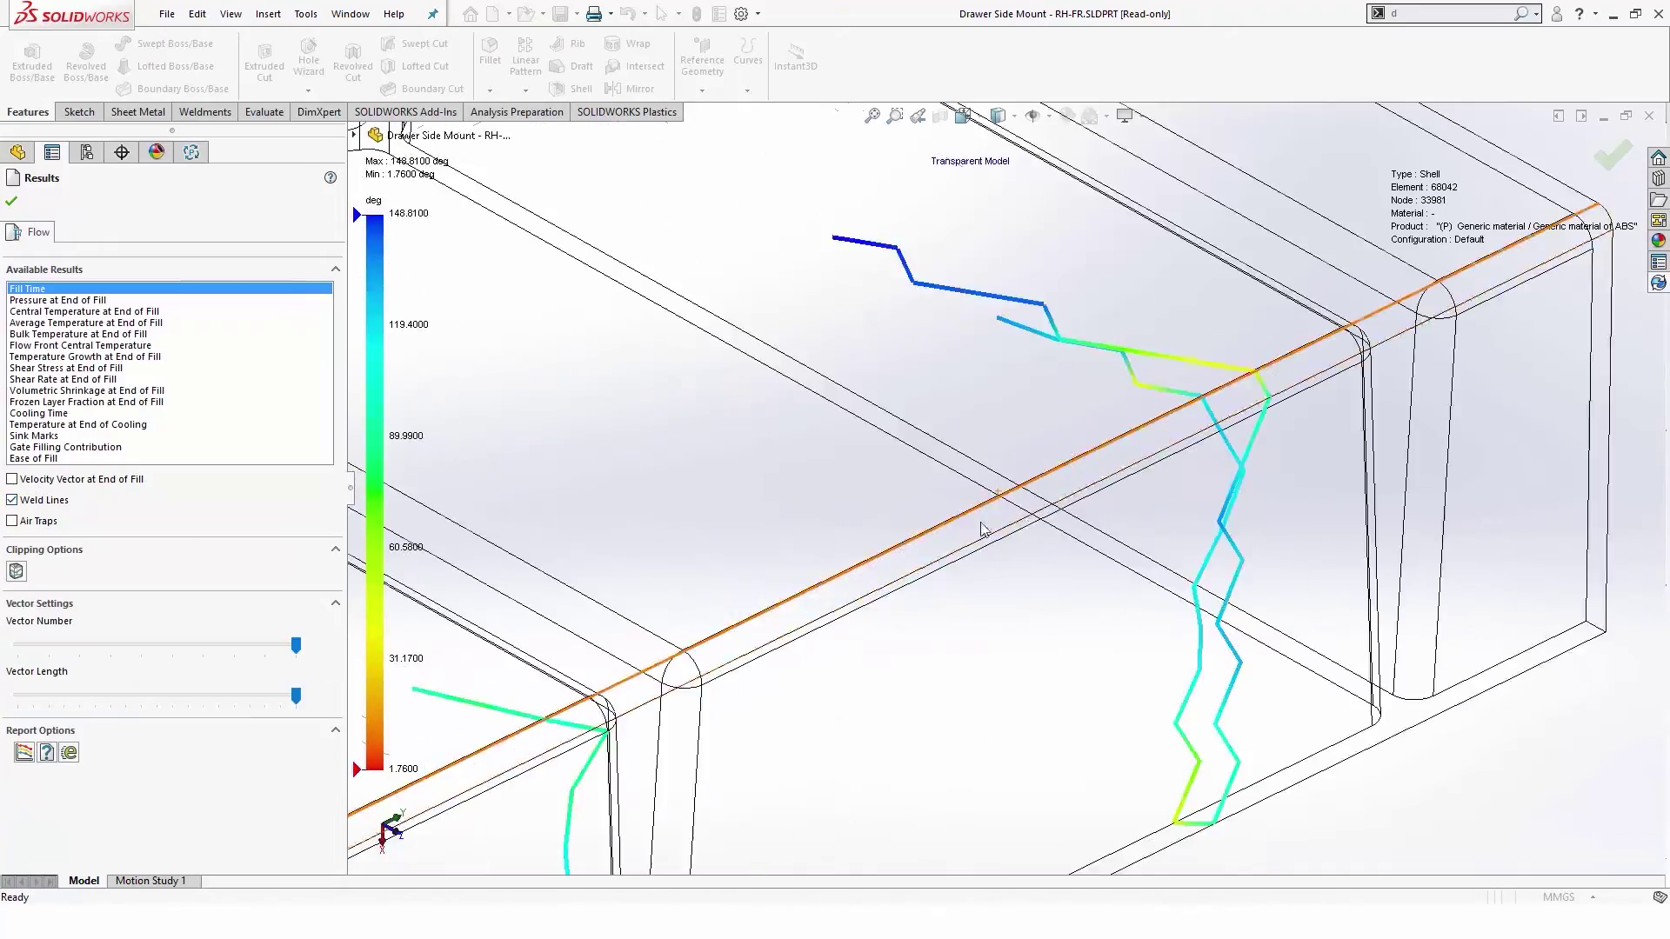
scroll(1297, 418, "up", 6)
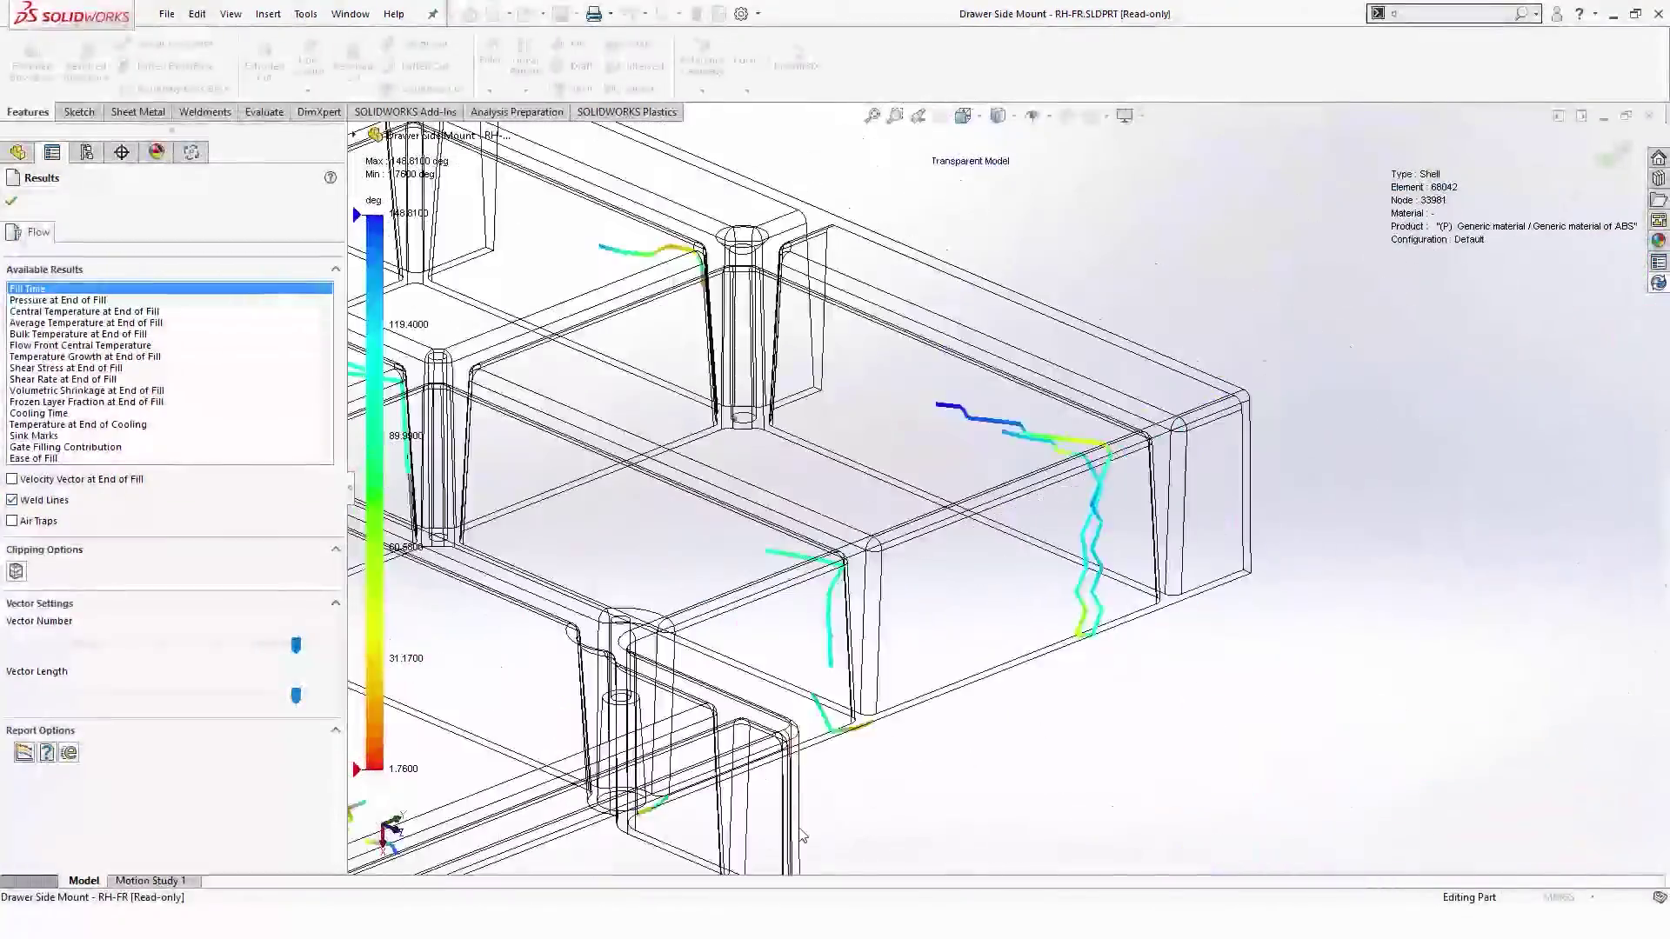
middle_click_drag(802, 837, 883, 467)
scroll(581, 426, "down", 8)
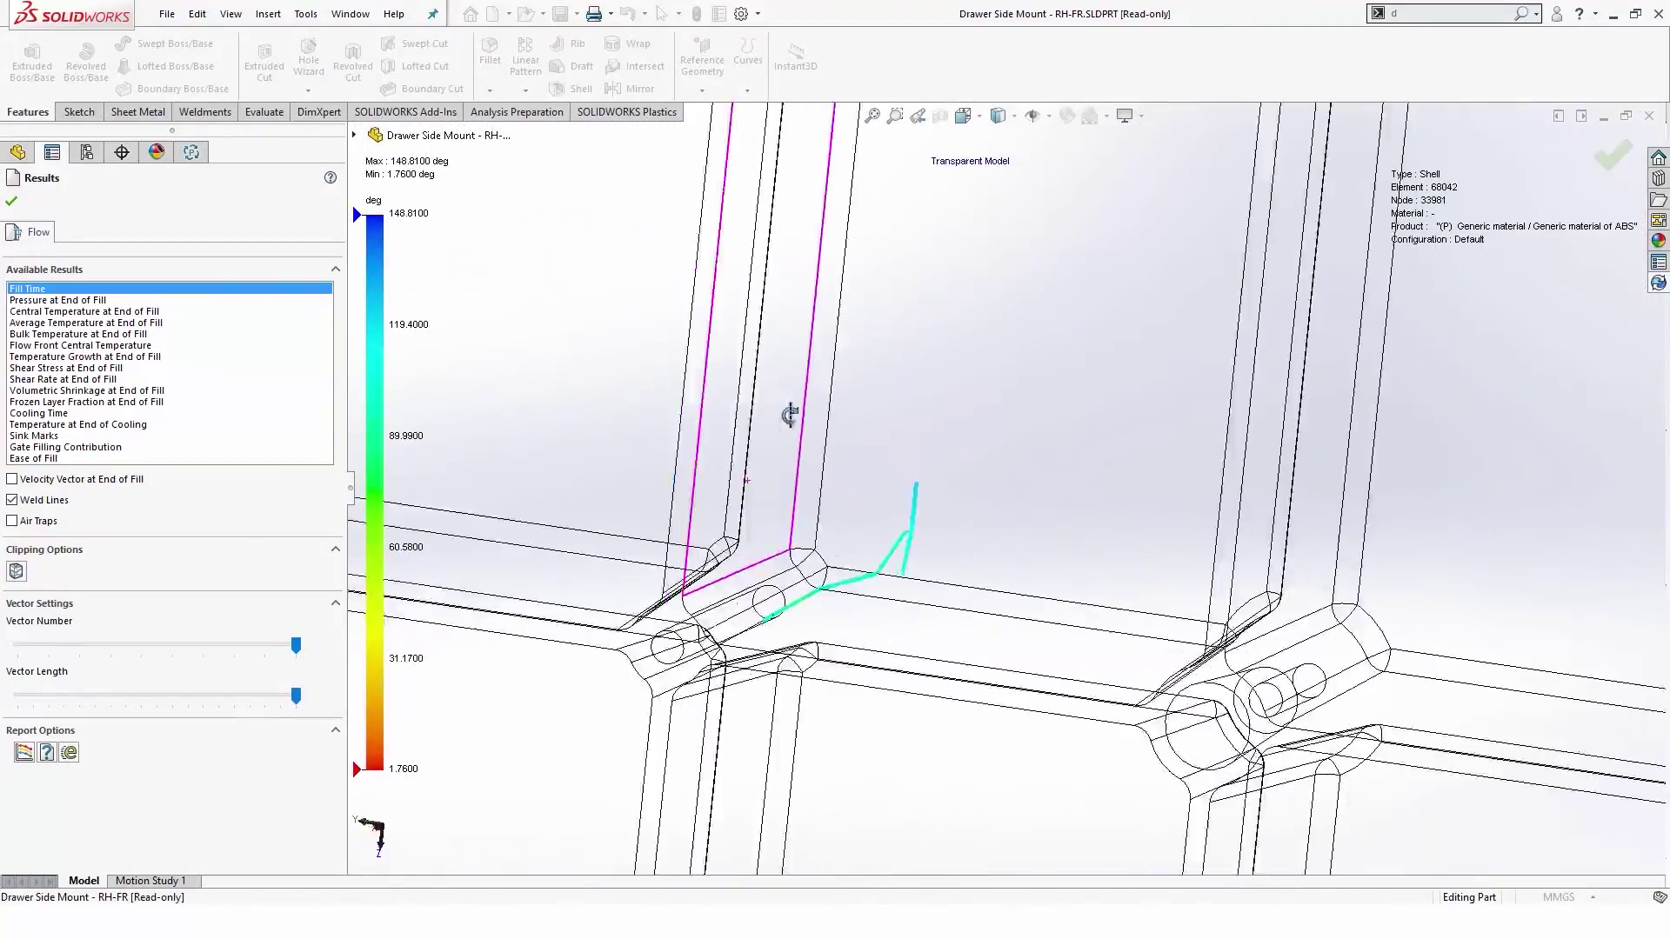
middle_click_drag(794, 409, 677, 432)
scroll(754, 435, "up", 8)
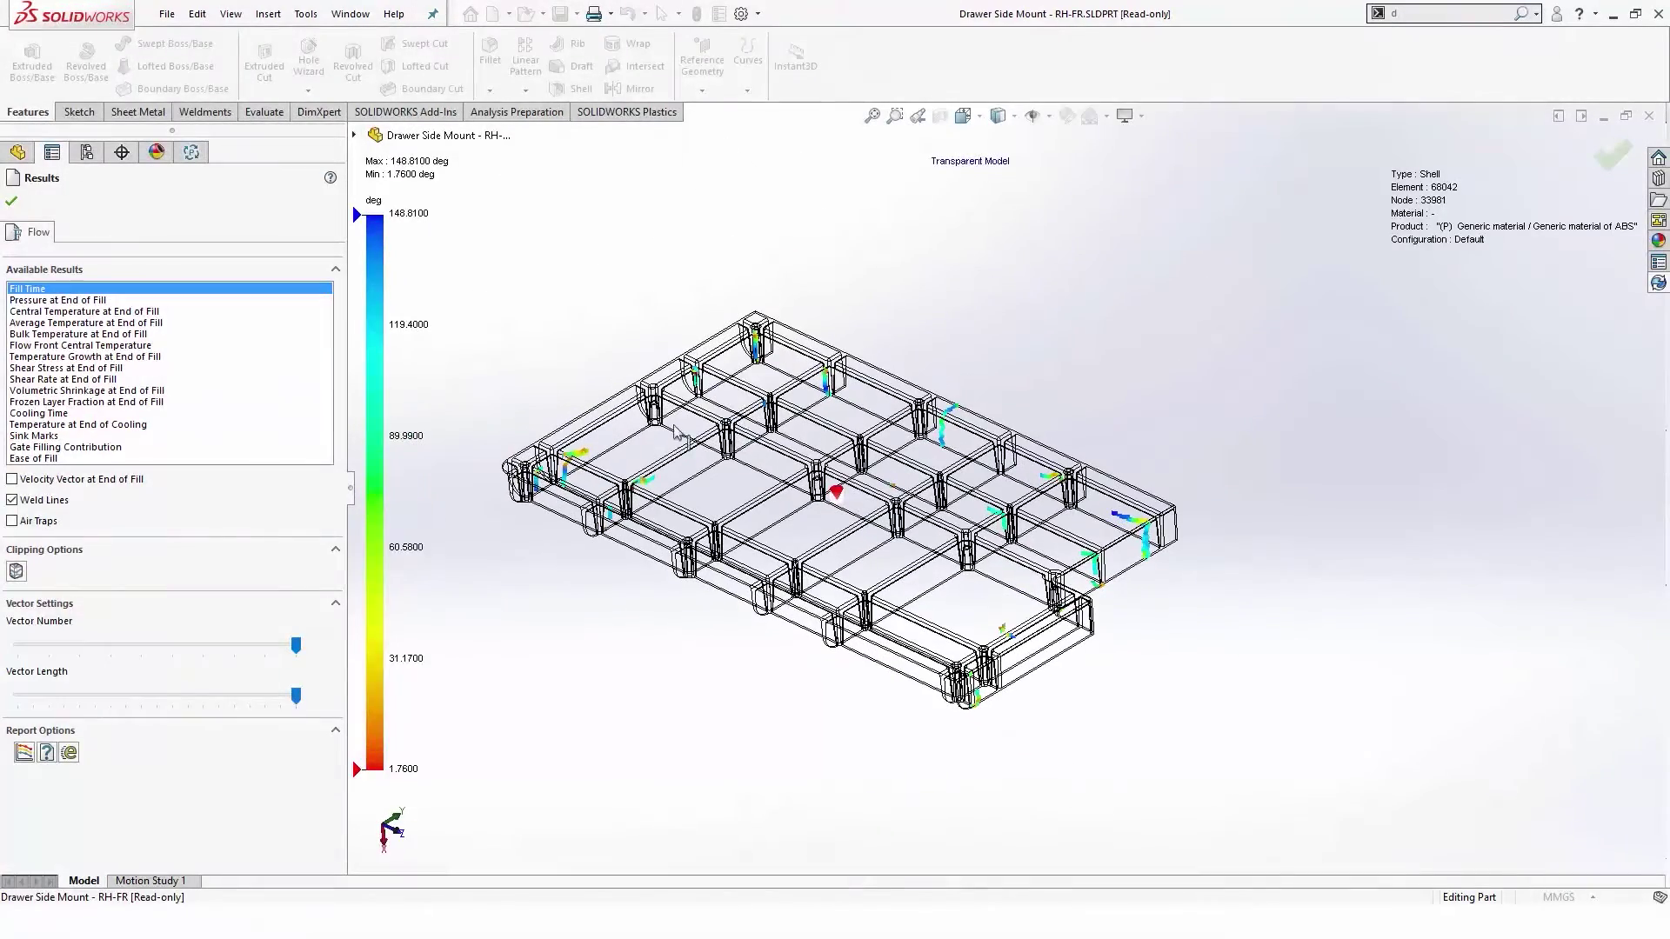
- Show the air traps on the Drawer Side Mount, hide the weld lines, and examine the trap locations along the ribs and edges
left_click(10, 523)
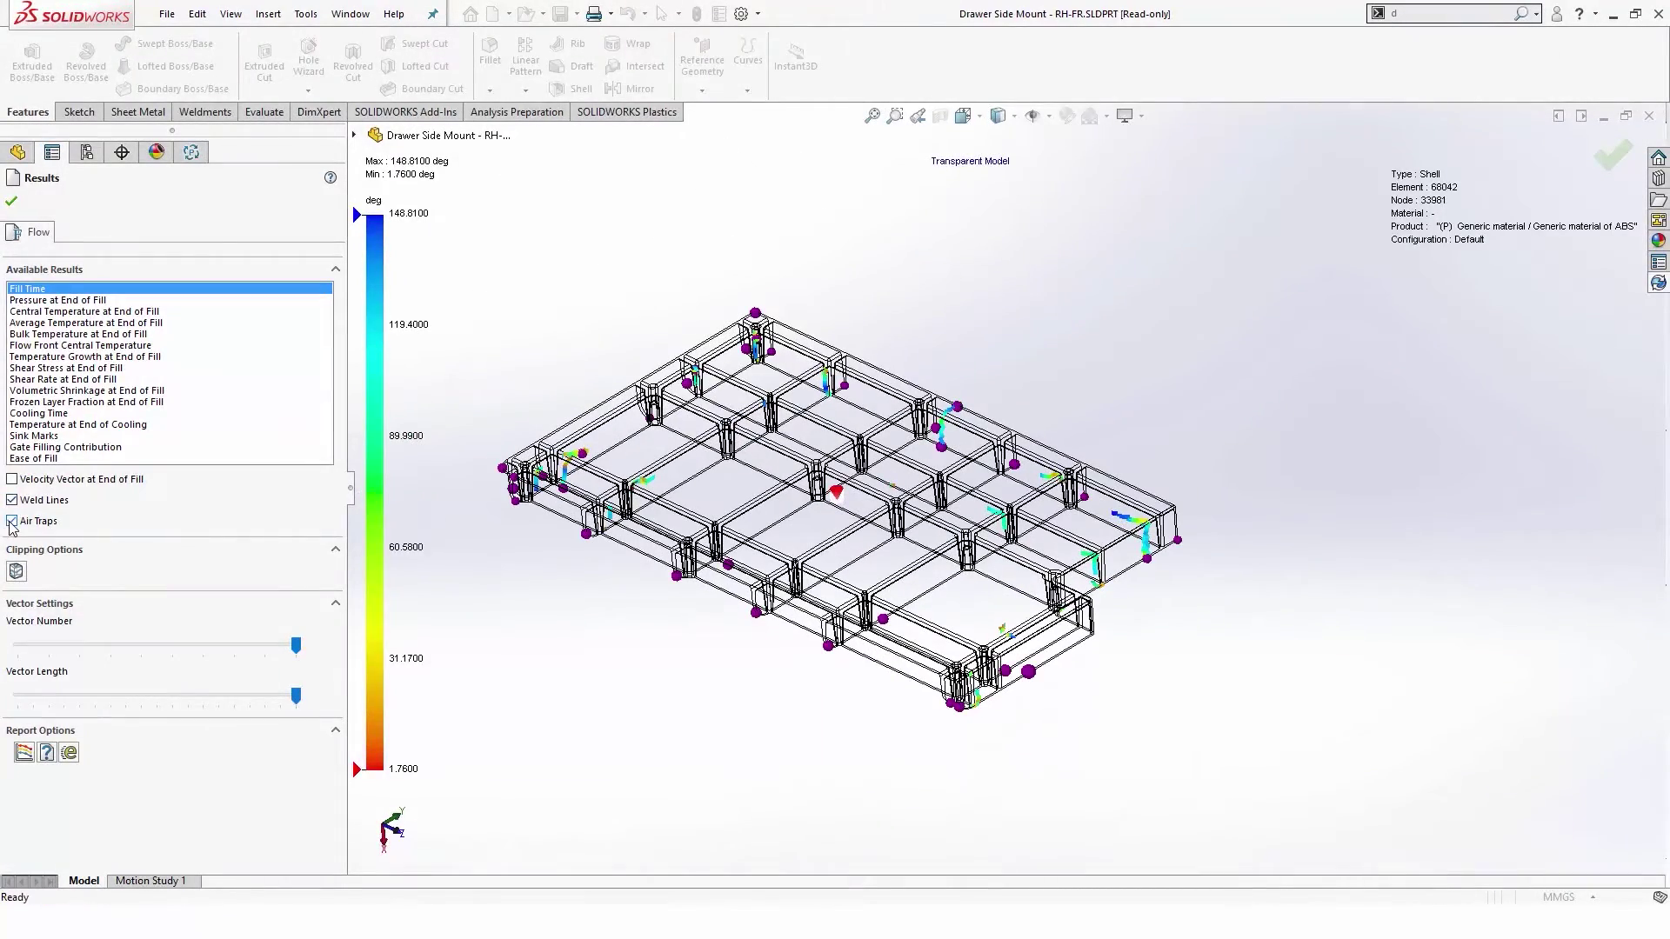
left_click(11, 501)
scroll(972, 594, "down", 10)
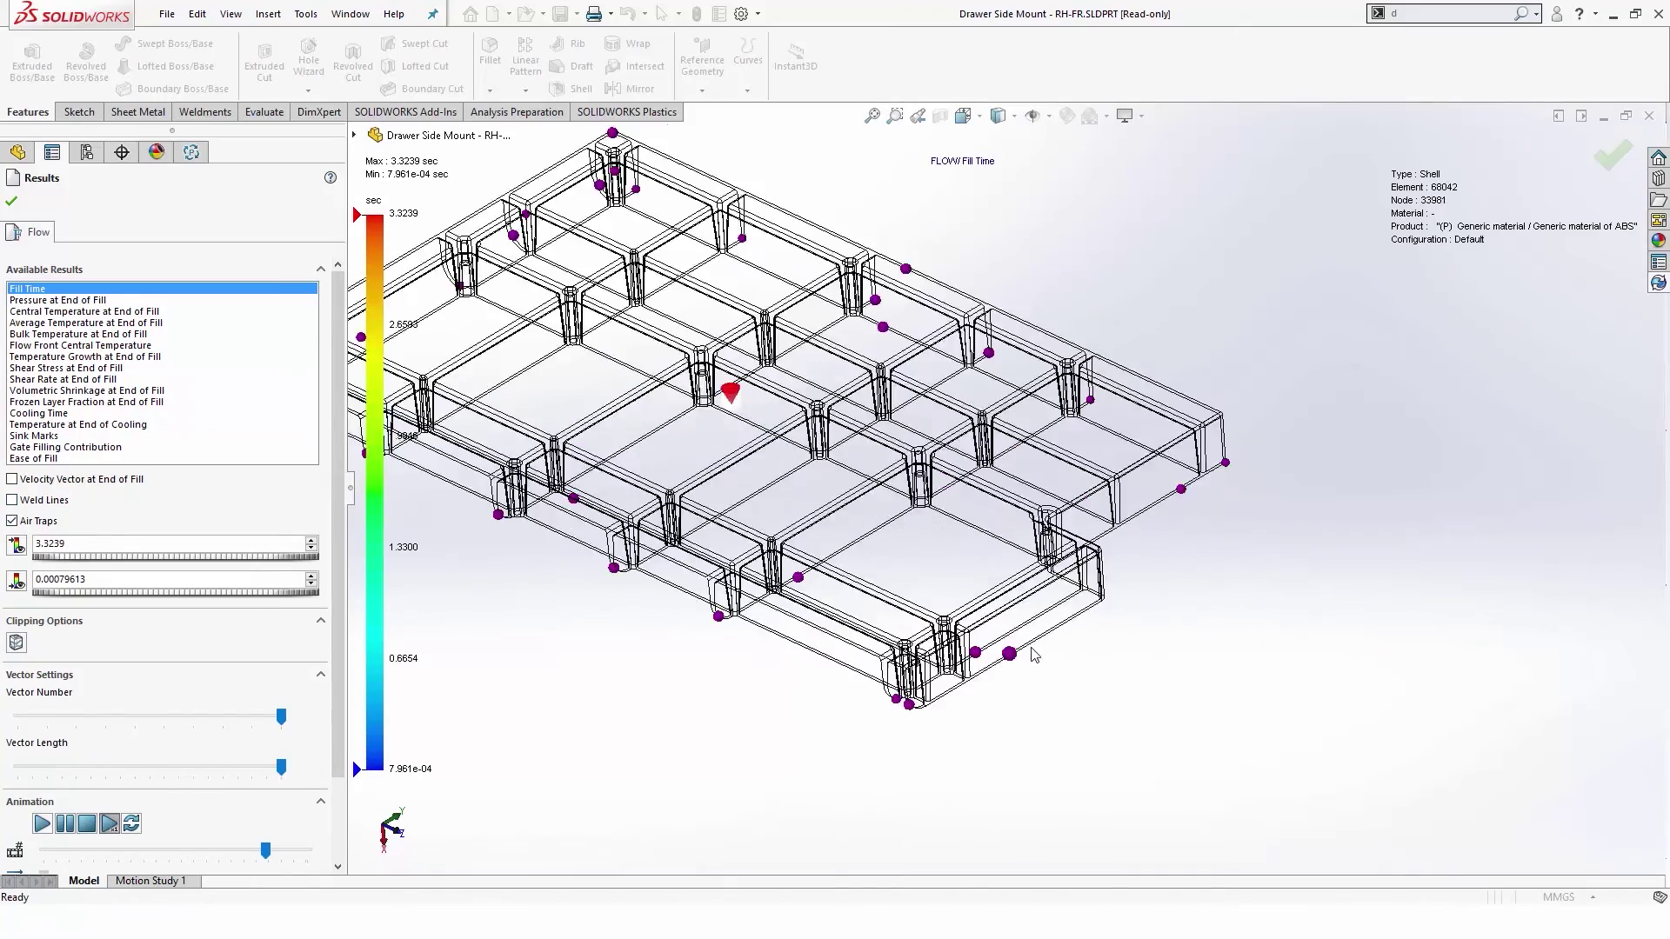
scroll(974, 600, "up", 10)
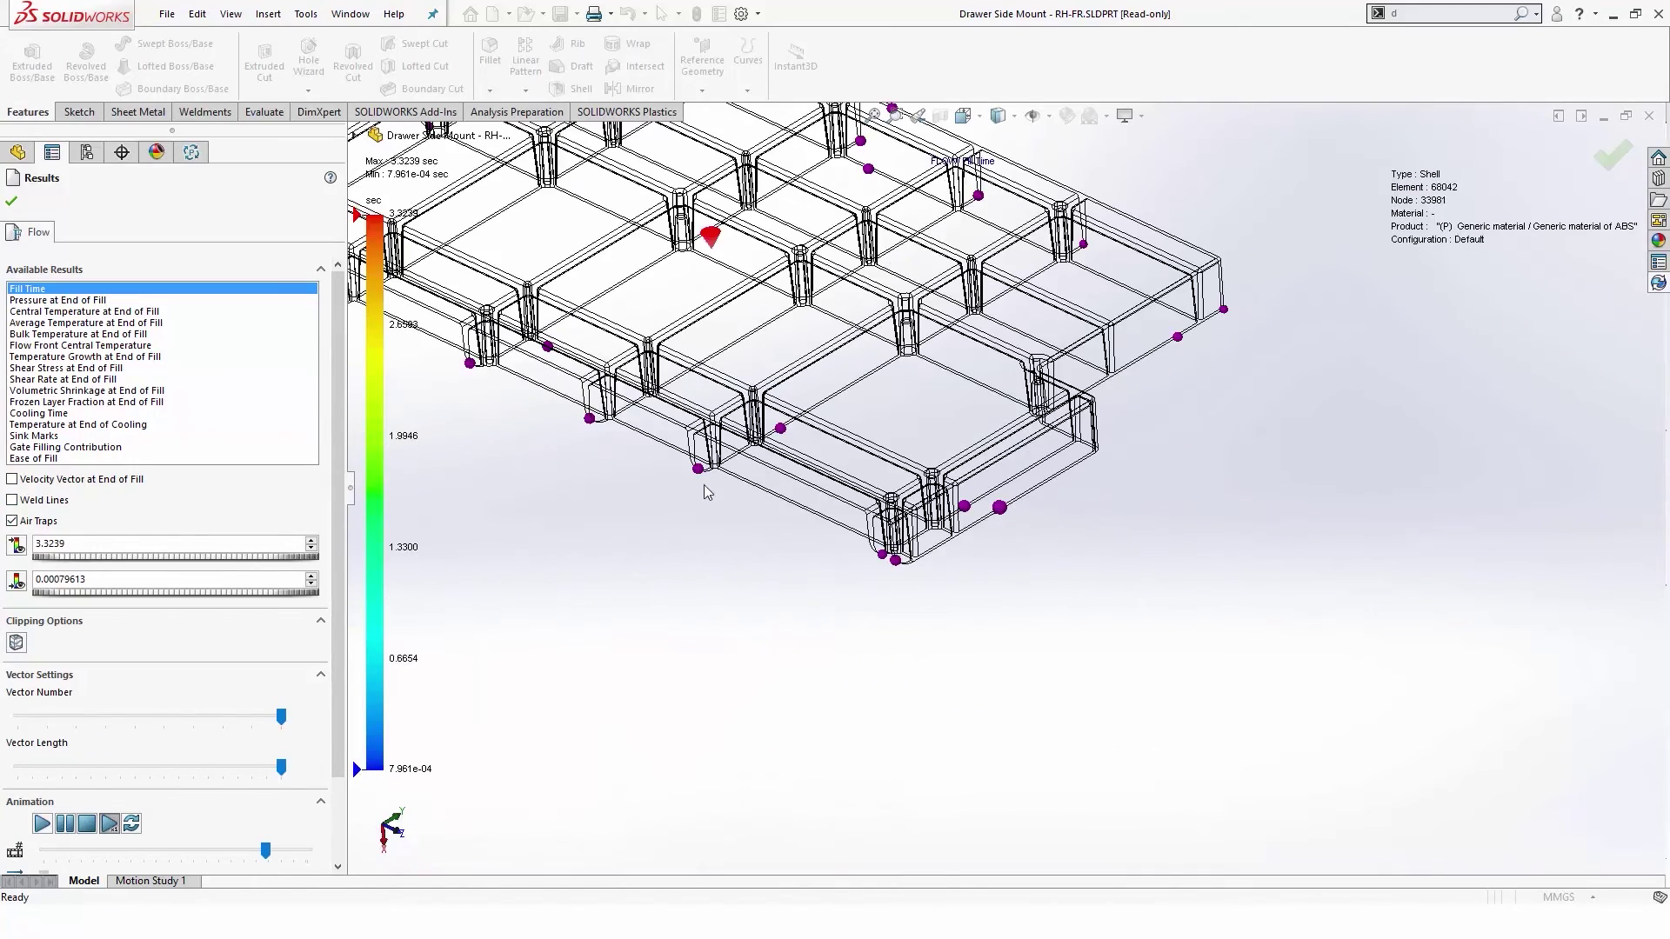
middle_click_drag(710, 487, 687, 564, "ctrl")
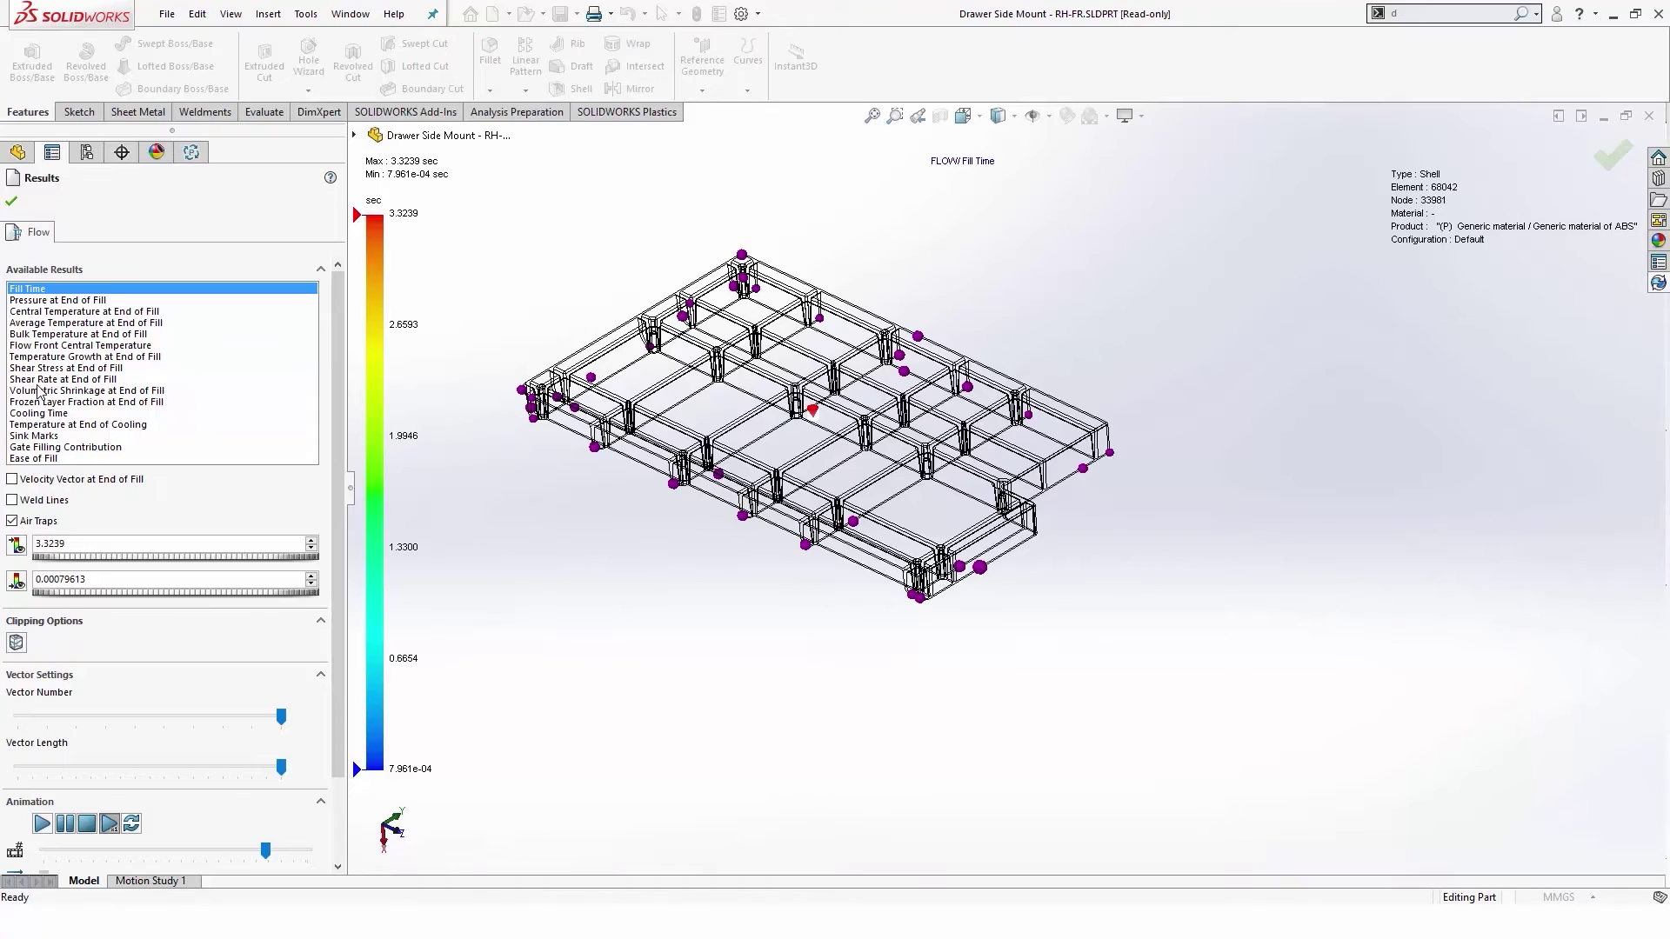
- Display the Sink Marks result for the Drawer Side Mount and examine the marks on its top face
left_click(42, 437)
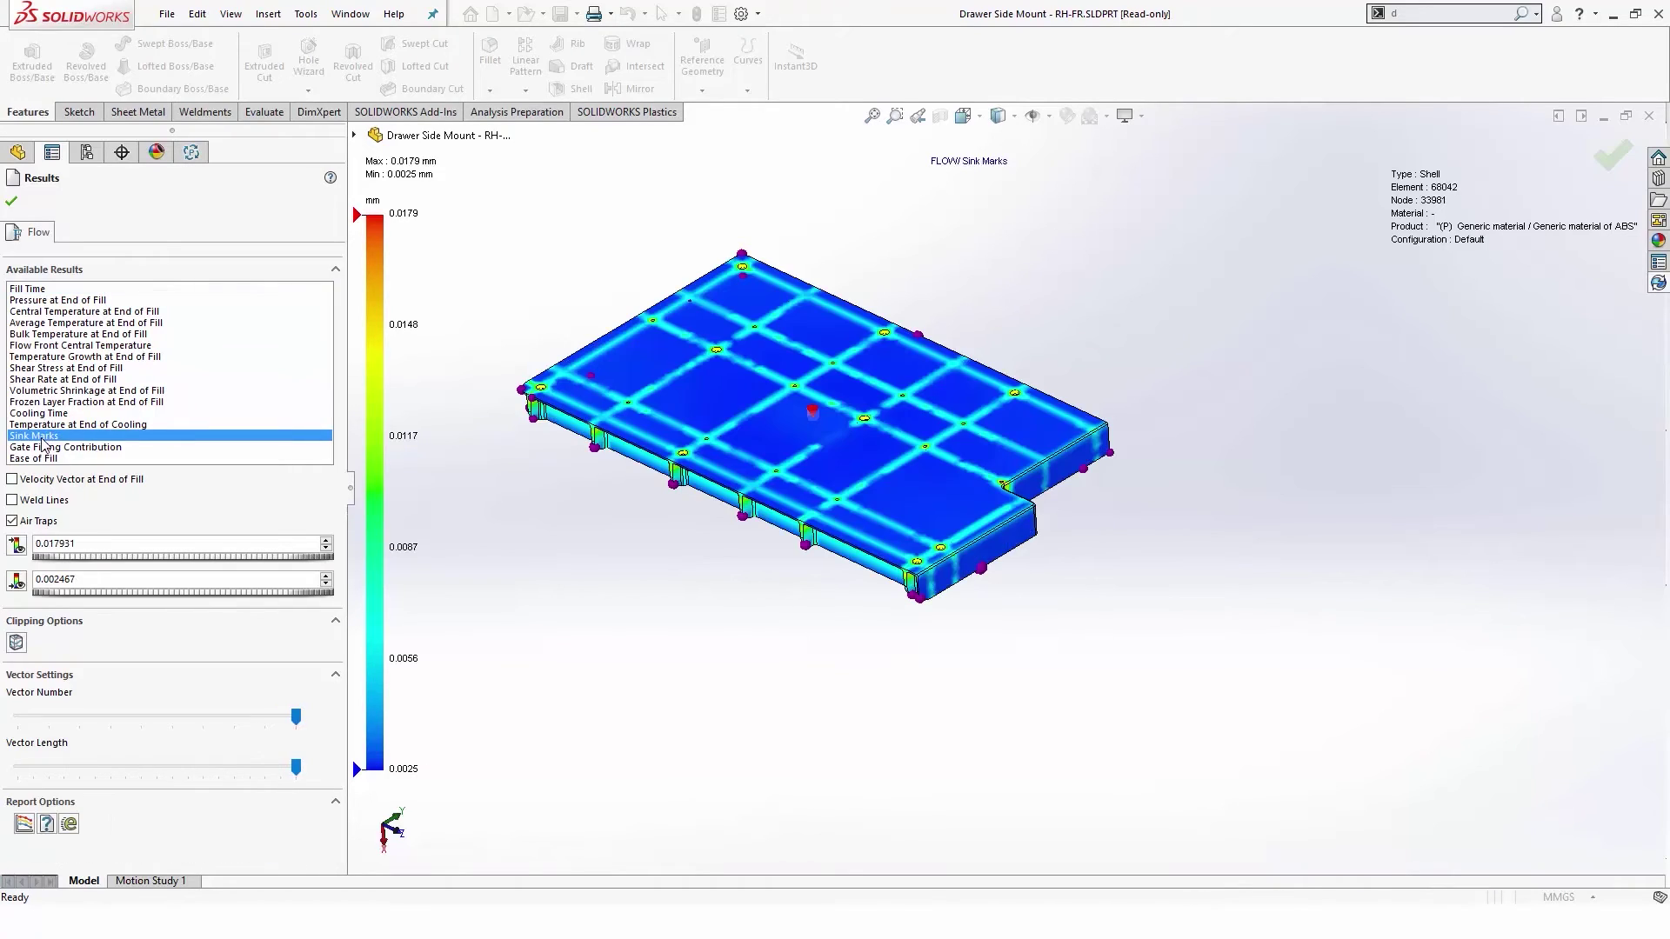
scroll(804, 426, "down", 5)
middle_click_drag(779, 416, 1055, 365)
scroll(1010, 290, "up", 5)
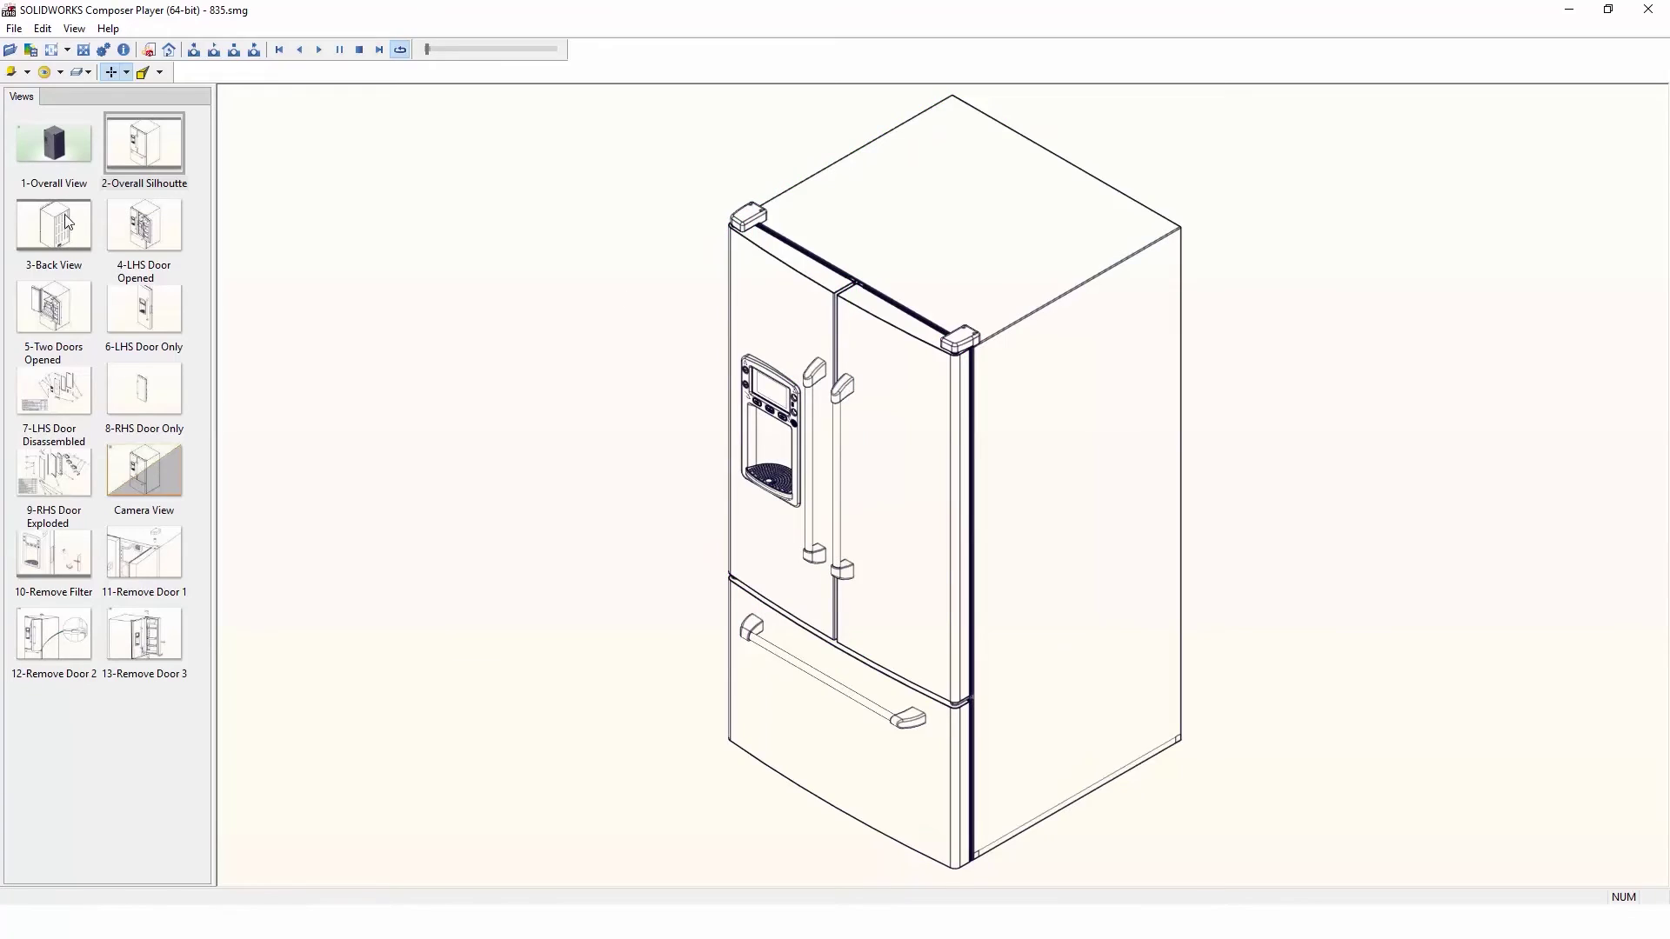
- In SOLIDWORKS Composer Player, step through the refrigerator's 3-Back View, 4-LHS Door Opened, 5-Two Doors Opened and 6-LHS Door Only views
left_click(66, 221)
left_click(146, 249)
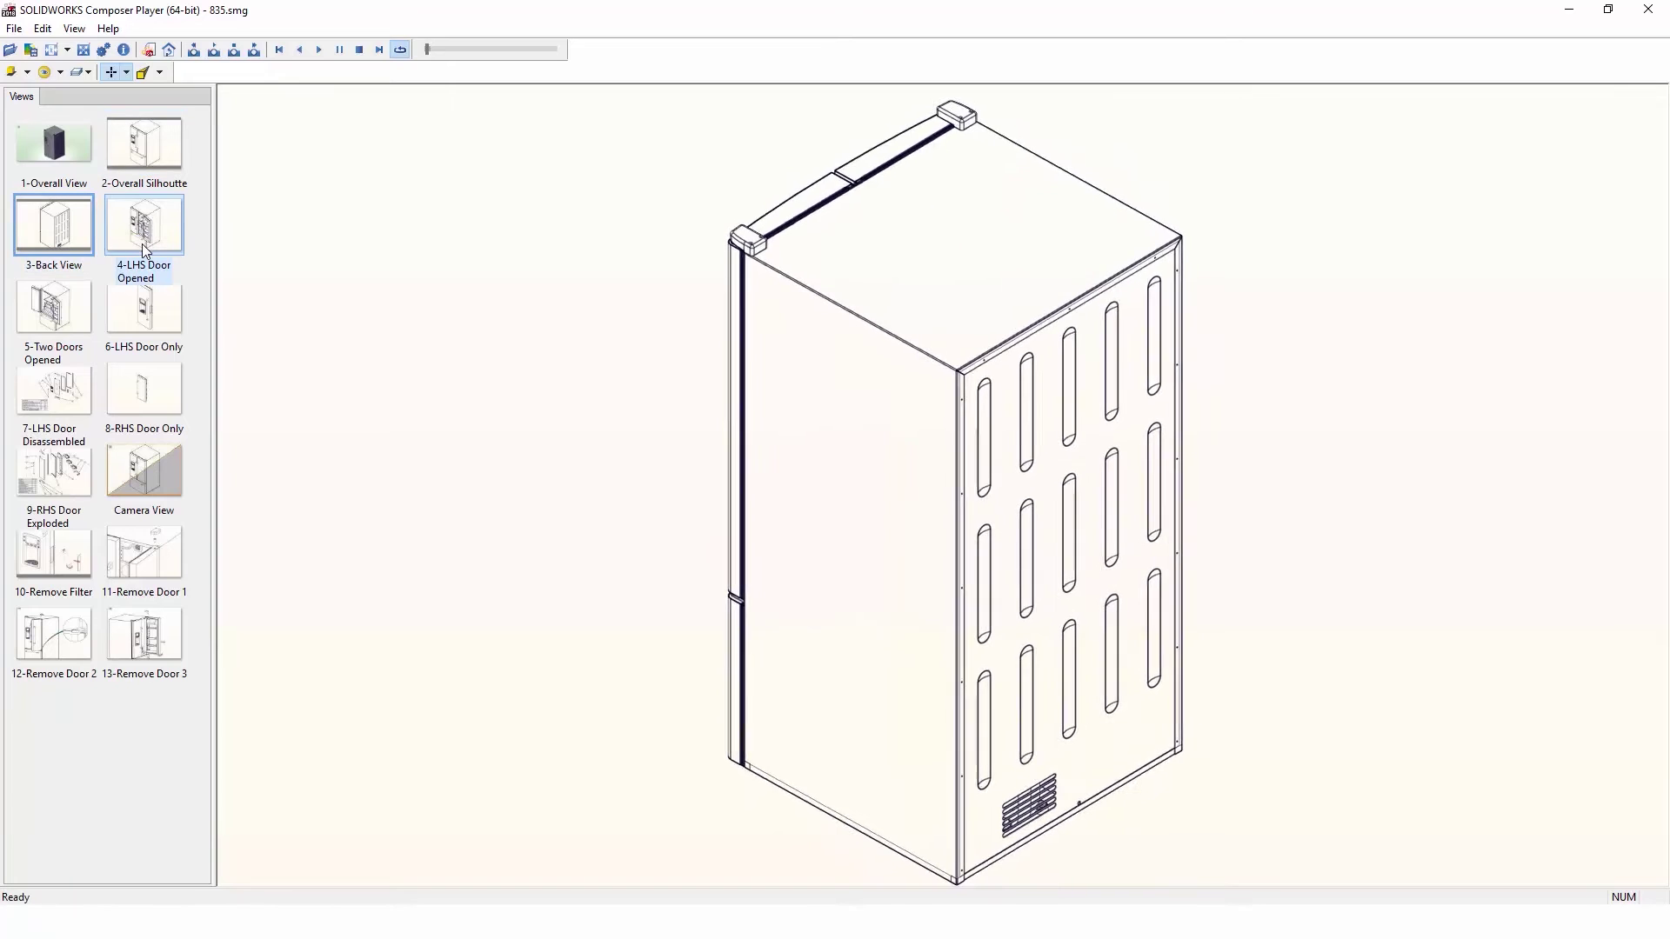
left_click(61, 306)
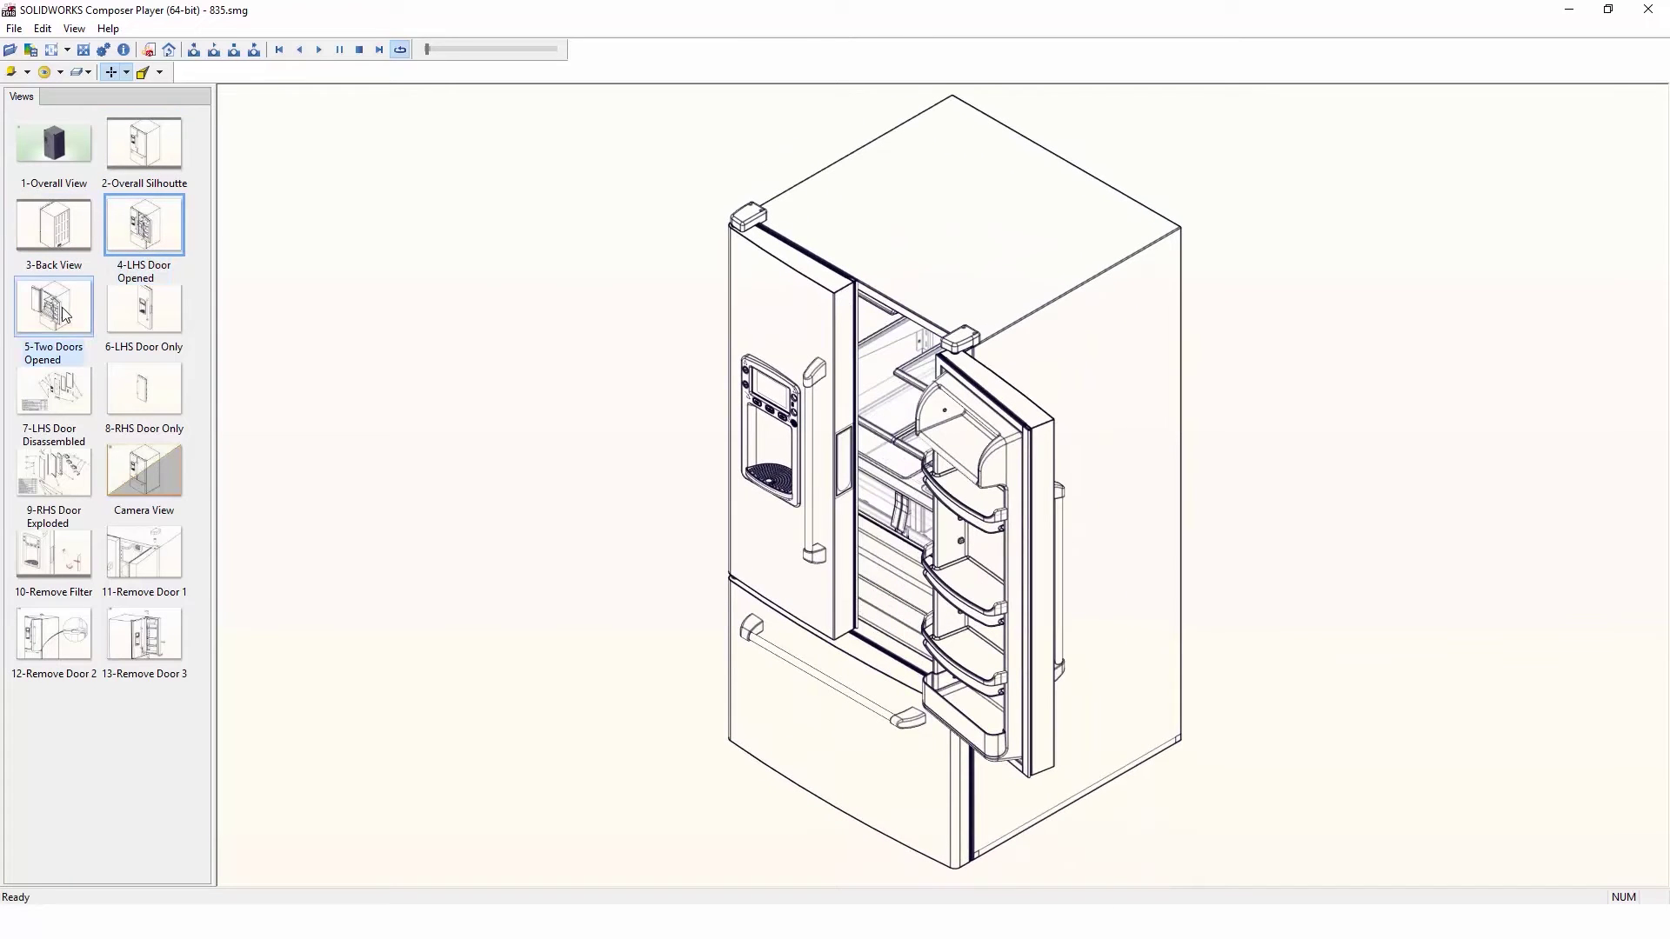
left_click(139, 319)
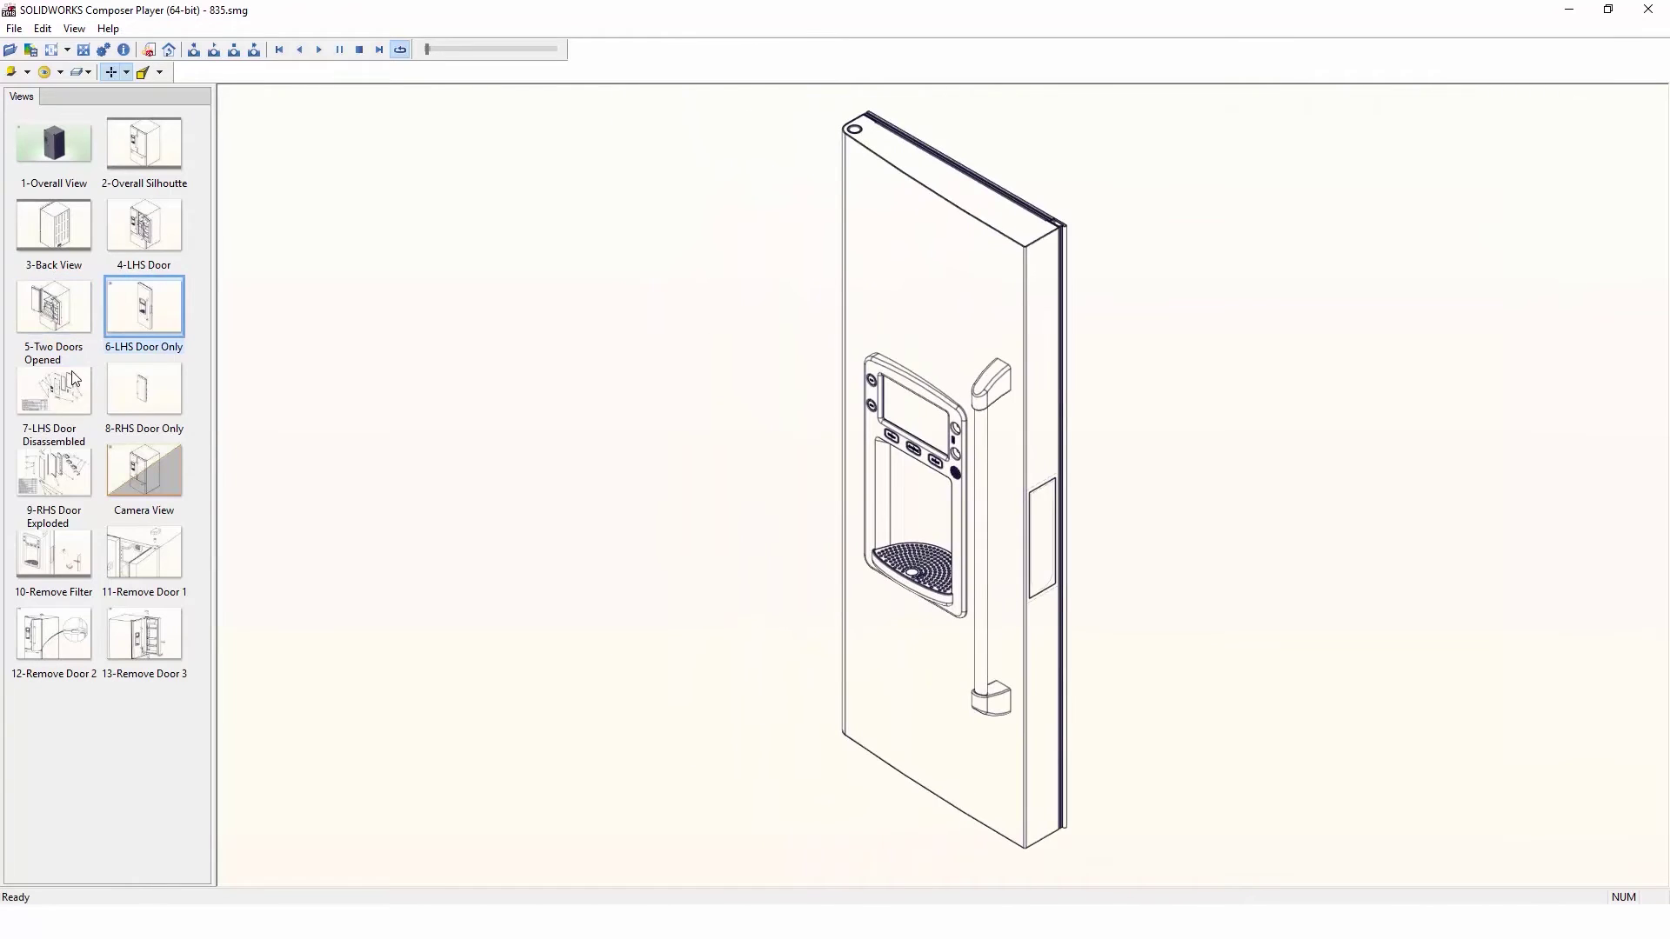
- Examine the 7-LHS Door Disassembled view with its parts table, the 10-Remove Filter view and the 11-Remove Door 1 view
left_click(63, 388)
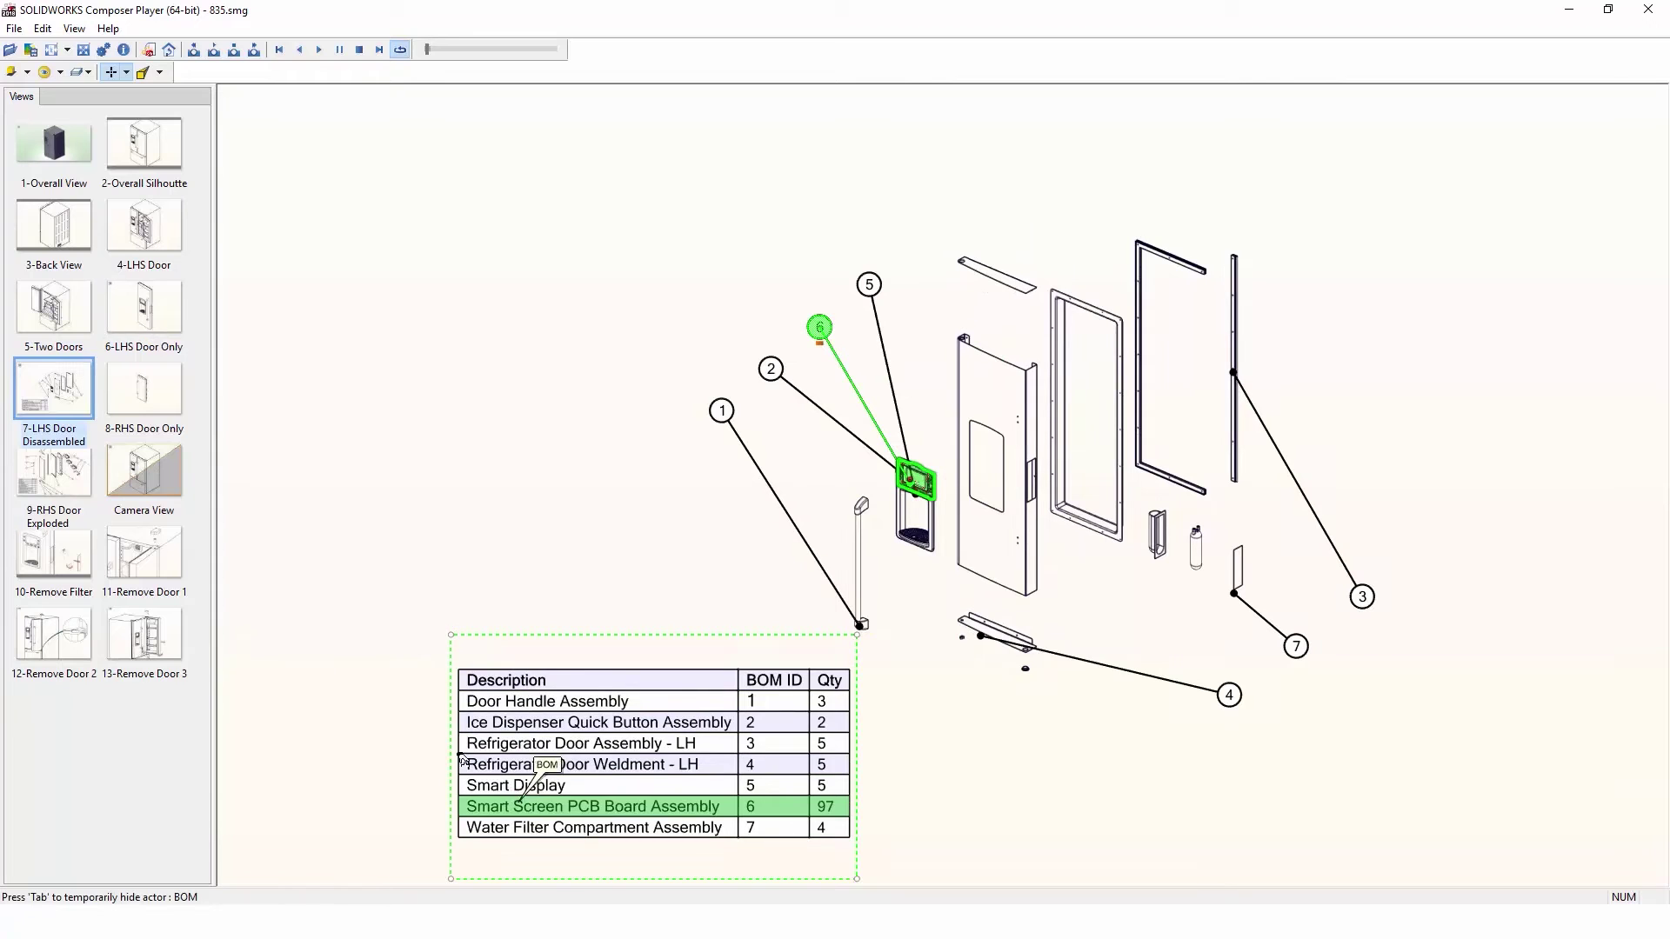
left_click(57, 566)
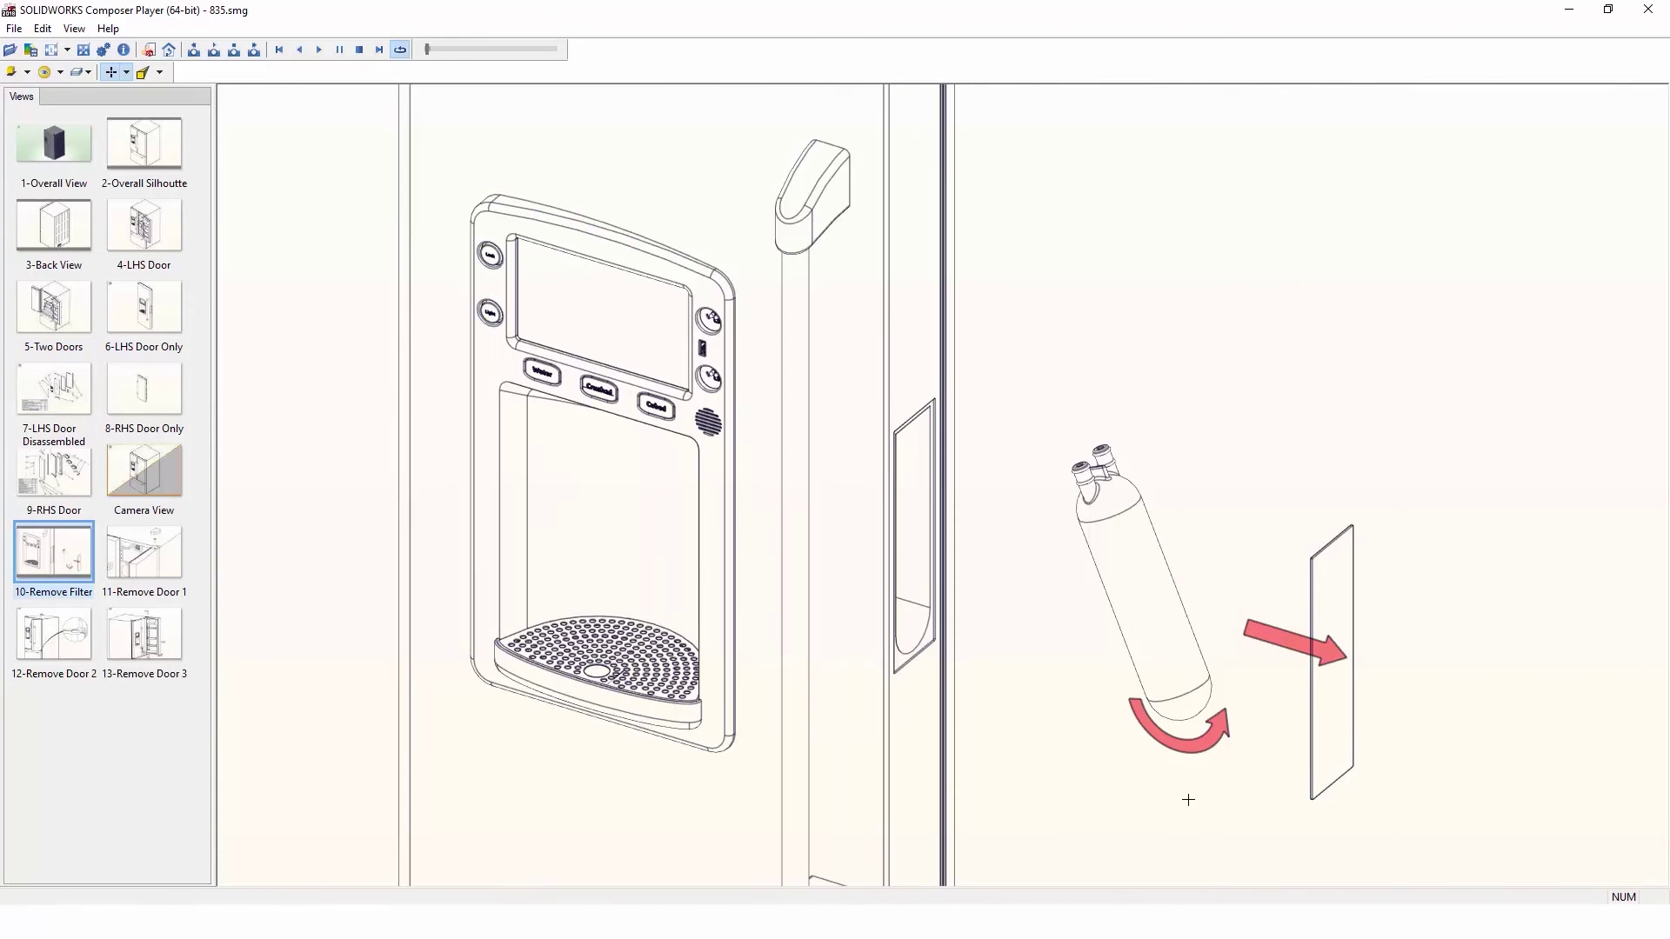
left_click(148, 557)
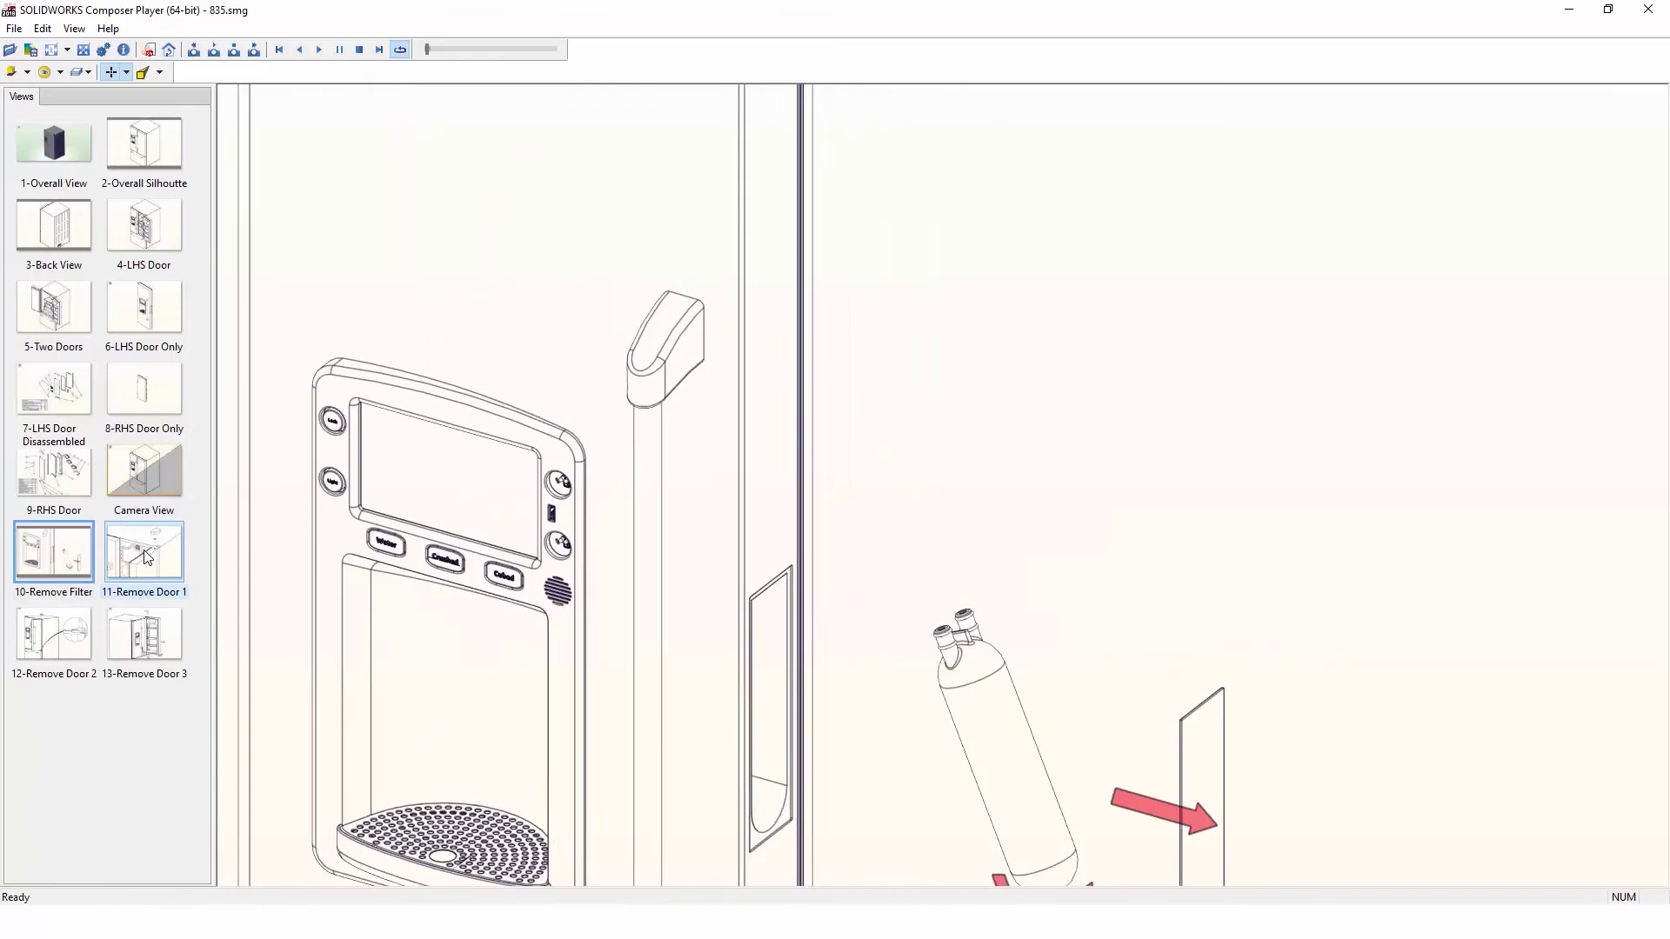